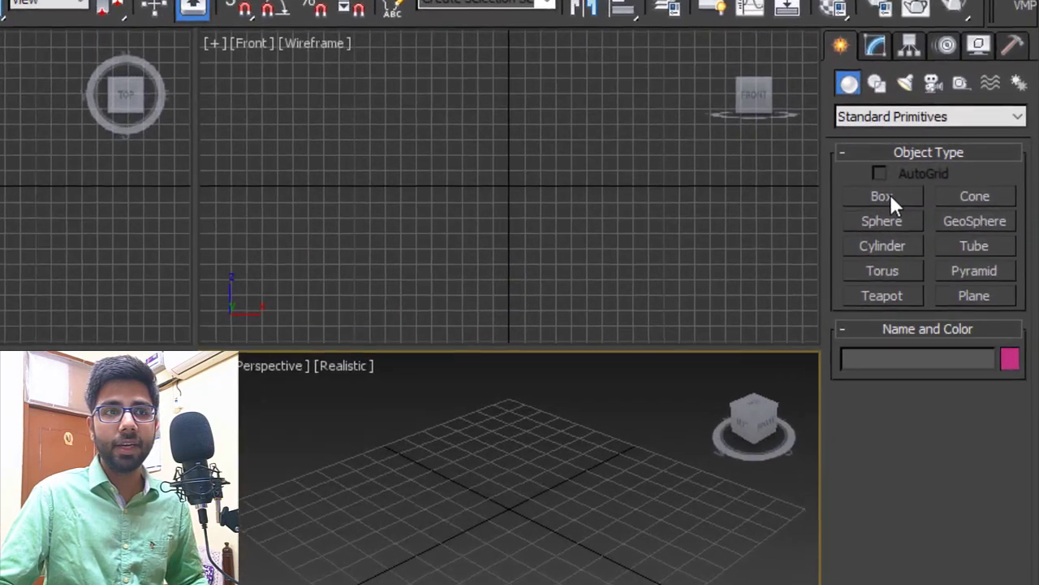
# Step: Create a box in the Top viewport about 61" long, 179" wide and 18" high
pyautogui.click(891, 197)
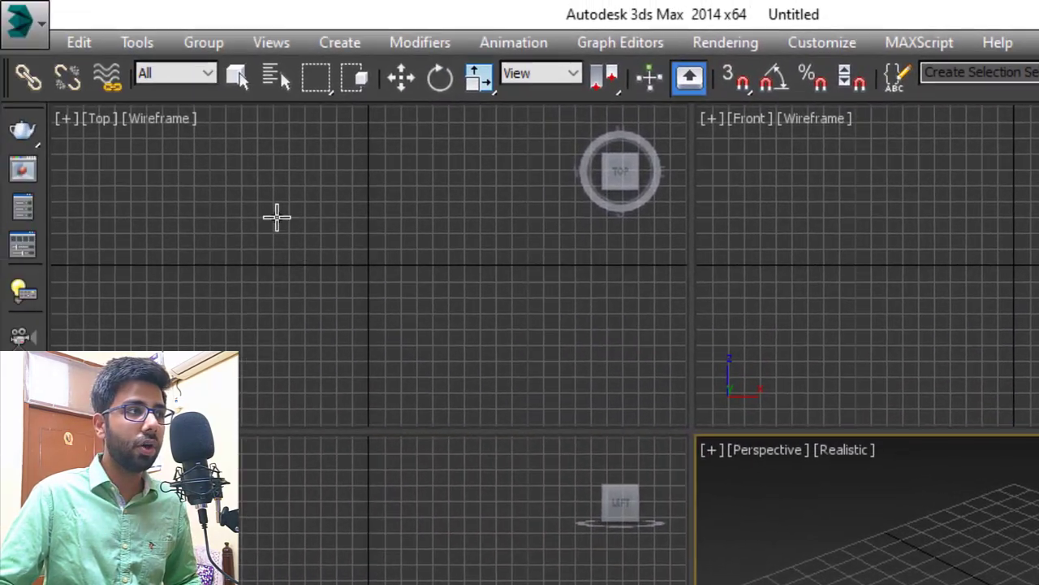
pyautogui.moveTo(276, 216); pyautogui.dragTo(560, 316)
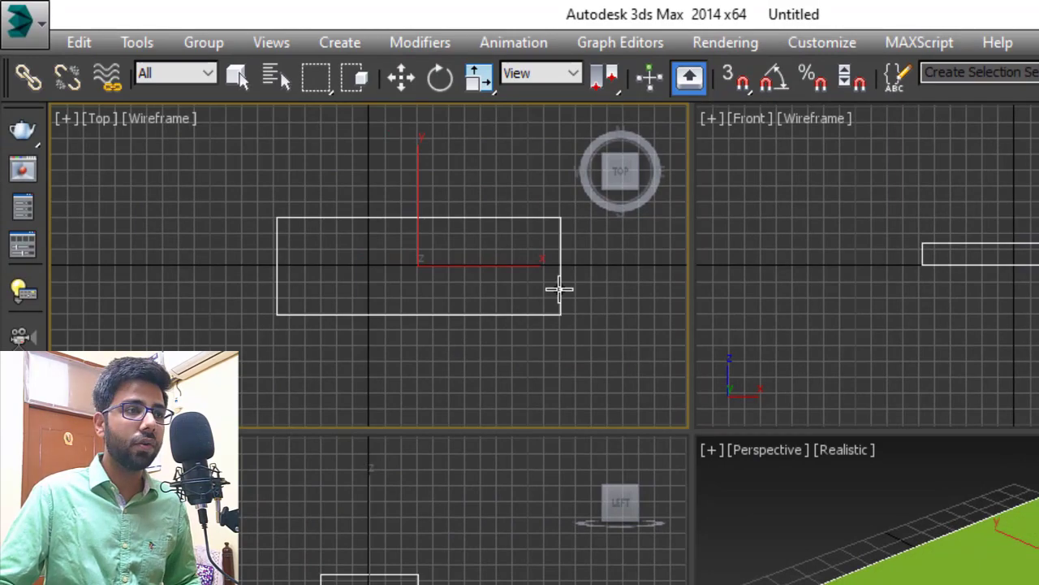
pyautogui.click(560, 287)
pyautogui.moveTo(926, 575)
pyautogui.mouseDown(button='middle')
pyautogui.moveTo(895, 566)
pyautogui.moveTo(914, 584)
pyautogui.moveTo(889, 580)
pyautogui.moveTo(942, 565)
pyautogui.mouseUp(button='middle')
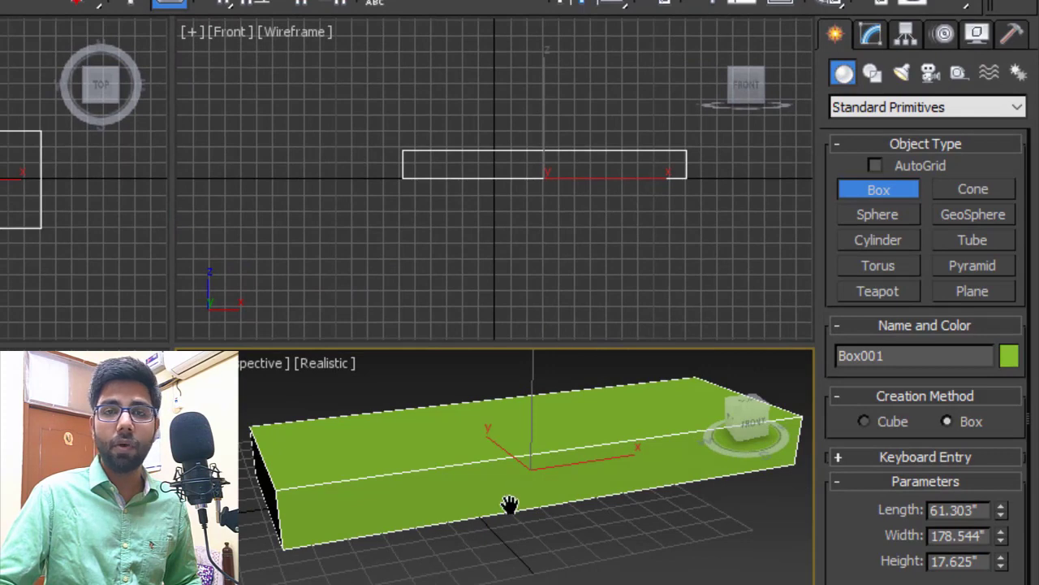
pyautogui.moveTo(508, 498); pyautogui.dragTo(496, 512, button='middle')
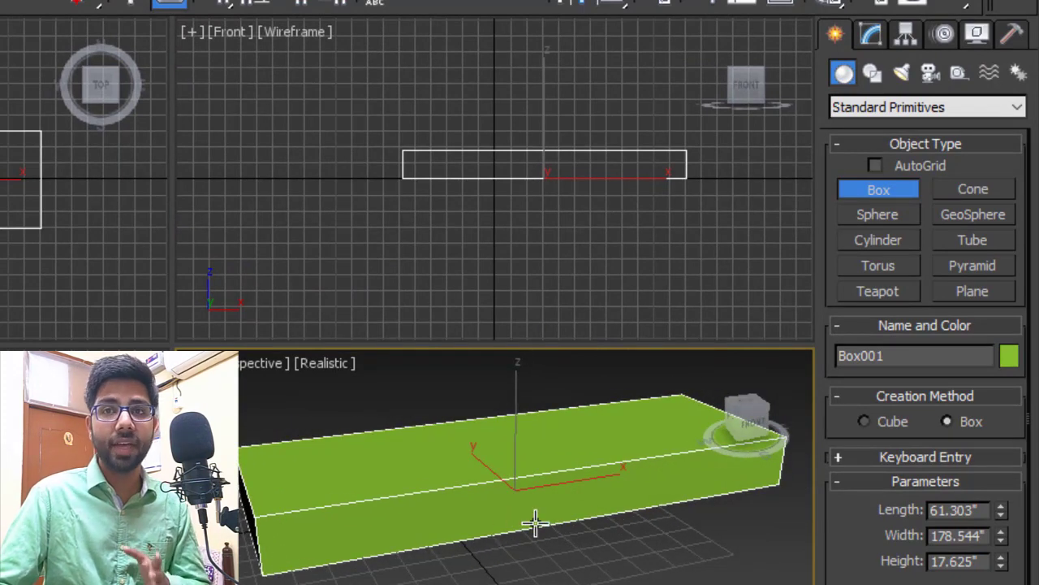
# Step: Set the box's length to 1.5', its width to 6' and its height to 2"
pyautogui.click(871, 34)
pyautogui.click(974, 375)
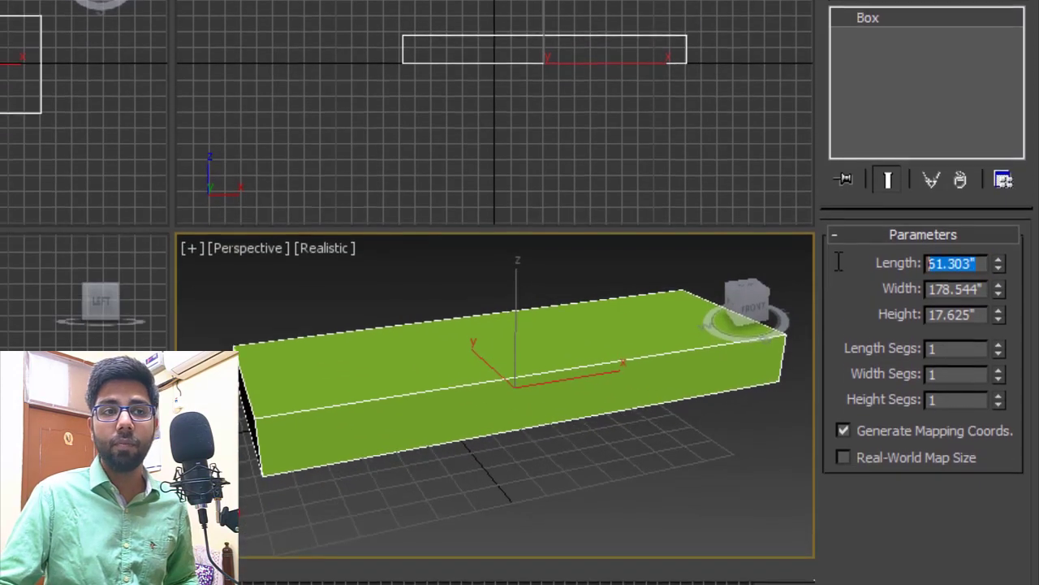
pyautogui.write('1.5')
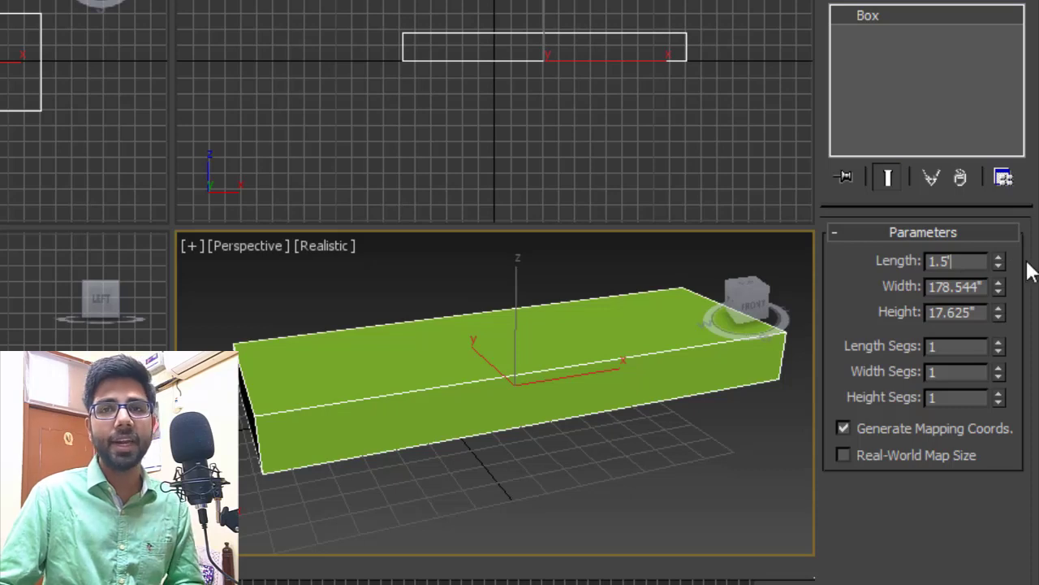
pyautogui.press('Return')
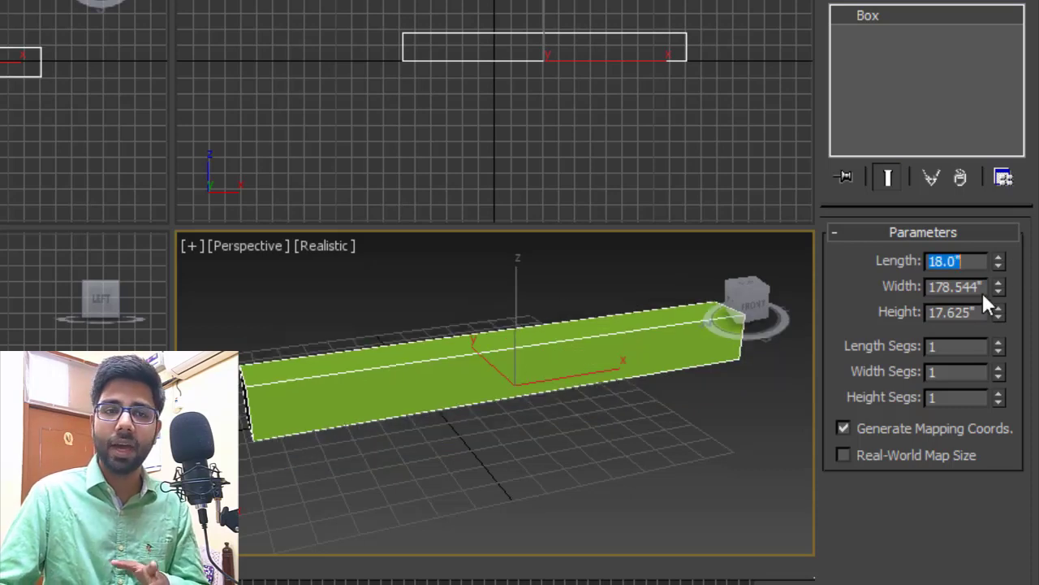
pyautogui.press('Tab')
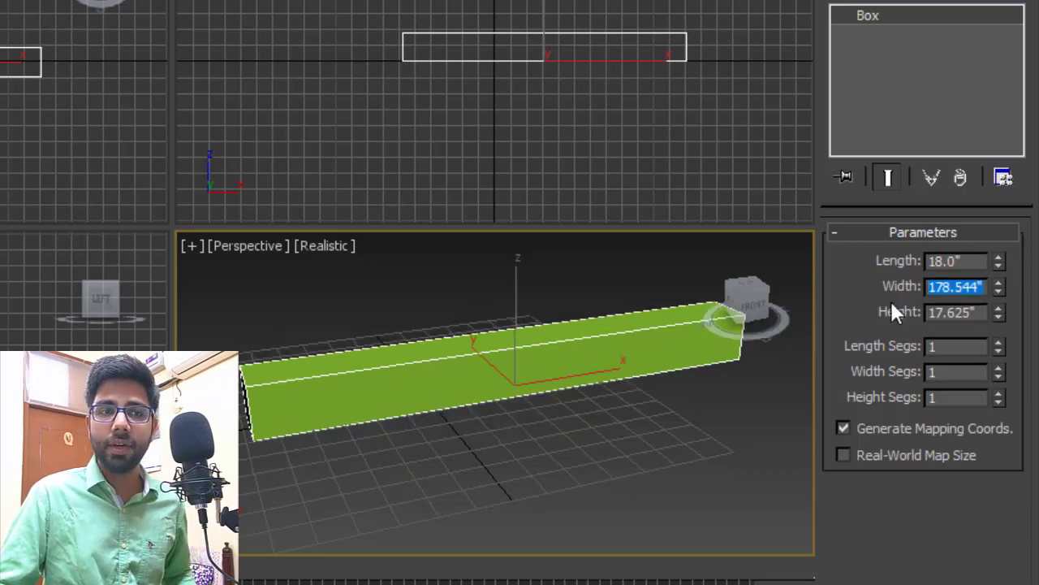
pyautogui.write("6'")
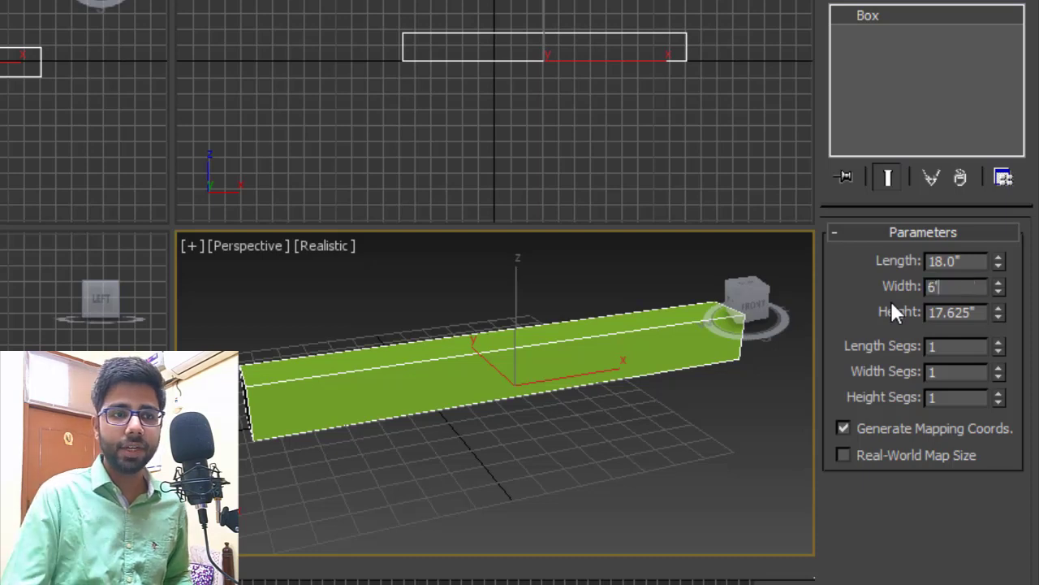
pyautogui.press('Tab')
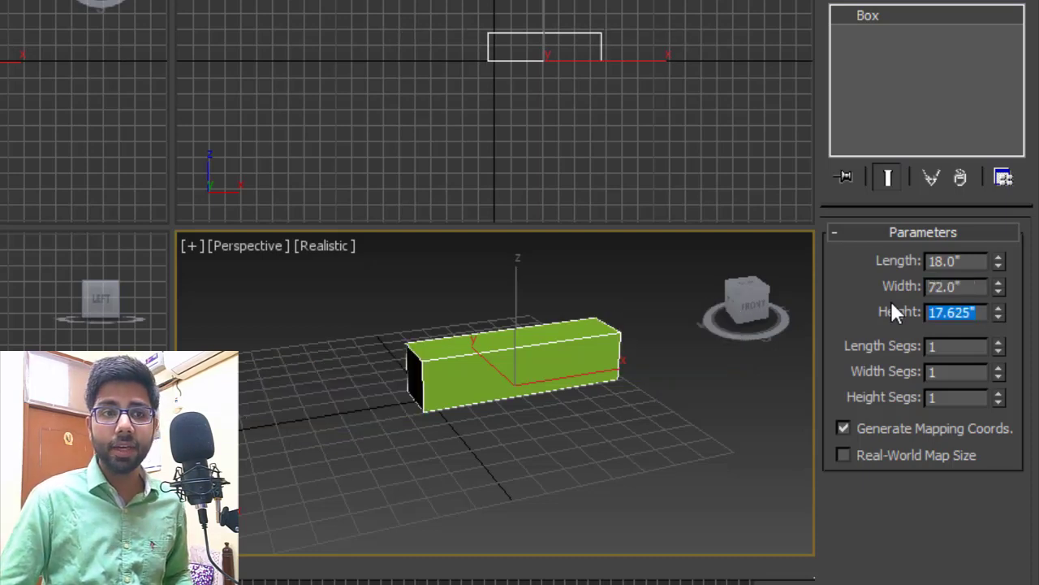
pyautogui.write('2')
pyautogui.press('Return')
# Step: Move the flat board to X 0, Y 0 and Z 2"
pyautogui.keyDown('alt'); pyautogui.moveTo(543, 395); pyautogui.dragTo(451, 393, button='middle'); pyautogui.keyUp('alt')
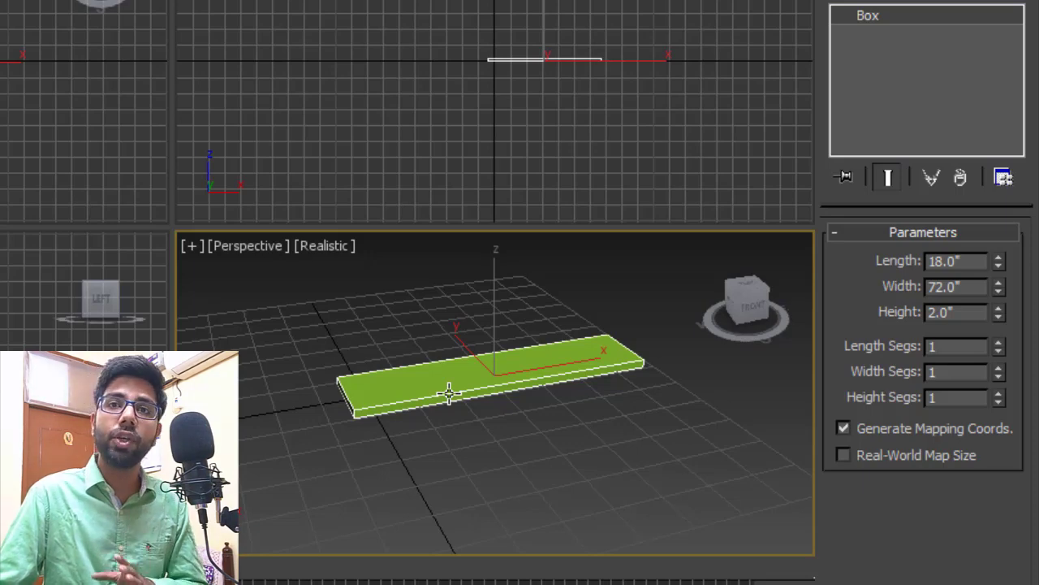
pyautogui.moveTo(434, 400); pyautogui.dragTo(491, 392, button='middle')
pyautogui.press('w')
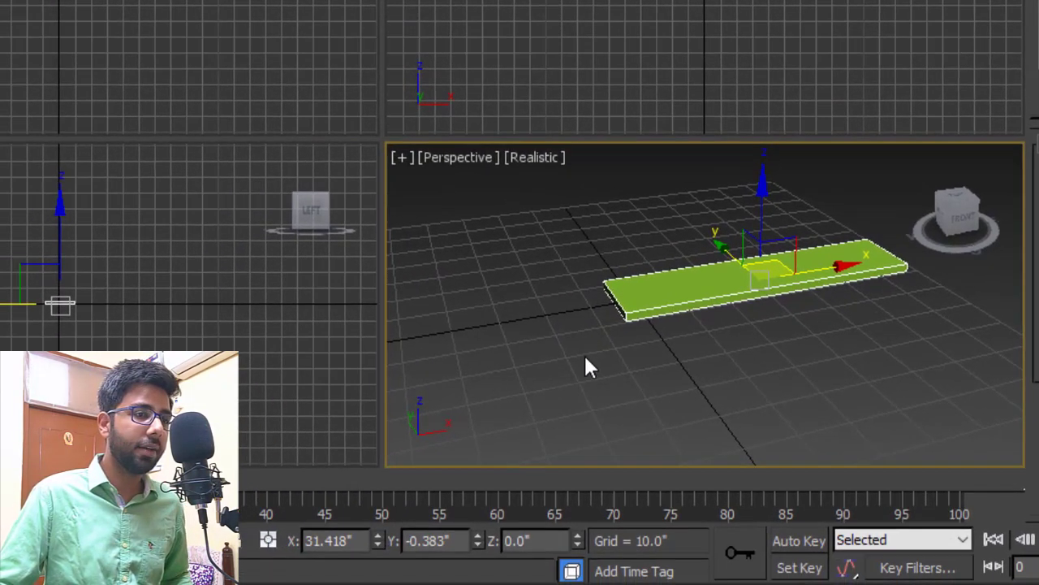
pyautogui.moveTo(373, 451); pyautogui.dragTo(367, 440, button='middle')
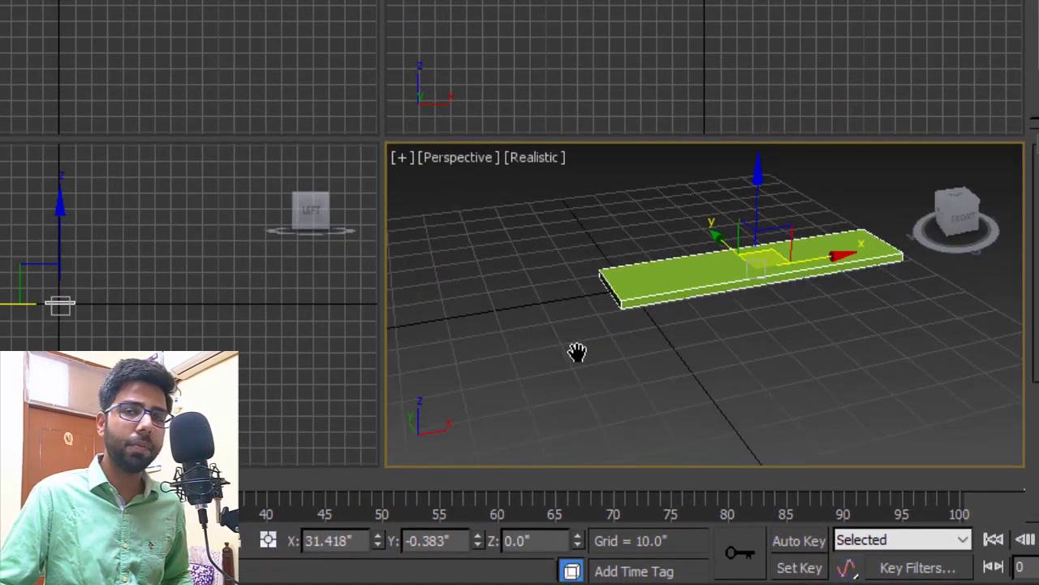
pyautogui.moveTo(577, 351); pyautogui.dragTo(575, 352, button='middle')
pyautogui.doubleClick(324, 540)
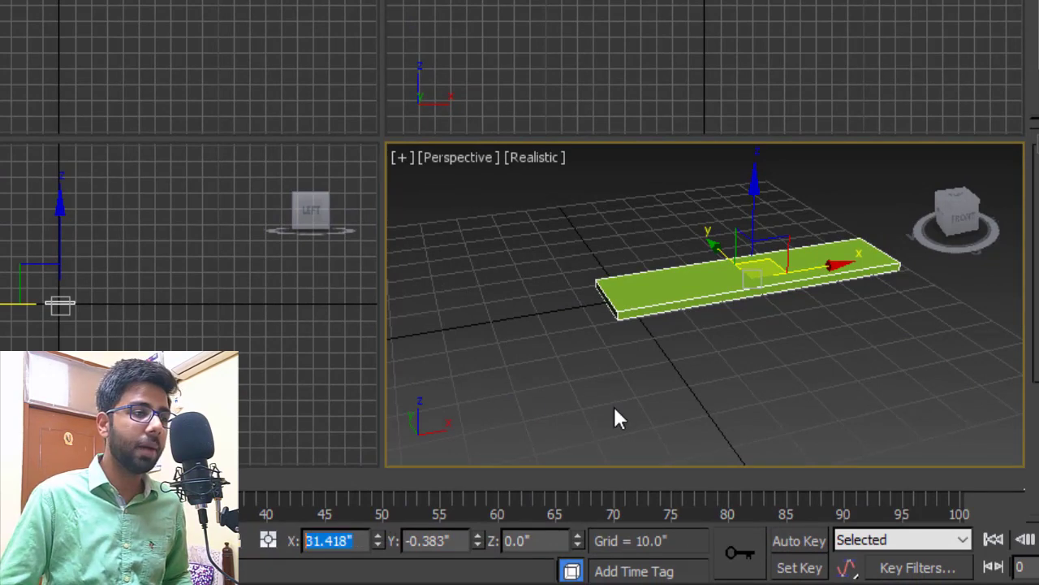
pyautogui.write('0')
pyautogui.press('Tab')
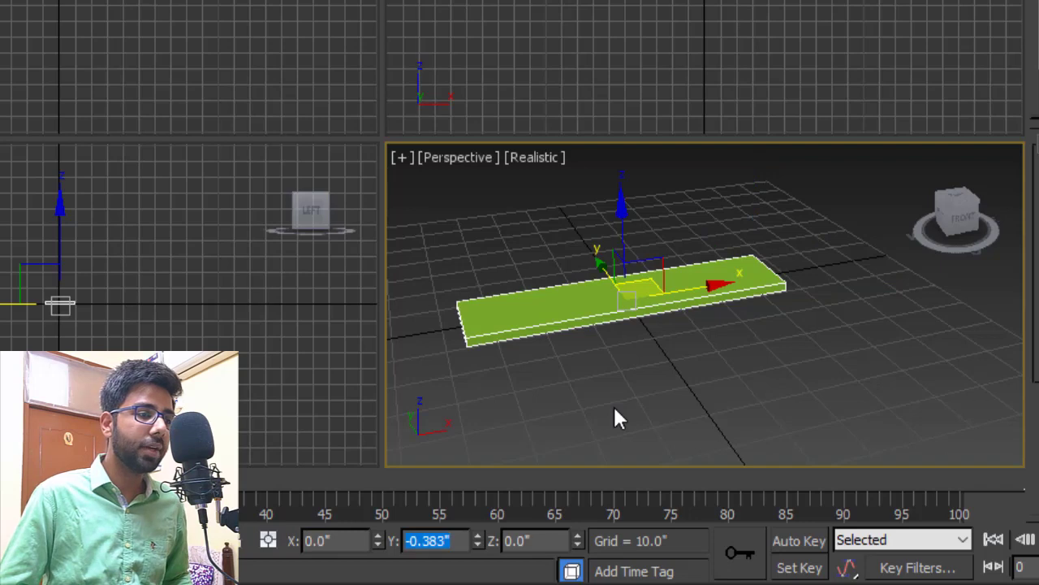
pyautogui.write('0')
pyautogui.press('Tab')
pyautogui.write('2')
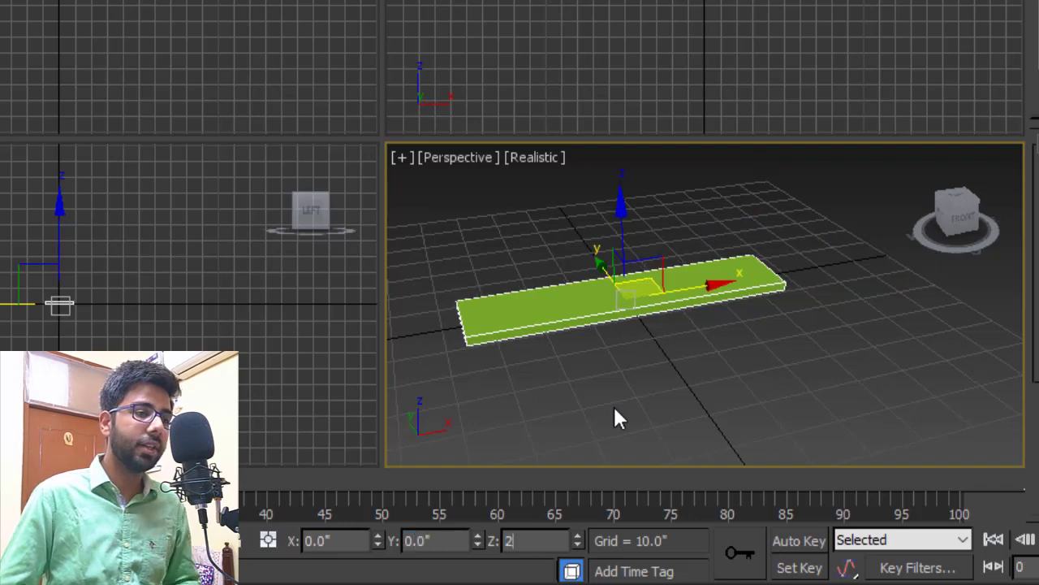
pyautogui.press('Return')
# Step: Create a second box in the Perspective viewport in front of the board, about 15.5" long, 3.4" wide and 14.2" high
pyautogui.keyDown('alt'); pyautogui.moveTo(535, 351); pyautogui.dragTo(574, 320, button='middle'); pyautogui.keyUp('alt')
pyautogui.scroll(4, 518, 304)
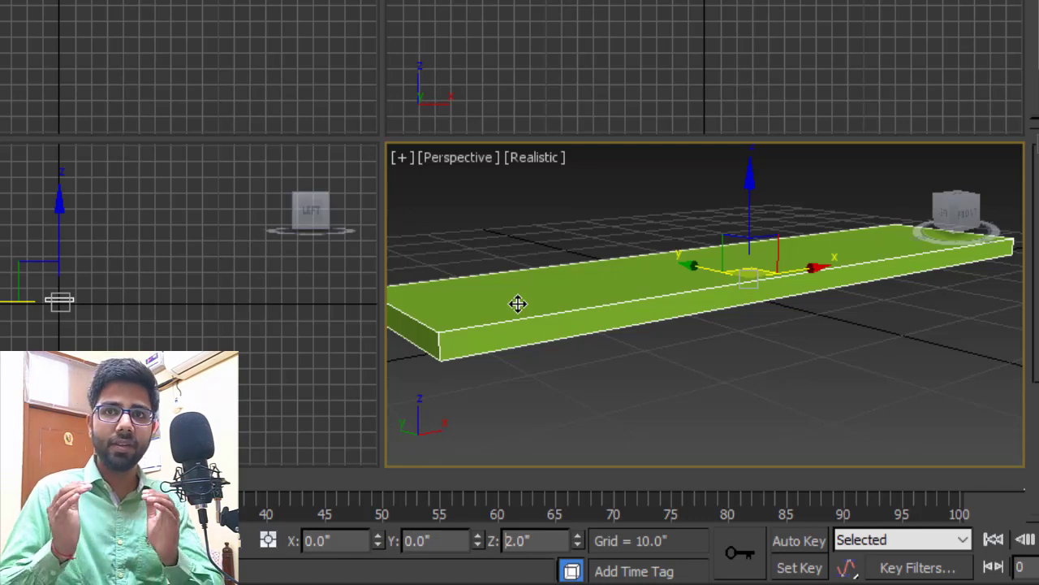
pyautogui.scroll(-3, 518, 304)
pyautogui.keyDown('alt'); pyautogui.moveTo(731, 276); pyautogui.dragTo(699, 327, button='middle'); pyautogui.keyUp('alt')
pyautogui.scroll(-3, 751, 306)
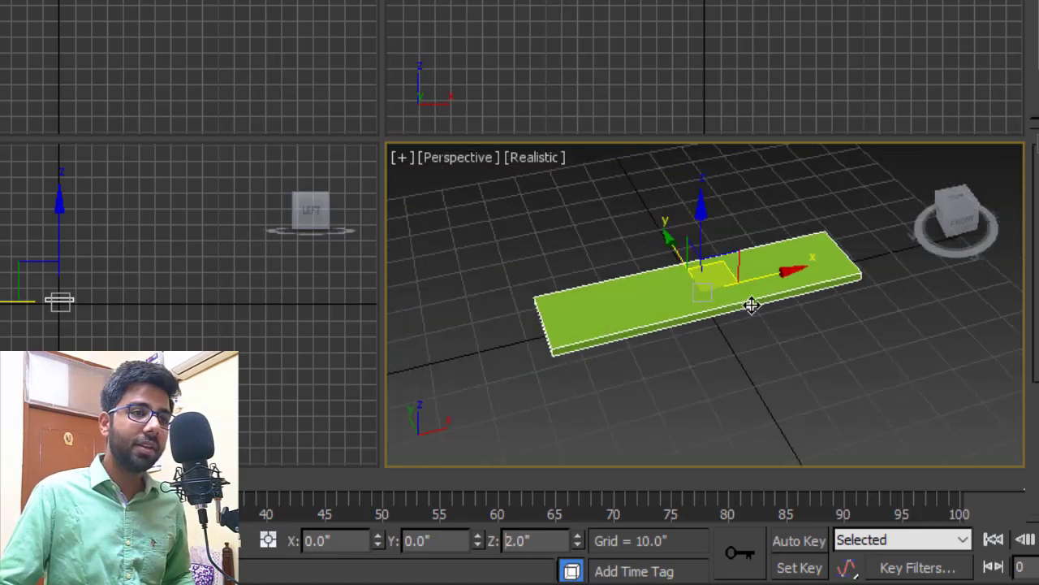
pyautogui.keyDown('alt'); pyautogui.moveTo(791, 280); pyautogui.dragTo(816, 242, button='middle'); pyautogui.keyUp('alt')
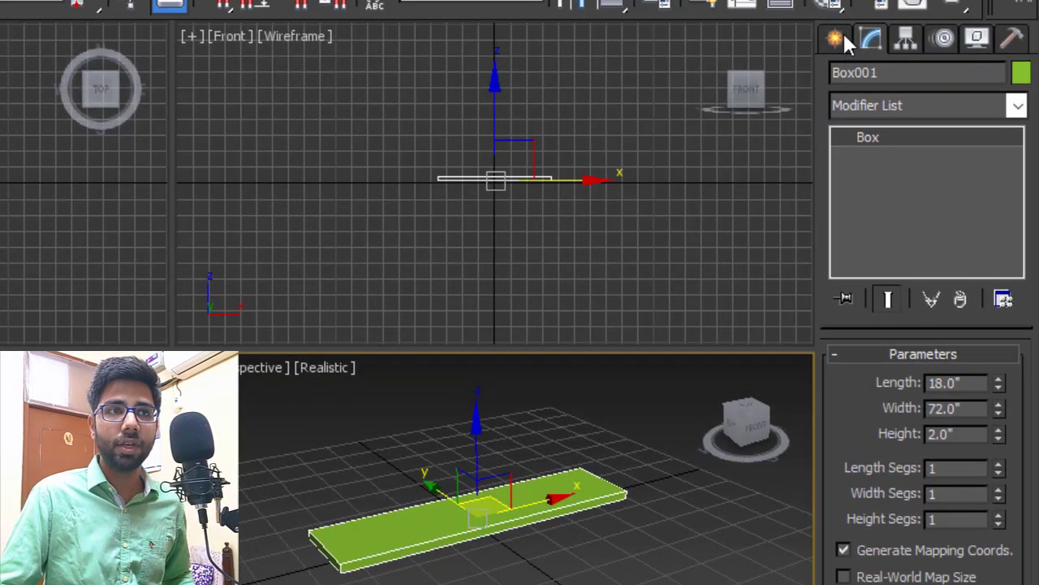
pyautogui.click(836, 38)
pyautogui.click(877, 192)
pyautogui.moveTo(626, 563); pyautogui.dragTo(682, 584)
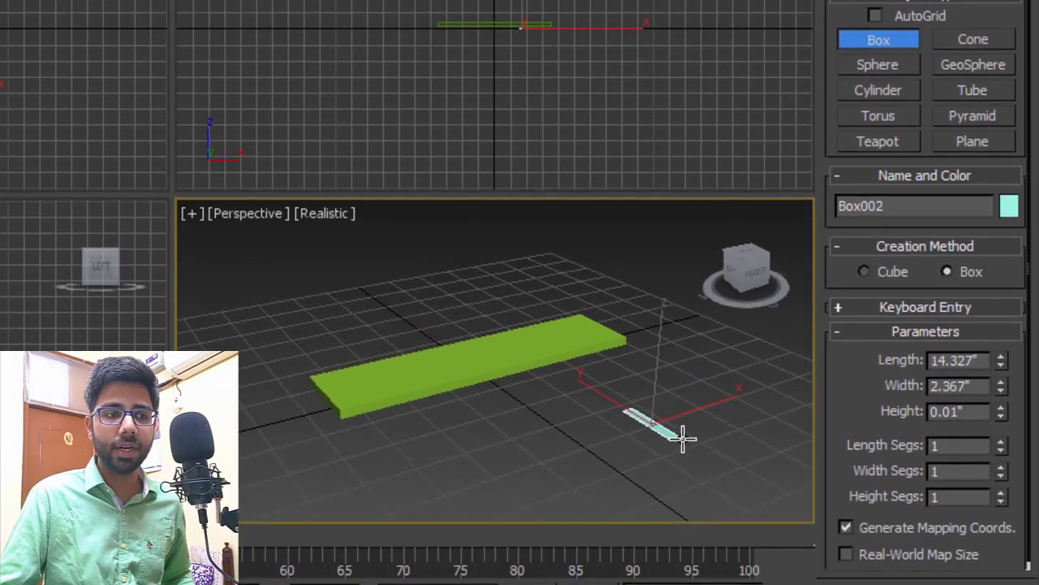
pyautogui.moveTo(683, 439); pyautogui.dragTo(693, 440)
pyautogui.click(701, 370)
pyautogui.moveTo(710, 395)
pyautogui.keyDown('alt'); pyautogui.mouseDown(button='middle')
pyautogui.moveTo(663, 396)
pyautogui.moveTo(705, 394)
pyautogui.mouseUp(button='middle'); pyautogui.keyUp('alt')
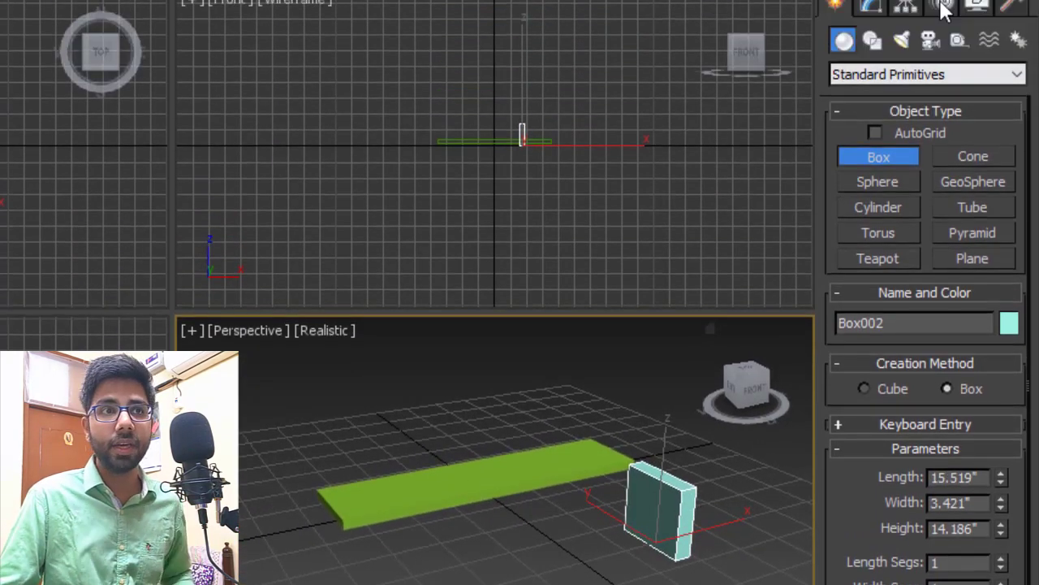
# Step: Set the second box's length to 18", its width to 2" and its height to 18"
pyautogui.click(870, 46)
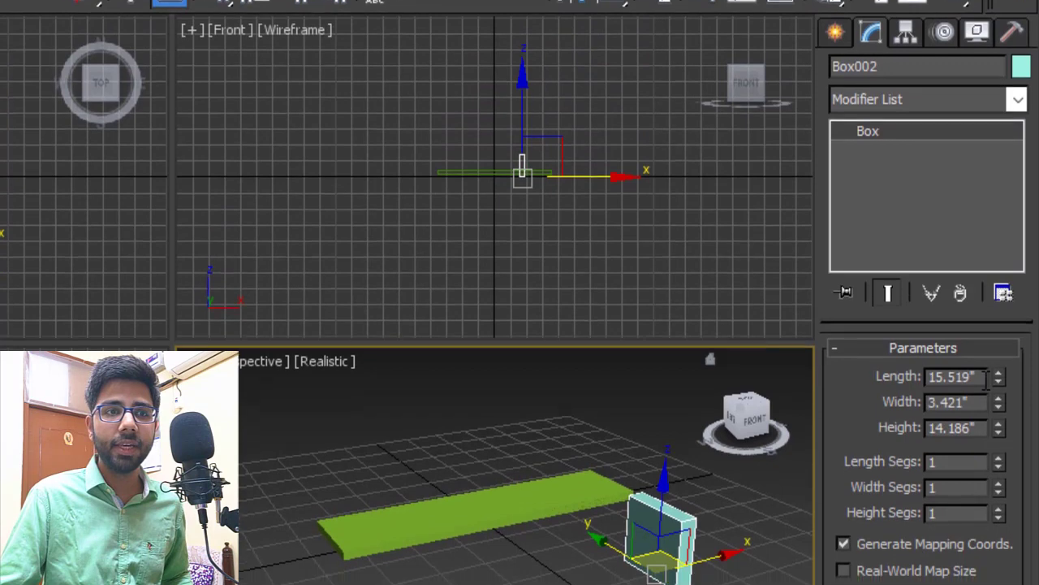
pyautogui.moveTo(980, 391); pyautogui.dragTo(829, 395)
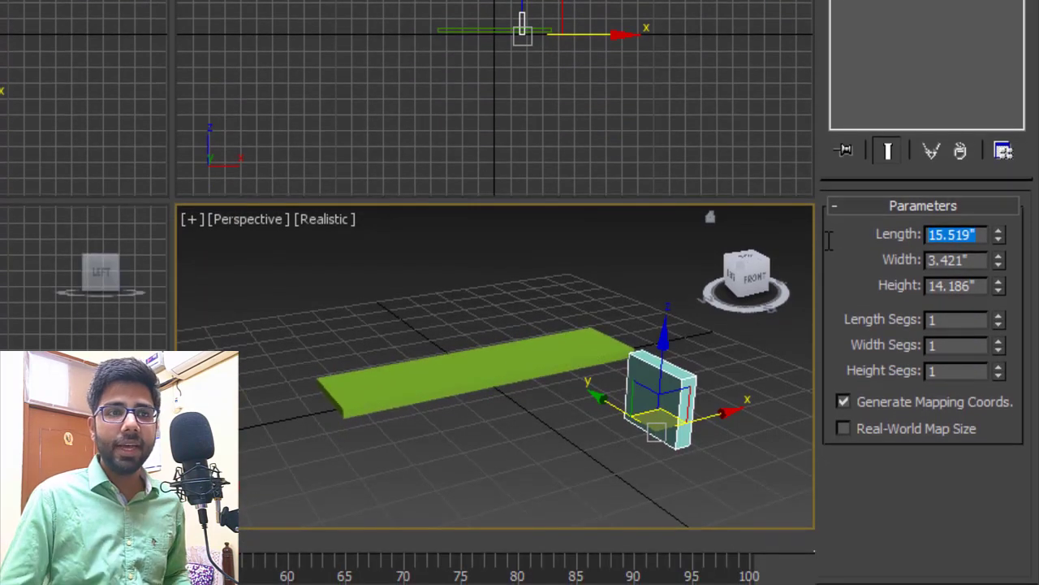
pyautogui.write('18')
pyautogui.press('Tab')
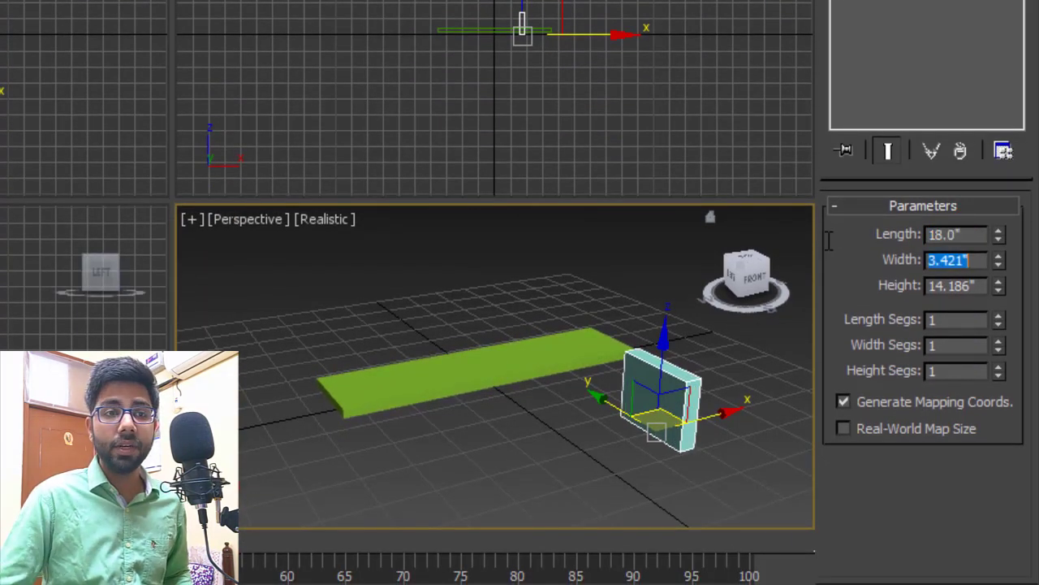
pyautogui.write('2')
pyautogui.press('Tab')
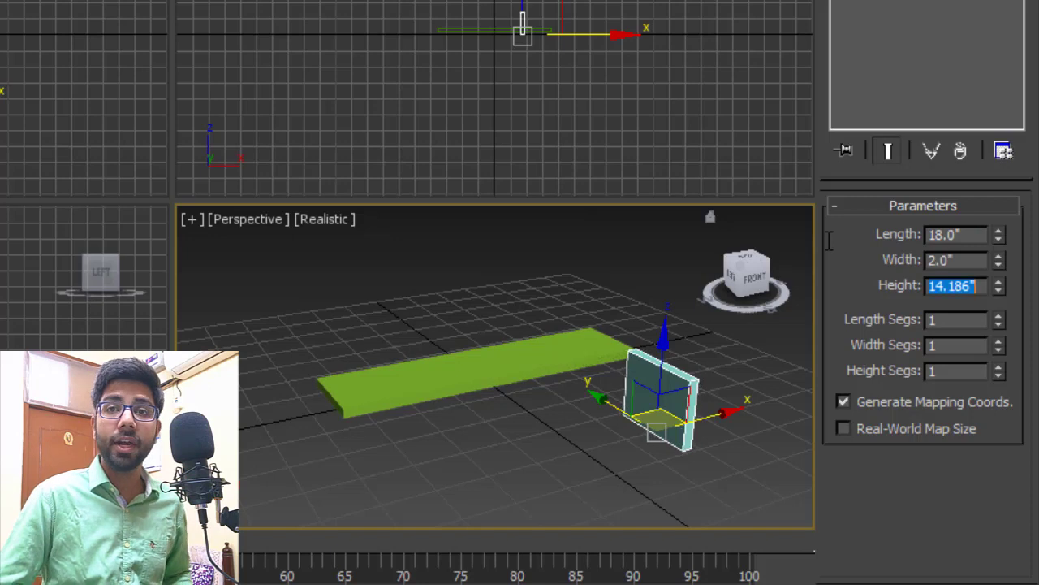
pyautogui.write('1.5')
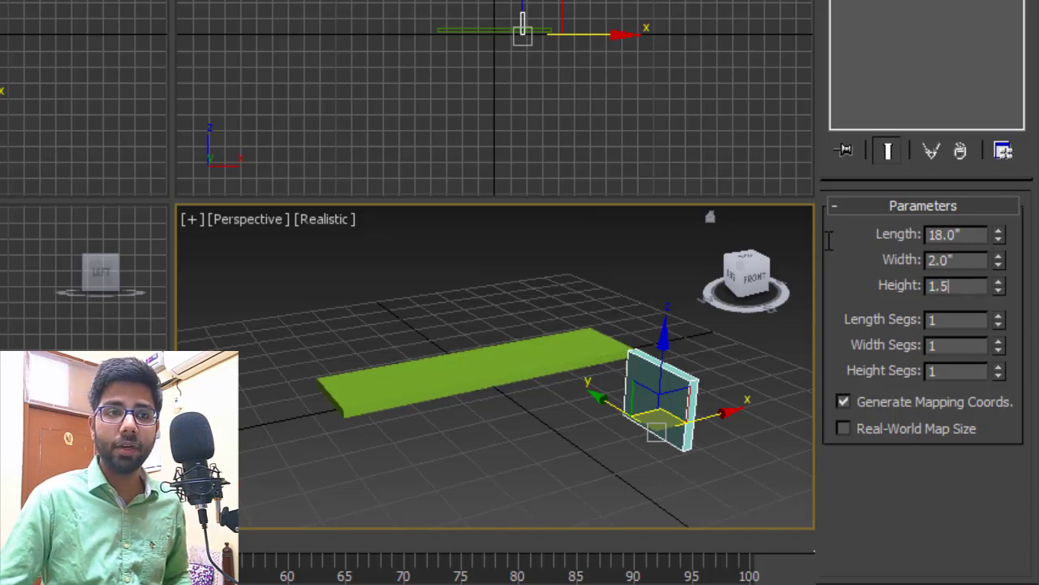
pyautogui.press('BackSpace')
pyautogui.press('BackSpace')
pyautogui.write('8')
pyautogui.press('Return')
# Step: Display the Snaps toolbar
pyautogui.moveTo(607, 279); pyautogui.dragTo(572, 386, button='middle')
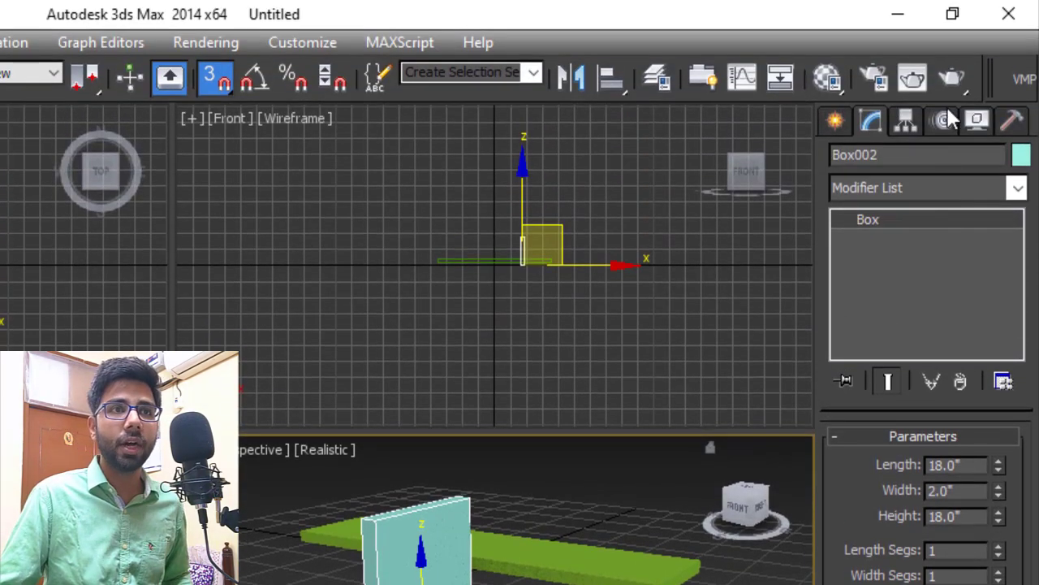
pyautogui.rightClick(953, 100)
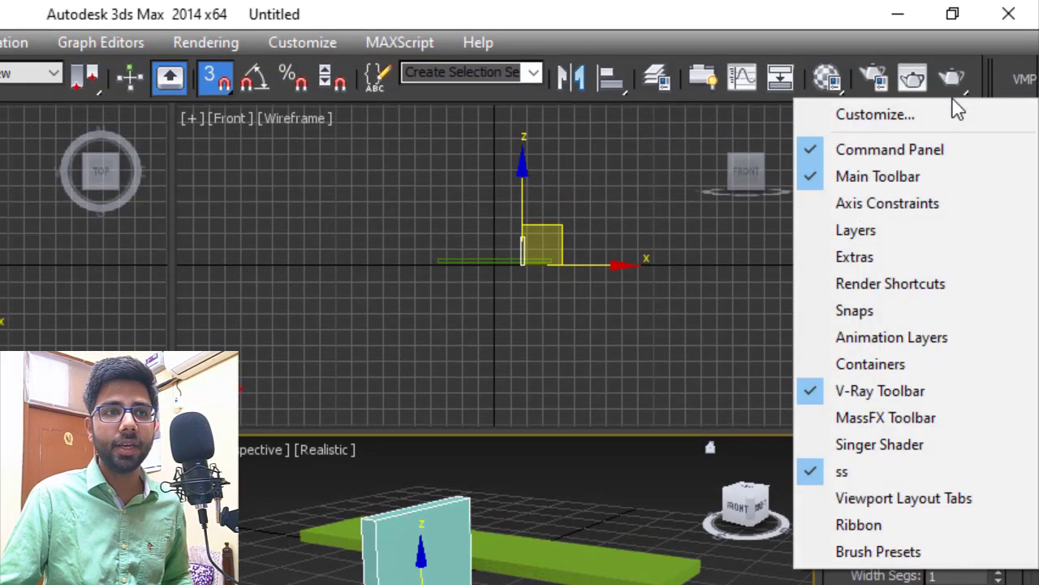
pyautogui.click(884, 317)
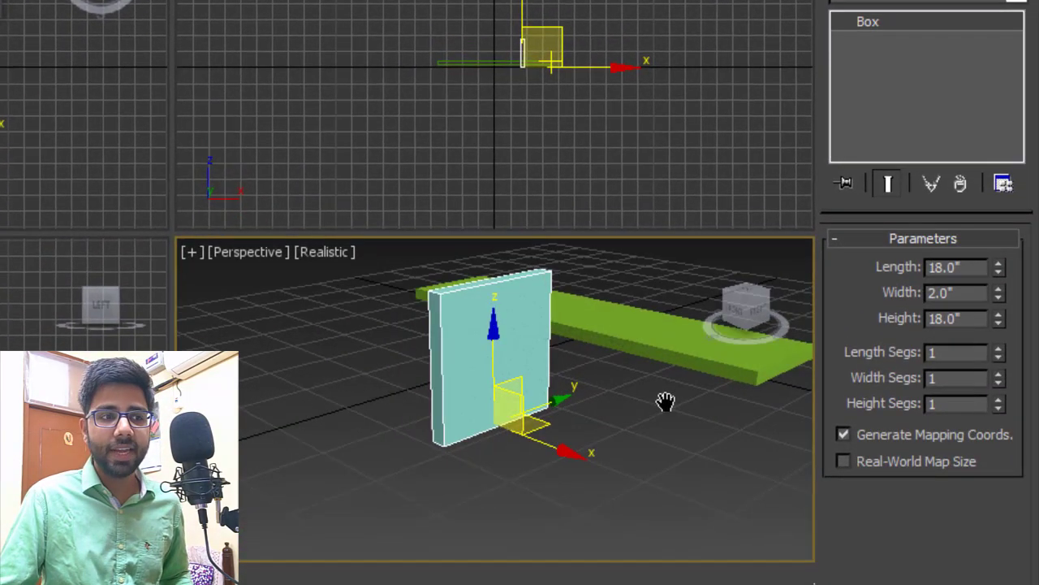
# Step: Move the upright panel by its bottom corner with snapping onto the top corner at the board's end, and deselect it
pyautogui.moveTo(653, 419); pyautogui.dragTo(398, 448, button='middle')
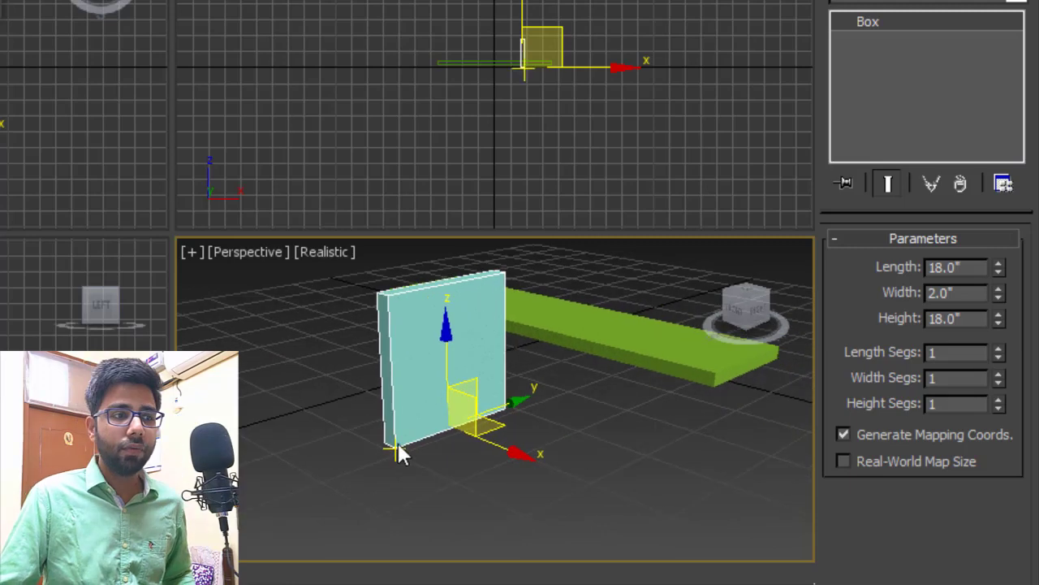
pyautogui.moveTo(398, 447); pyautogui.dragTo(705, 359)
pyautogui.moveTo(722, 412); pyautogui.dragTo(690, 518, button='middle')
pyautogui.click(466, 473)
# Step: Create a third box in the Perspective viewport in front of the board, about 16.7" long, 32.2" wide and 10" high
pyautogui.keyDown('alt'); pyautogui.moveTo(467, 473); pyautogui.dragTo(533, 424, button='middle'); pyautogui.keyUp('alt')
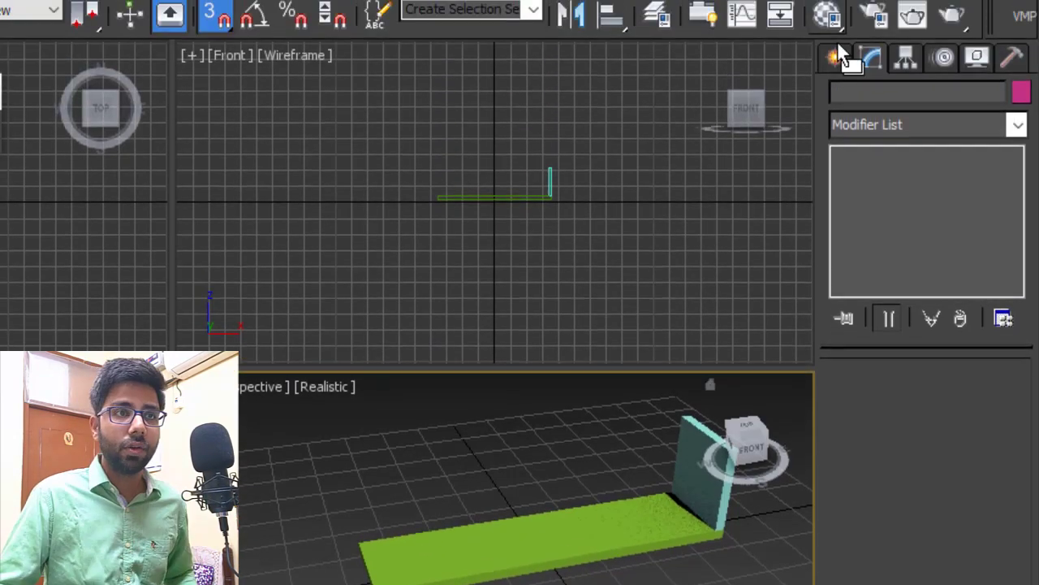
pyautogui.click(837, 57)
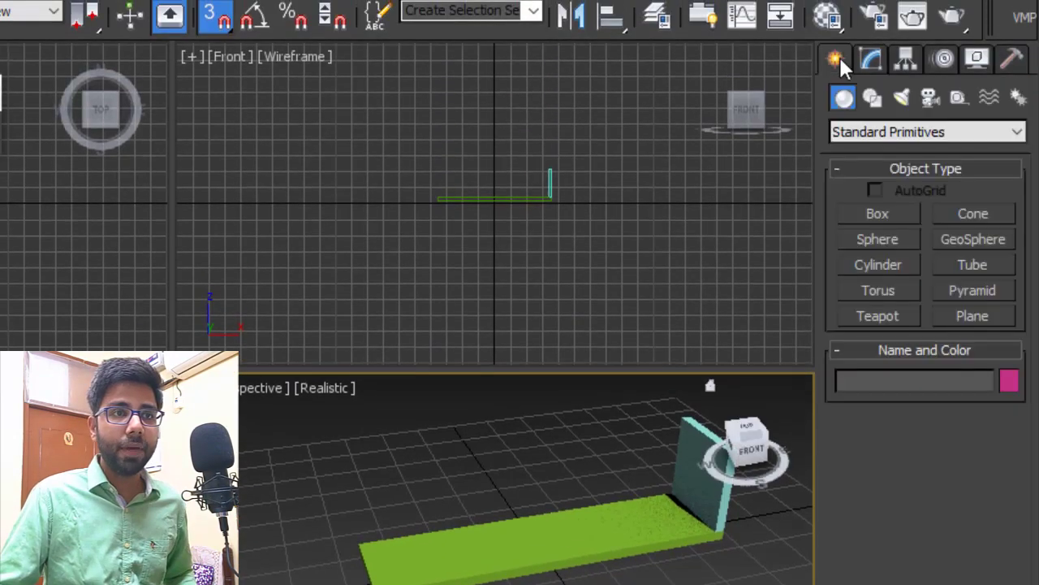
pyautogui.click(876, 211)
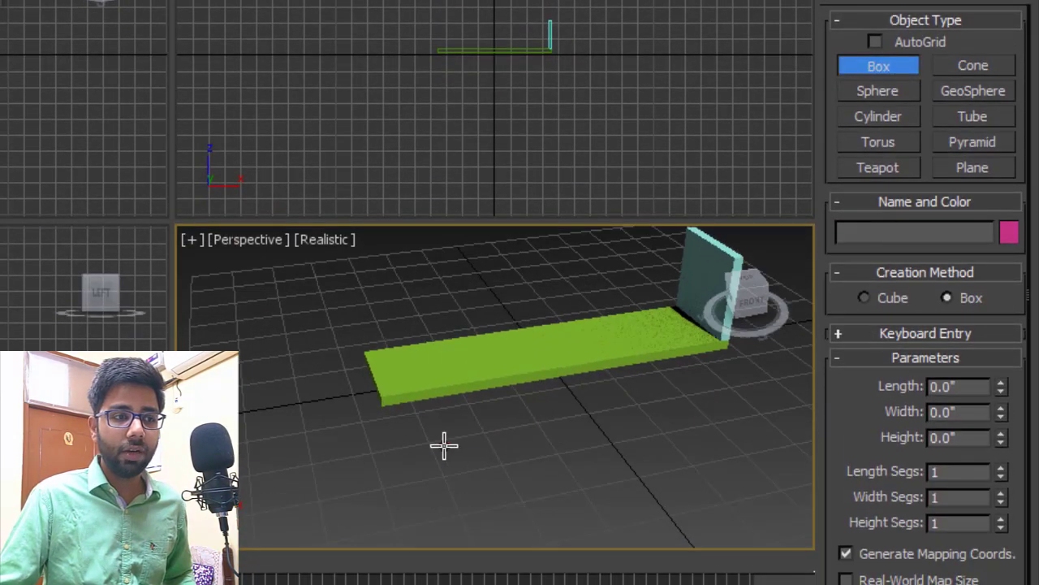
pyautogui.moveTo(444, 446); pyautogui.dragTo(661, 464)
pyautogui.click(673, 406)
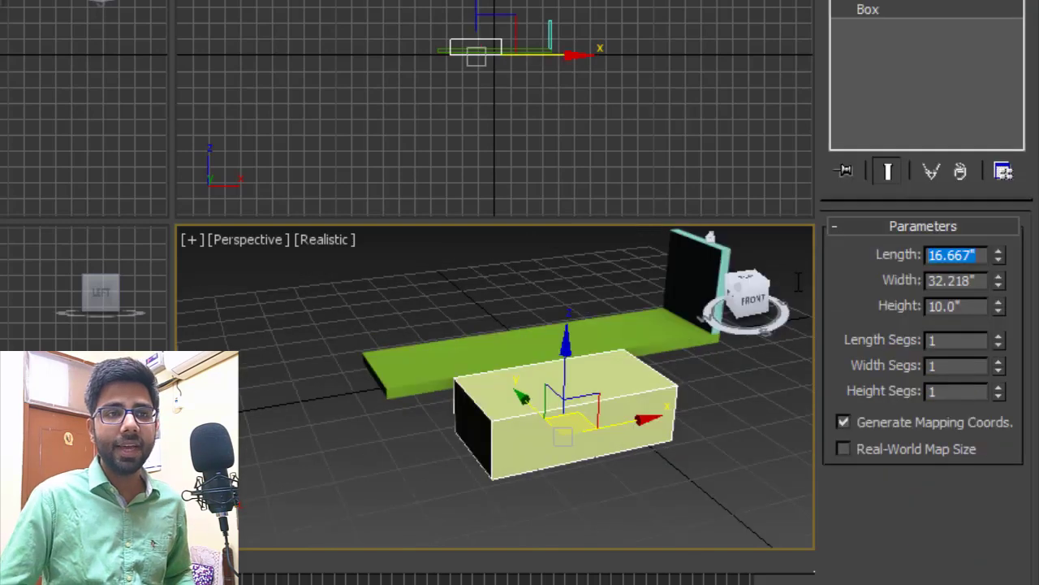
# Step: Set the third box's length to 18", its width to 36" and its height to 14"
pyautogui.write('1.5')
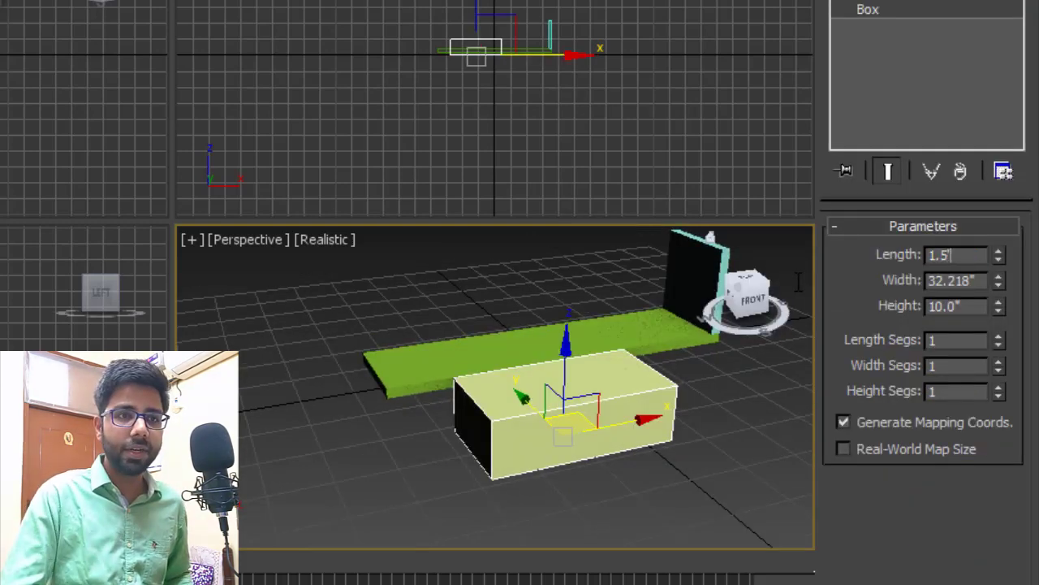
pyautogui.press('Tab')
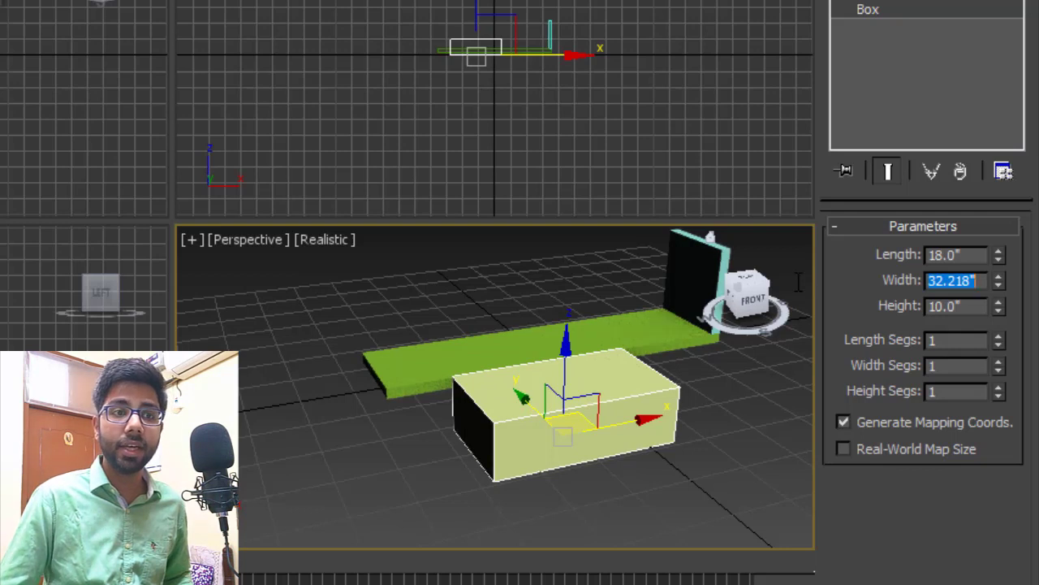
pyautogui.write('3')
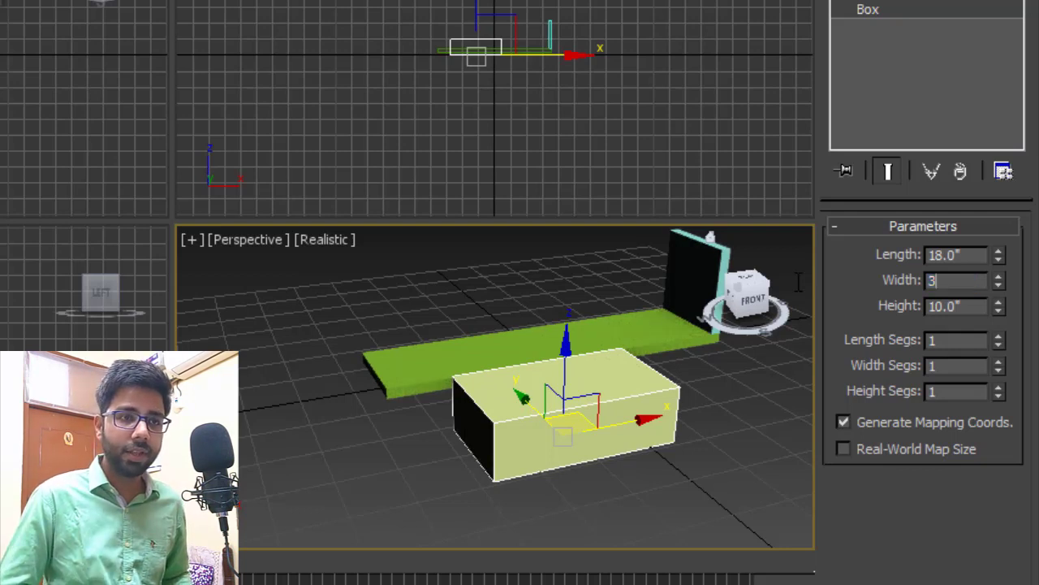
pyautogui.write('6')
pyautogui.press('Tab')
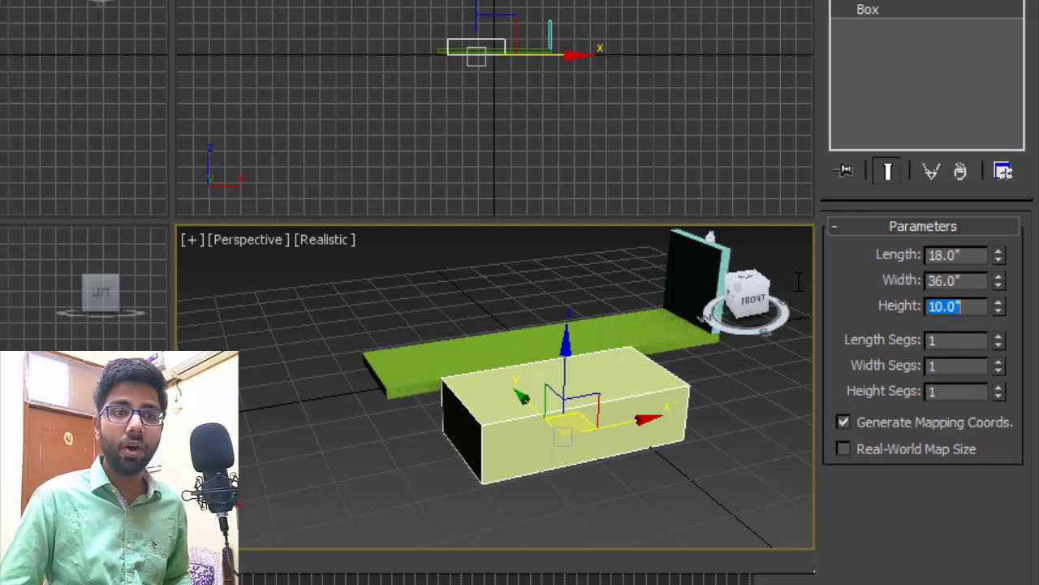
pyautogui.write('14')
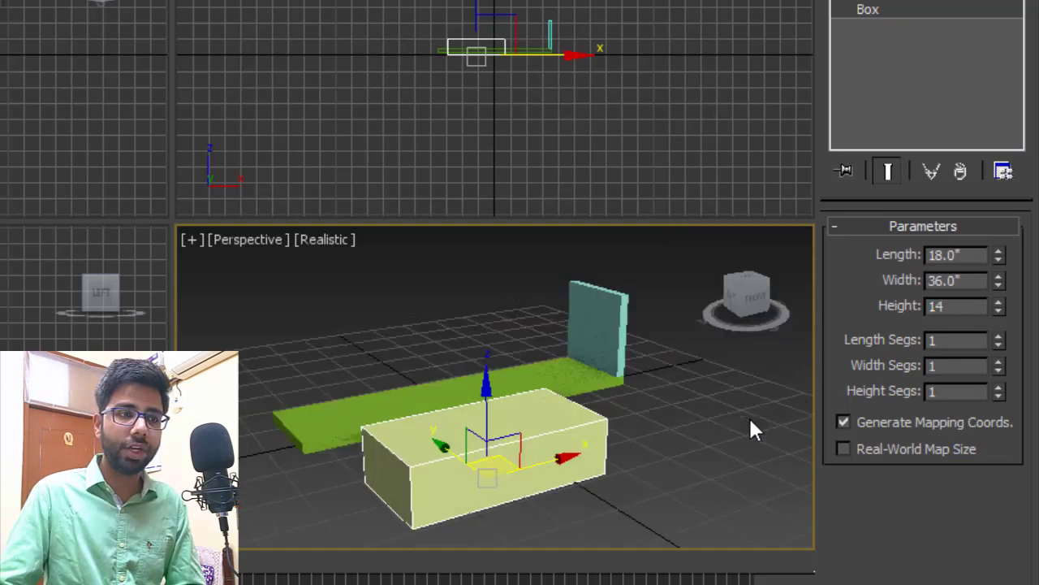
pyautogui.press('Return')
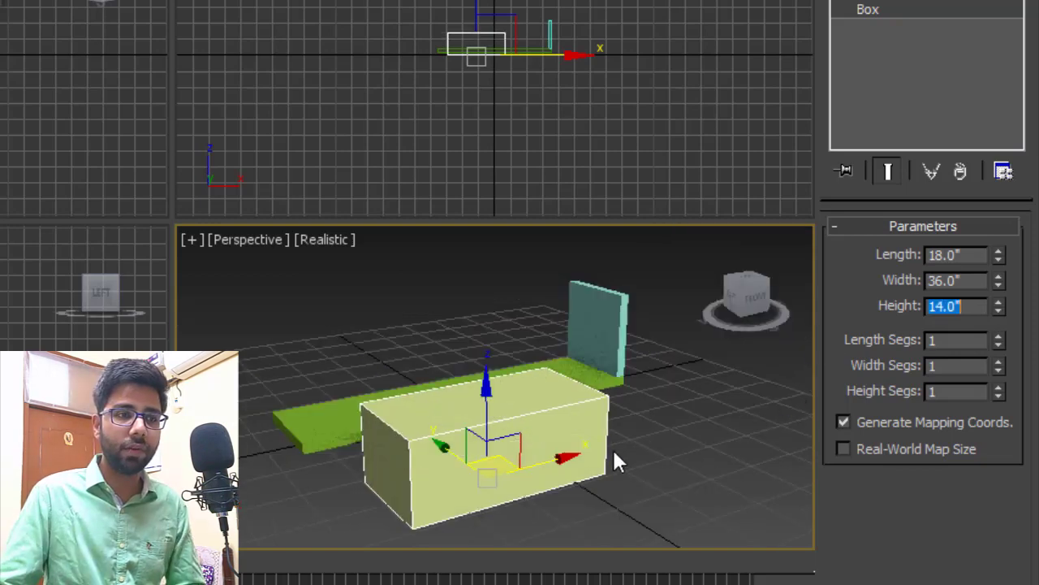
# Step: Move the third box by its bottom front corner with snapping onto the matching top corner at the free end of the board
pyautogui.moveTo(612, 448)
pyautogui.keyDown('alt'); pyautogui.mouseDown(button='middle')
pyautogui.moveTo(530, 414)
pyautogui.moveTo(606, 428)
pyautogui.moveTo(617, 440)
pyautogui.mouseUp(button='middle'); pyautogui.keyUp('alt')
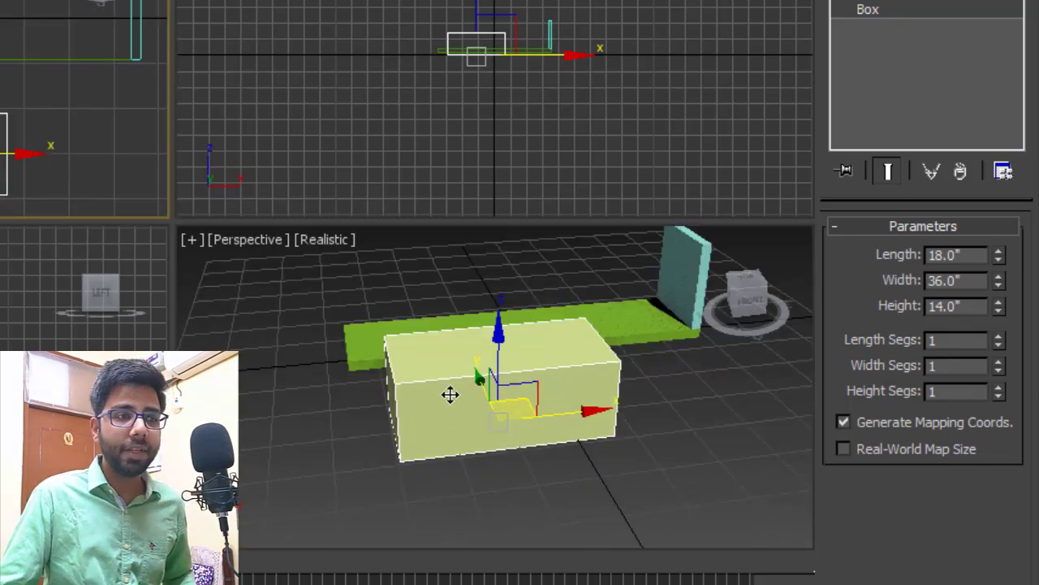
pyautogui.moveTo(452, 395); pyautogui.dragTo(511, 429, button='middle')
pyautogui.scroll(5, 455, 381)
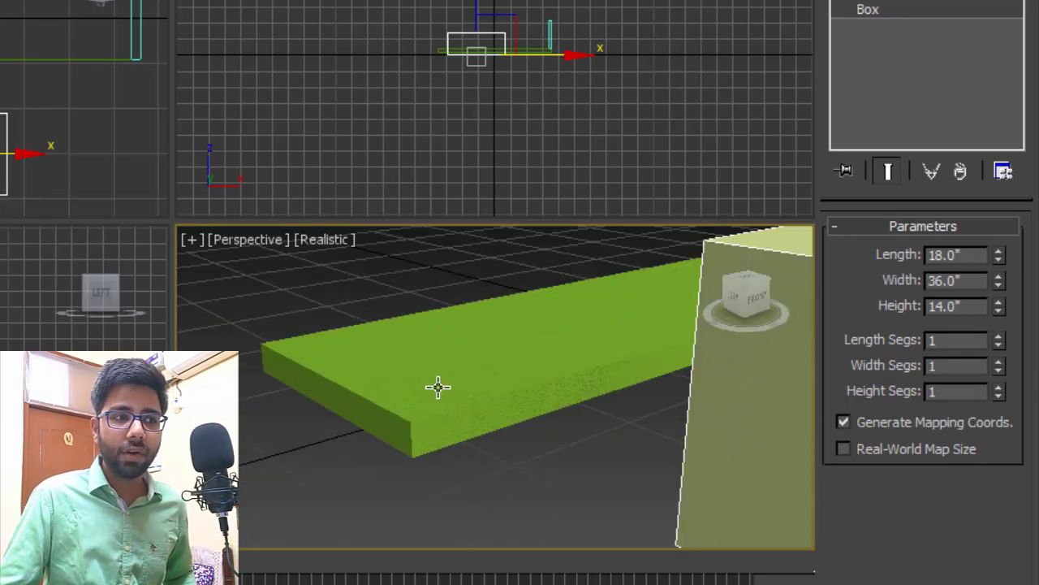
pyautogui.scroll(-5, 430, 385)
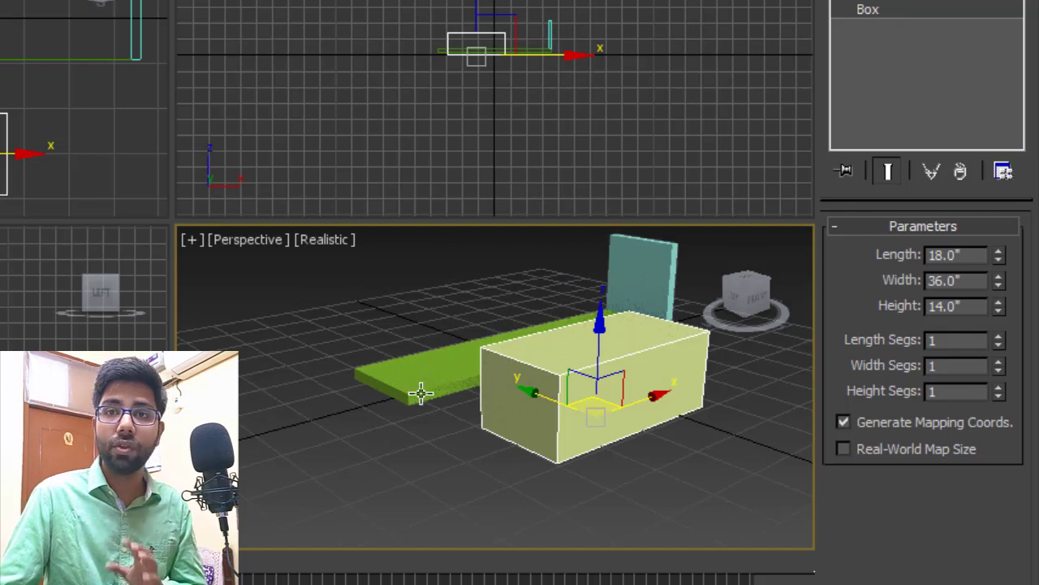
pyautogui.moveTo(470, 422); pyautogui.dragTo(489, 436, button='middle')
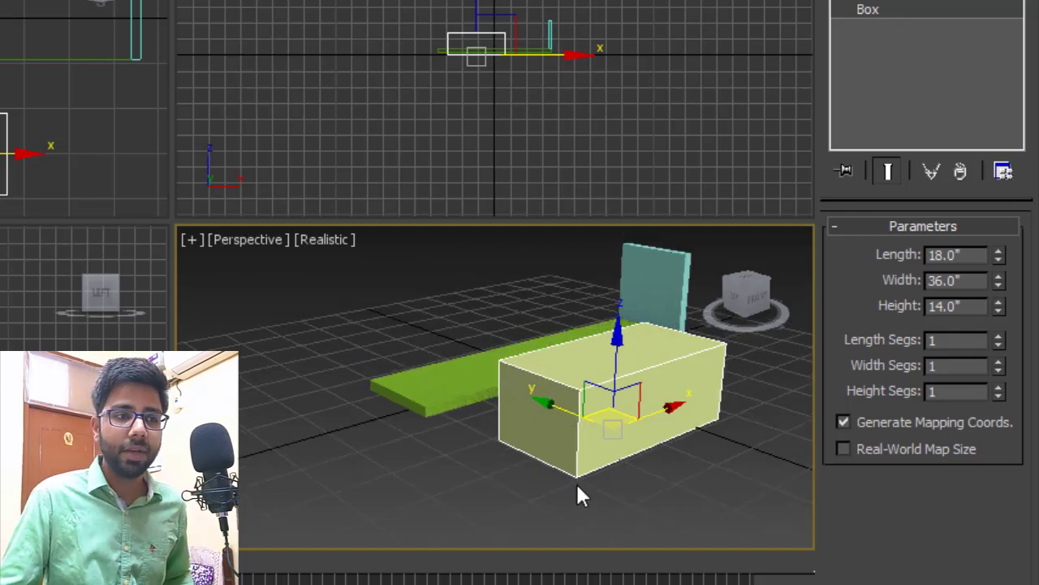
pyautogui.moveTo(578, 473); pyautogui.dragTo(430, 388)
pyautogui.scroll(5, 436, 369)
pyautogui.scroll(-5, 454, 383)
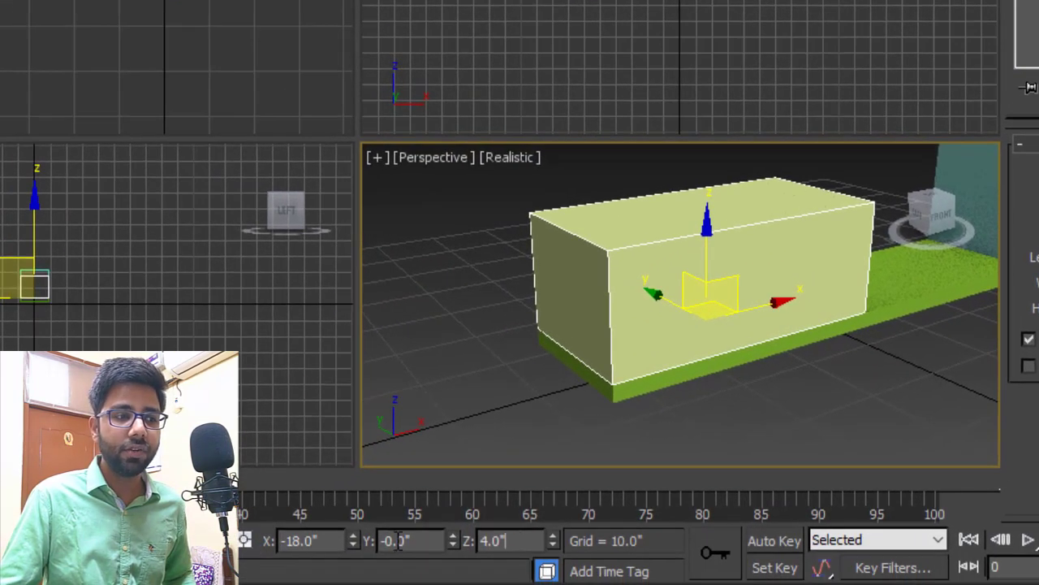
# Step: Raise the large box to a Z position of 6" and deselect it
pyautogui.moveTo(398, 541); pyautogui.dragTo(364, 541)
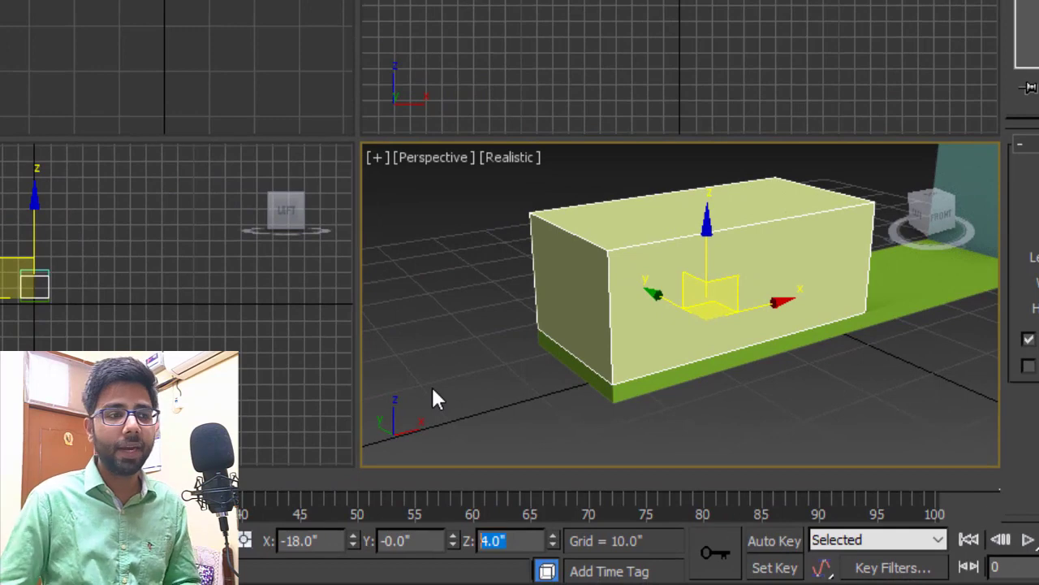
pyautogui.write('6')
pyautogui.press('Return')
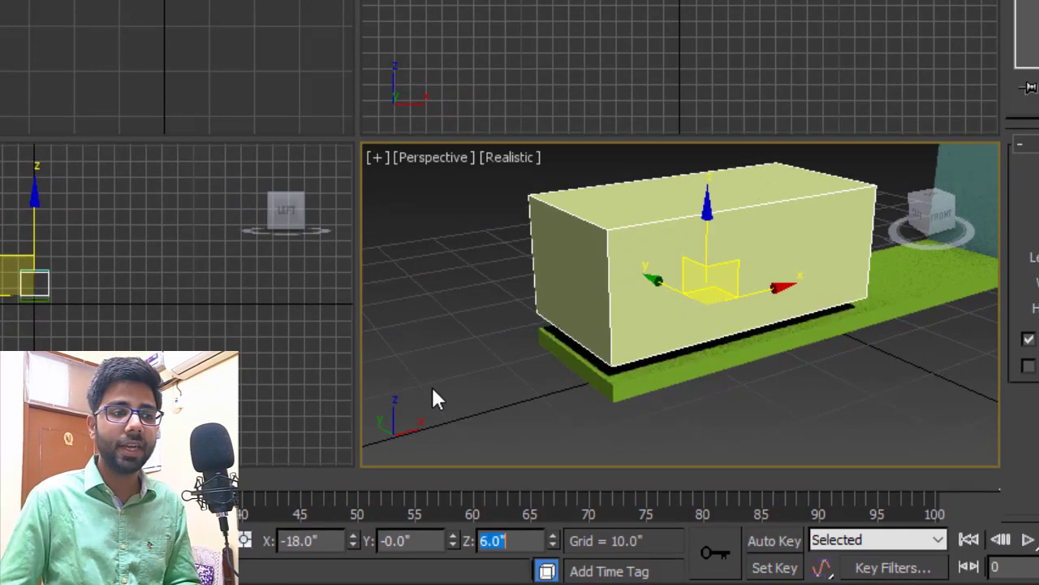
pyautogui.scroll(-3, 731, 357)
pyautogui.click(773, 378)
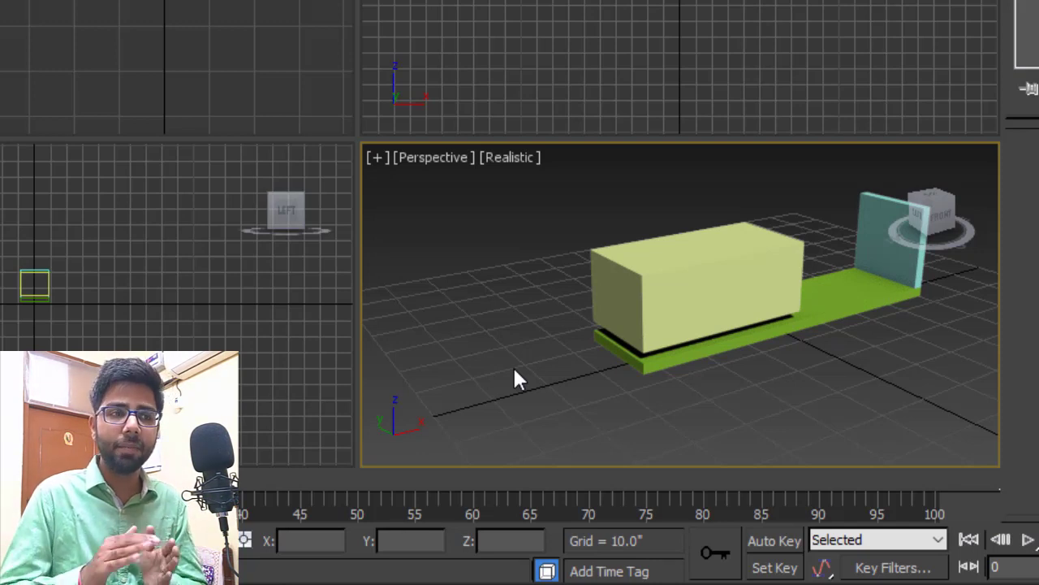
# Step: Copy the large box straight up along Z so that the copy sits on top of the original
pyautogui.keyDown('alt'); pyautogui.moveTo(772, 367); pyautogui.dragTo(709, 363, button='middle'); pyautogui.keyUp('alt')
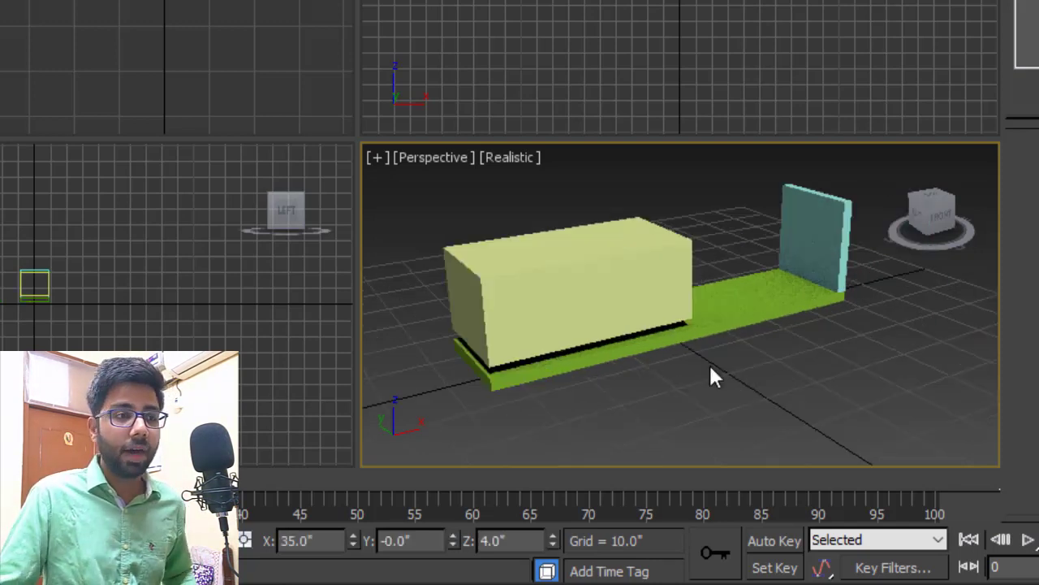
pyautogui.keyDown('alt'); pyautogui.moveTo(548, 290); pyautogui.dragTo(610, 320, button='middle'); pyautogui.keyUp('alt')
pyautogui.click(604, 318)
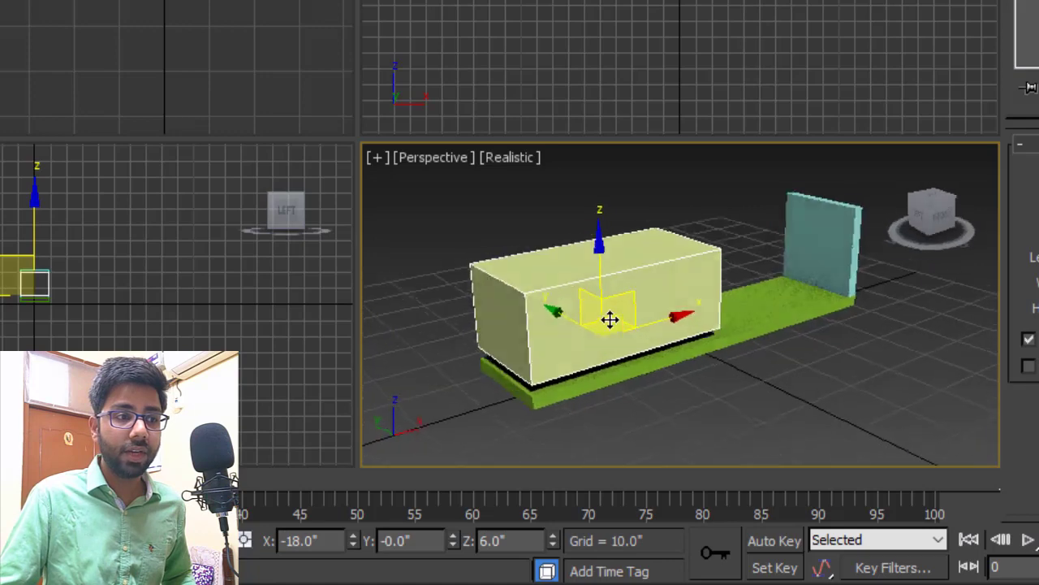
pyautogui.scroll(3, 617, 323)
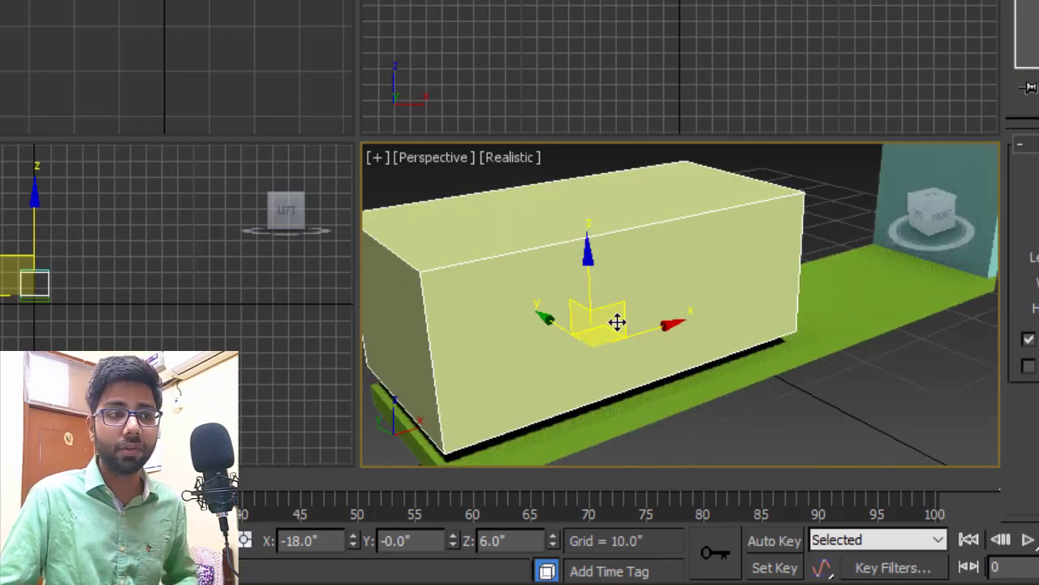
pyautogui.moveTo(622, 316)
pyautogui.keyDown('alt'); pyautogui.mouseDown(button='middle')
pyautogui.moveTo(643, 283)
pyautogui.moveTo(635, 310)
pyautogui.mouseUp(button='middle'); pyautogui.keyUp('alt')
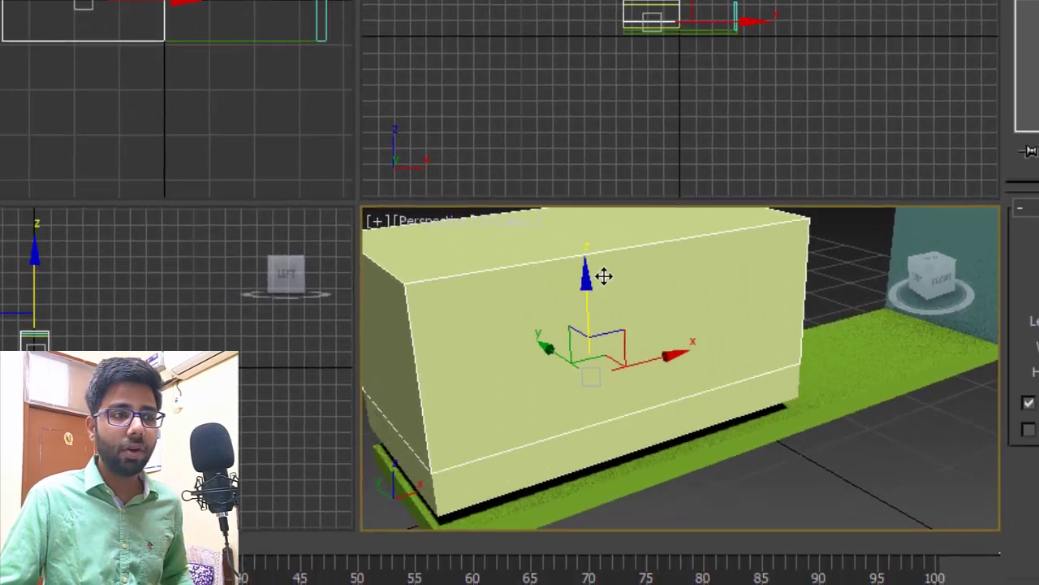
pyautogui.moveTo(604, 276); pyautogui.dragTo(636, 180)
# Step: Reduce the upper copy to a thin strip with length 2", width 30" and height 2"
pyautogui.moveTo(968, 267); pyautogui.dragTo(840, 267)
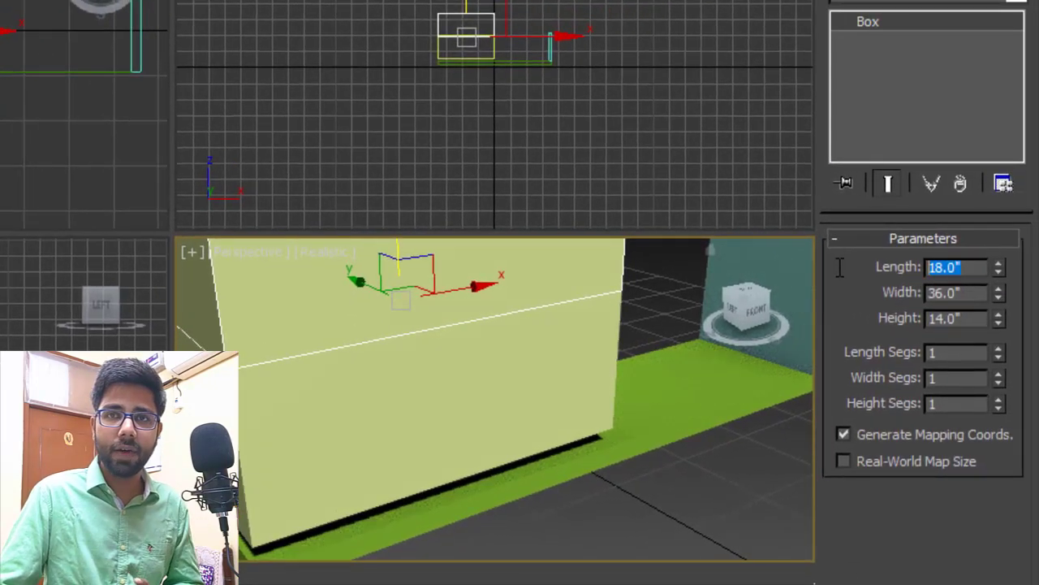
pyautogui.write('2')
pyautogui.press('Tab')
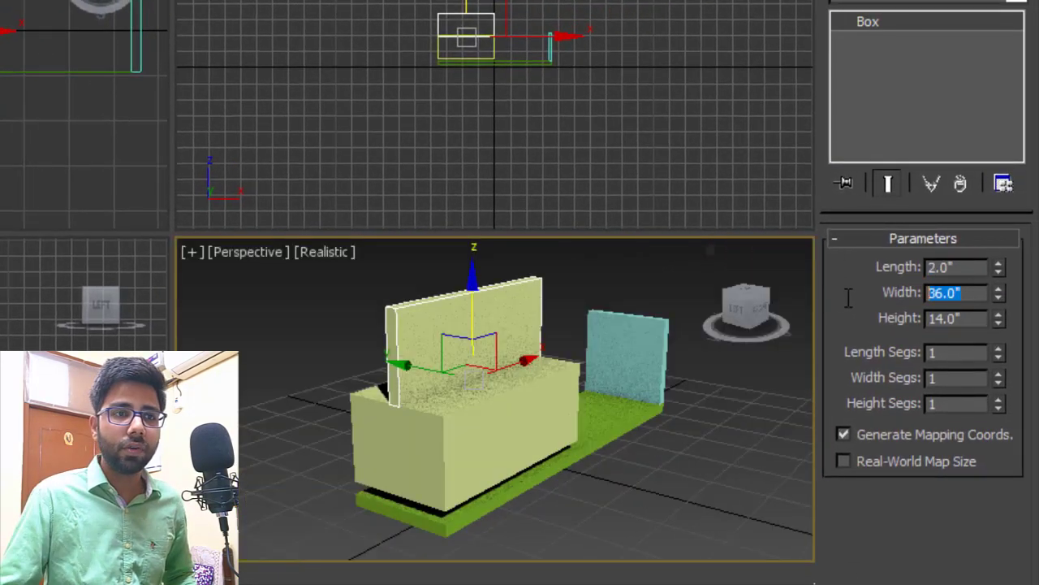
pyautogui.write('30')
pyautogui.press('Tab')
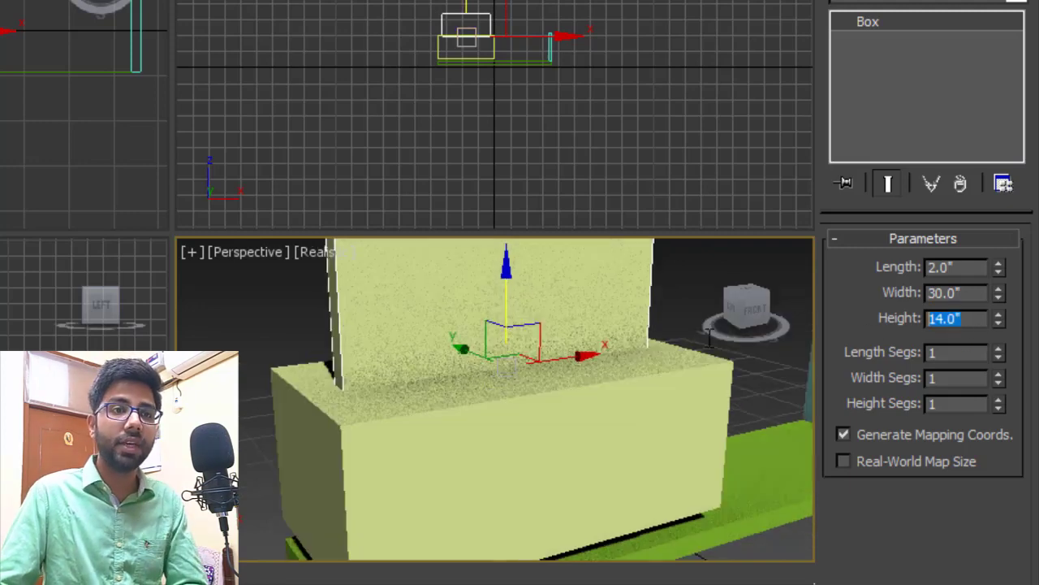
pyautogui.write('2')
pyautogui.press('Return')
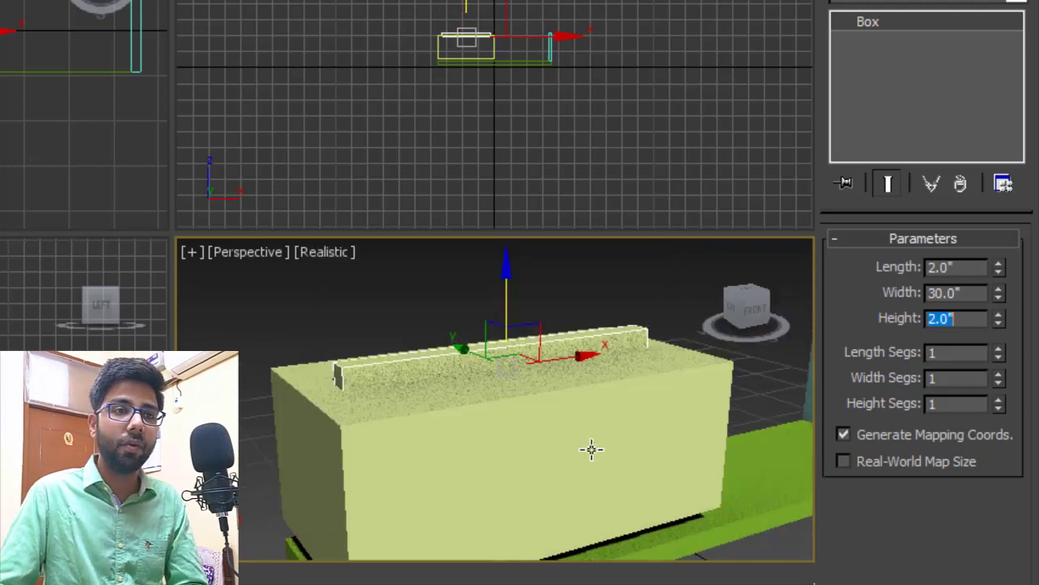
# Step: Copy the thin strip vertically down in the Front viewport into the gap between the large box and the board
pyautogui.moveTo(484, 415)
pyautogui.keyDown('alt'); pyautogui.mouseDown(button='middle')
pyautogui.moveTo(506, 408)
pyautogui.moveTo(500, 420)
pyautogui.mouseUp(button='middle'); pyautogui.keyUp('alt')
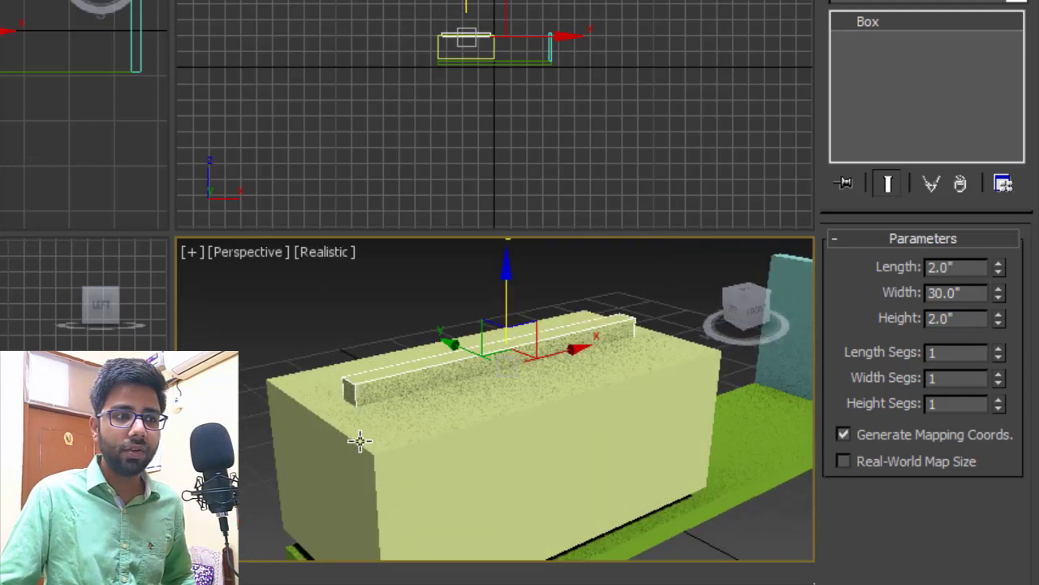
pyautogui.scroll(4, 361, 441)
pyautogui.keyDown('alt'); pyautogui.moveTo(431, 449); pyautogui.dragTo(485, 361, button='middle'); pyautogui.keyUp('alt')
pyautogui.scroll(-4, 489, 444)
pyautogui.scroll(-3, 504, 384)
pyautogui.scroll(3, 485, 361)
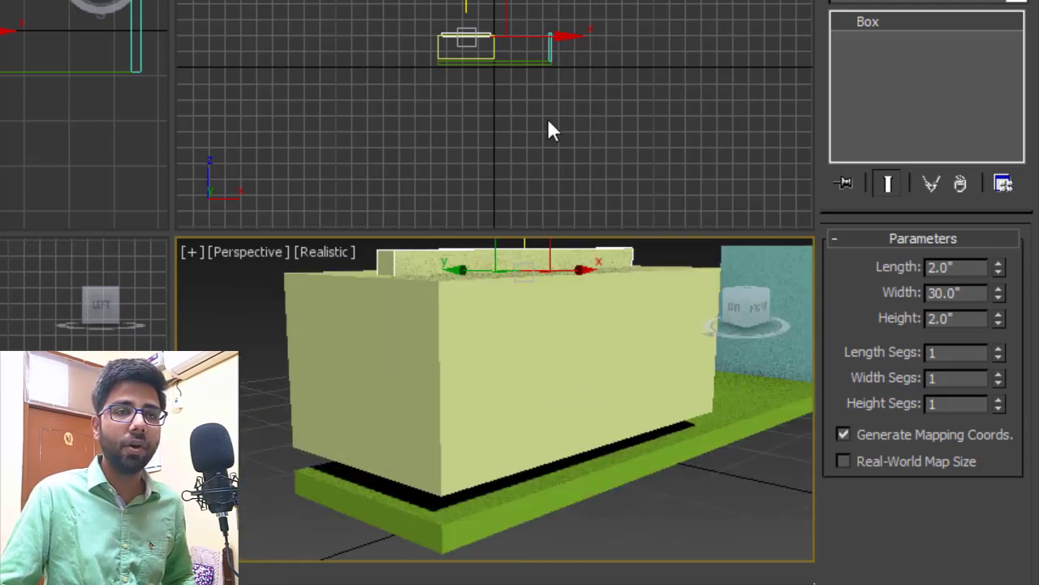
pyautogui.moveTo(475, 48); pyautogui.dragTo(543, 88, button='middle')
pyautogui.scroll(5, 544, 88)
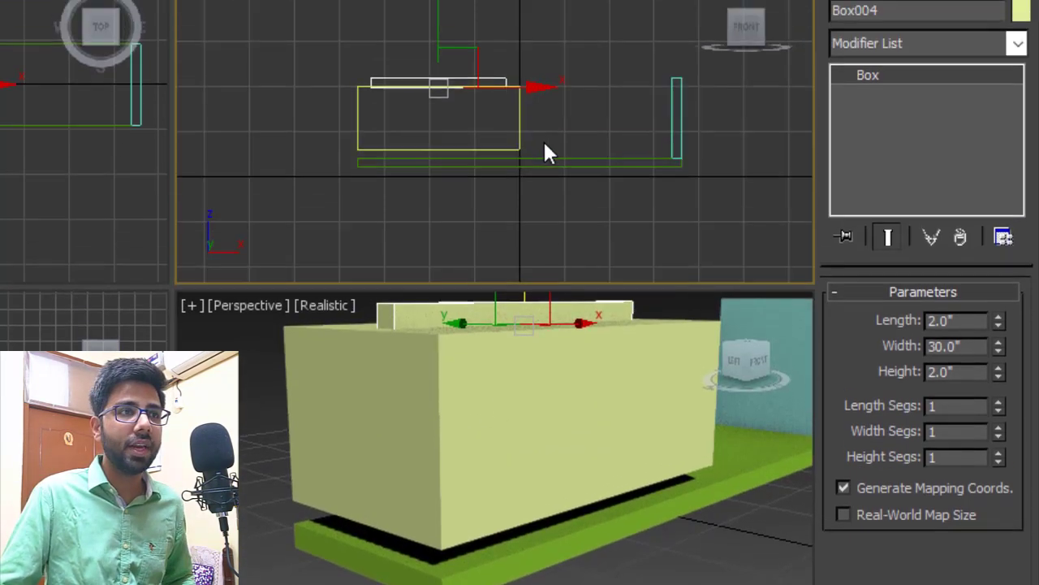
pyautogui.moveTo(360, 65); pyautogui.dragTo(544, 123, button='middle')
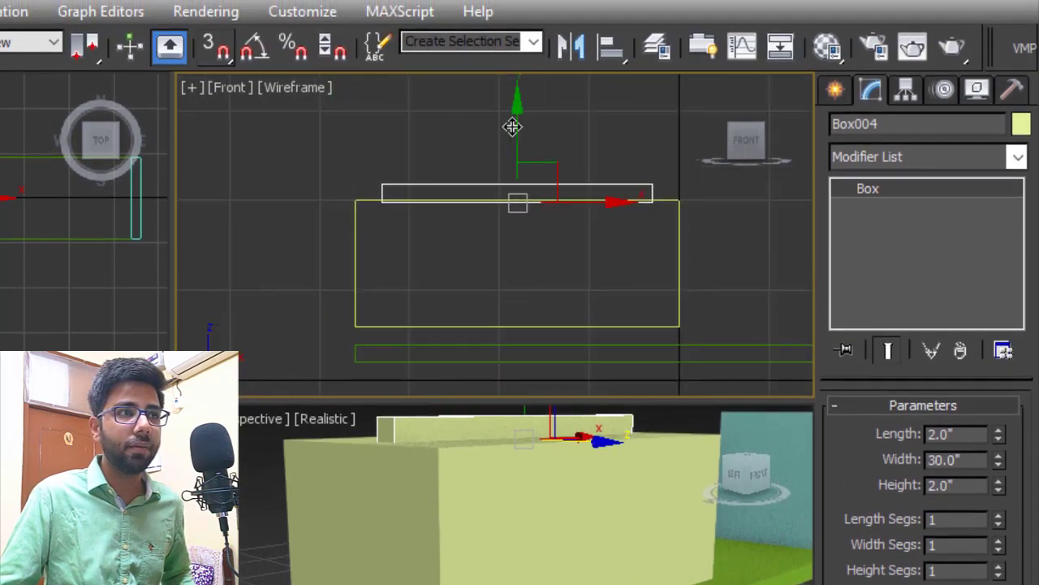
pyautogui.keyDown('shift'); pyautogui.moveTo(519, 124); pyautogui.dragTo(614, 269); pyautogui.keyUp('shift')
pyautogui.click(261, 507)
# Step: Set the lower strip's Z position to 4" so that it rests on the board
pyautogui.scroll(5, 593, 244)
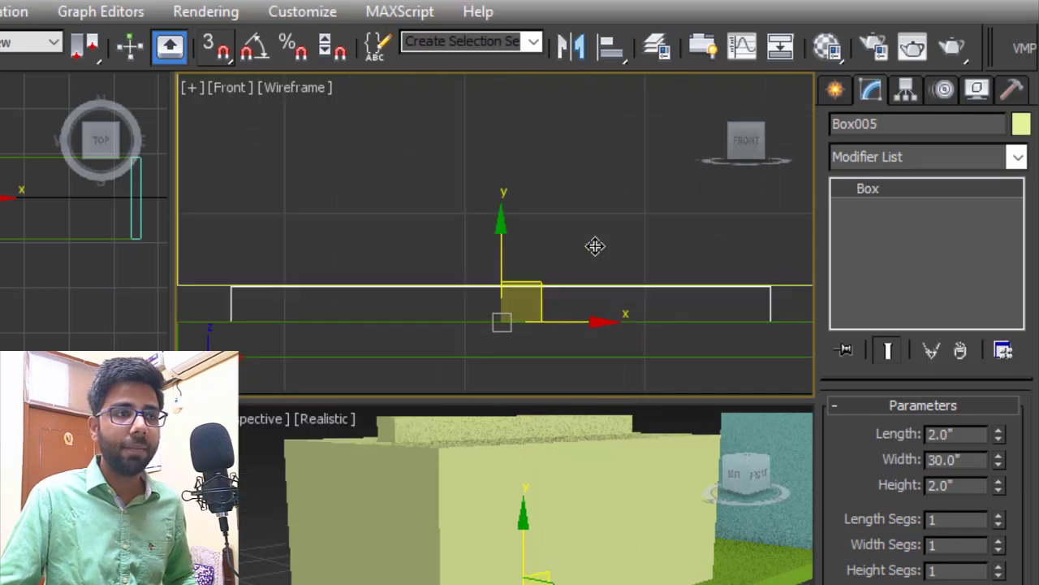
pyautogui.scroll(-2, 592, 272)
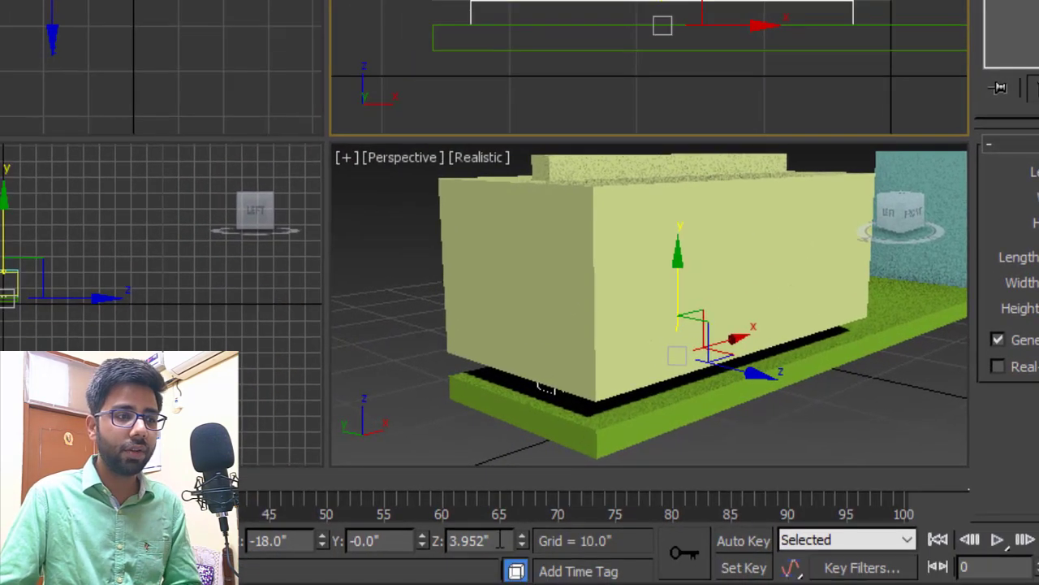
pyautogui.write('4')
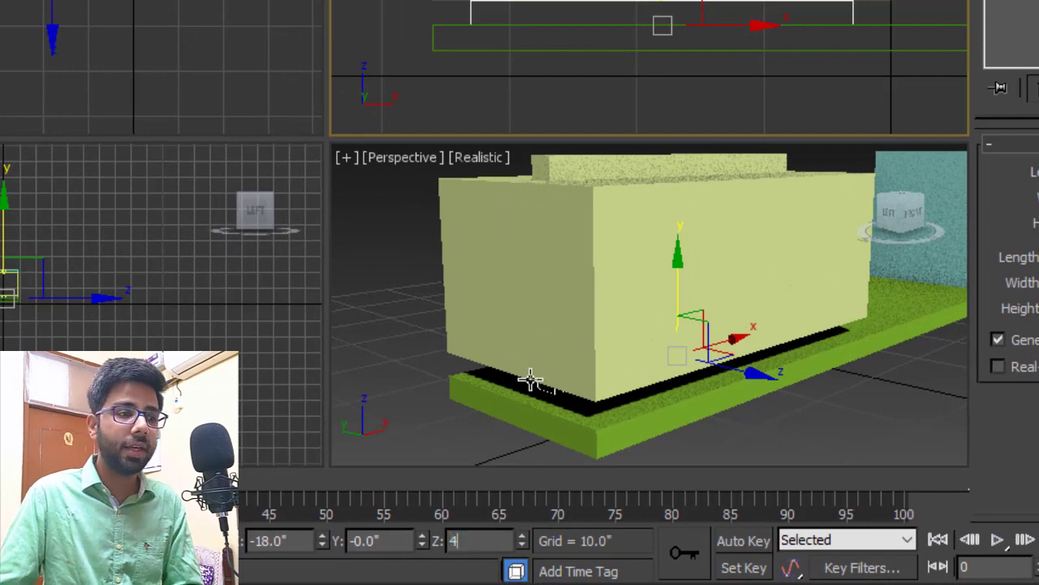
pyautogui.press('Return')
pyautogui.scroll(-4, 529, 375)
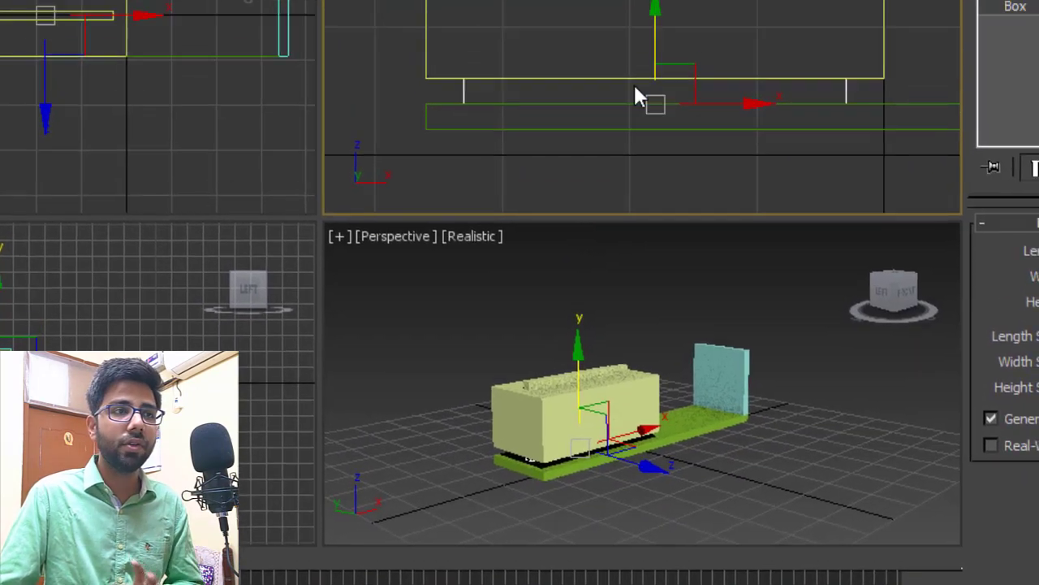
# Step: Select the strip on top of the large box and set its Z position to 20"
pyautogui.scroll(1, 642, 3)
pyautogui.scroll(-3, 642, 56)
pyautogui.scroll(2, 723, 148)
pyautogui.moveTo(771, 112); pyautogui.dragTo(685, 156)
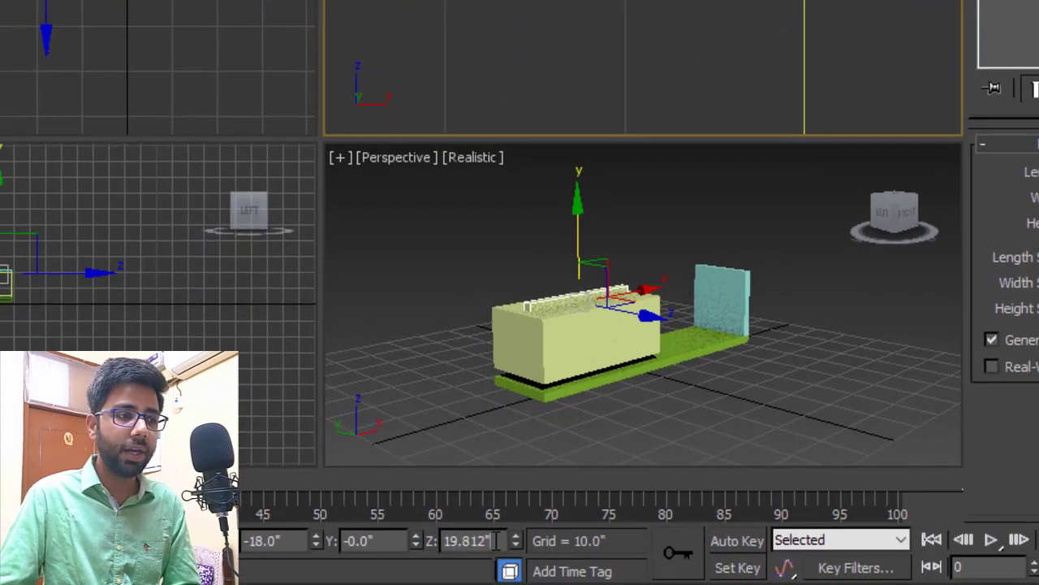
pyautogui.doubleClick(495, 540)
pyautogui.write('20')
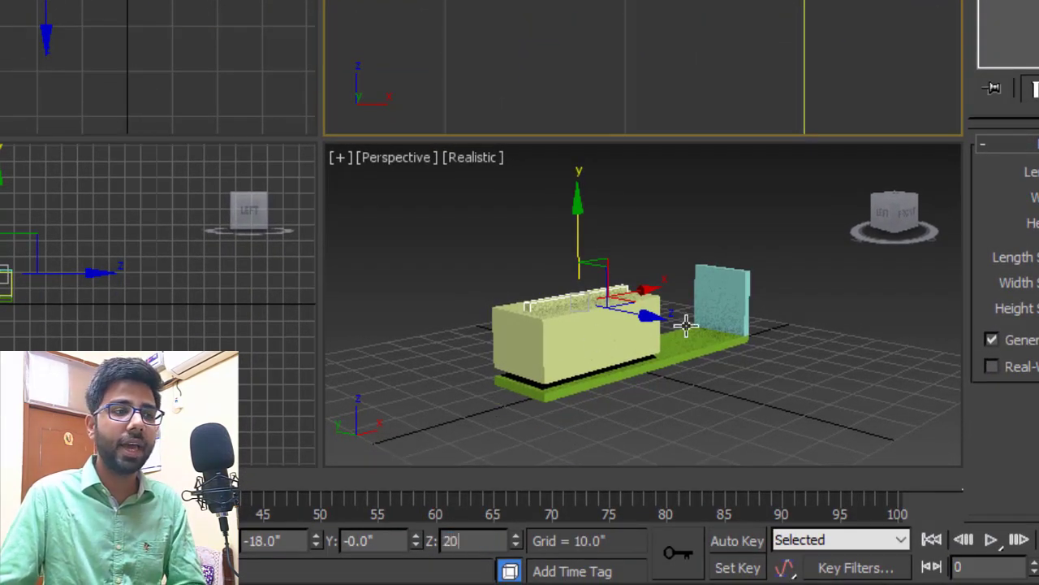
pyautogui.press('Return')
pyautogui.scroll(-3, 735, 12)
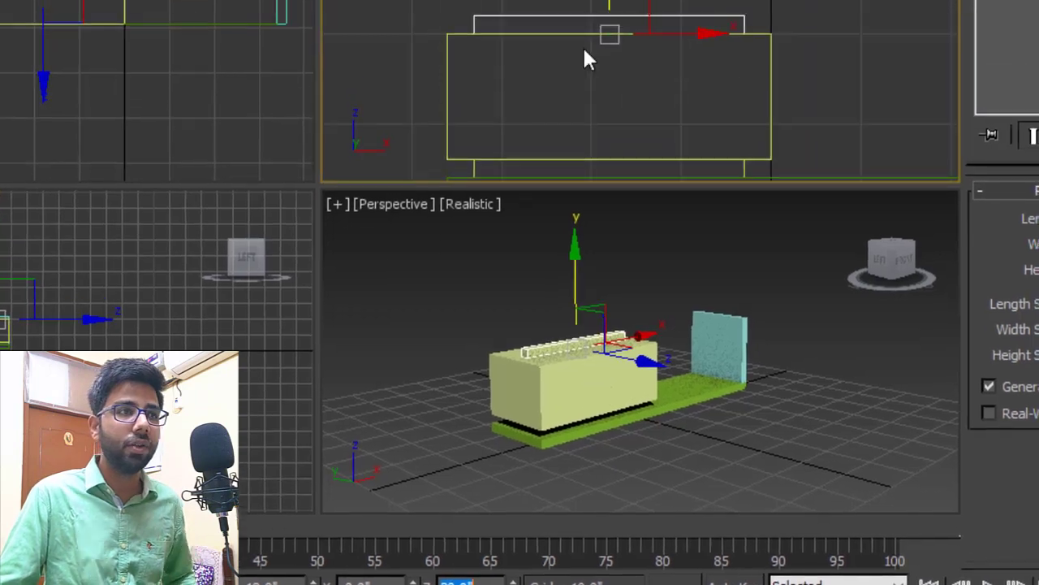
pyautogui.scroll(3, 511, 179)
pyautogui.scroll(-5, 600, 172)
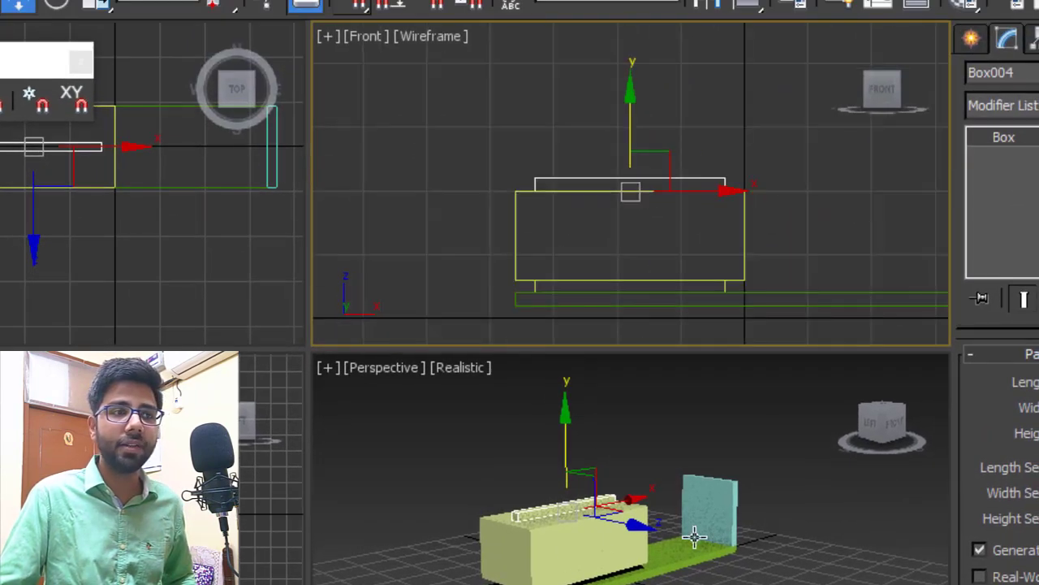
pyautogui.keyDown('alt'); pyautogui.moveTo(693, 538); pyautogui.dragTo(649, 553, button='middle'); pyautogui.keyUp('alt')
pyautogui.scroll(3, 543, 557)
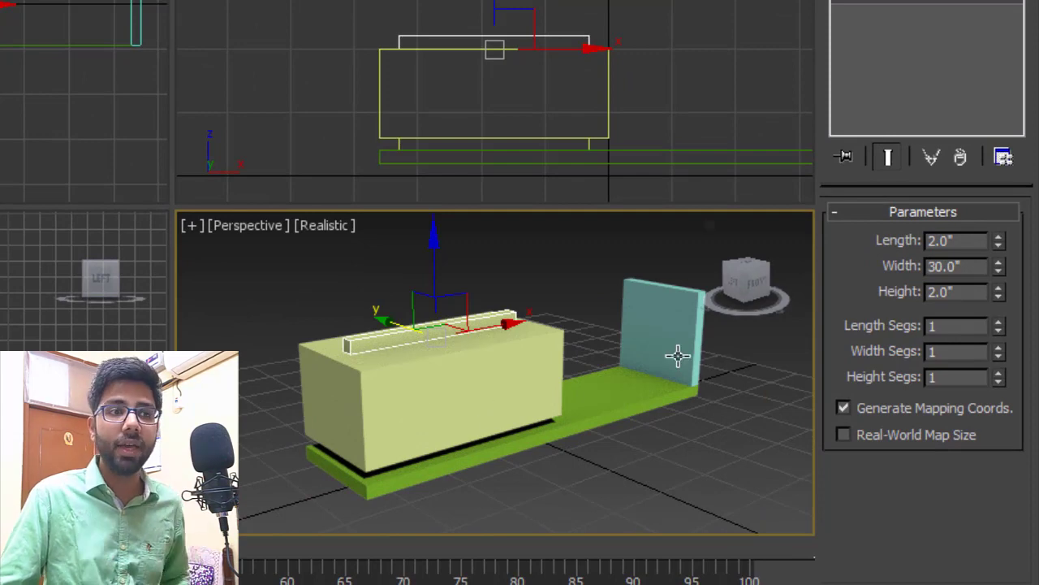
# Step: Make a single copy of the upright end panel beside the free end of the base board
pyautogui.keyDown('alt'); pyautogui.moveTo(678, 355); pyautogui.dragTo(545, 379, button='middle'); pyautogui.keyUp('alt')
pyautogui.keyDown('alt'); pyautogui.moveTo(656, 411); pyautogui.dragTo(704, 430, button='middle'); pyautogui.keyUp('alt')
pyautogui.moveTo(705, 430); pyautogui.dragTo(588, 357, button='middle')
pyautogui.keyDown('shift'); pyautogui.moveTo(573, 350); pyautogui.dragTo(705, 425); pyautogui.keyUp('shift')
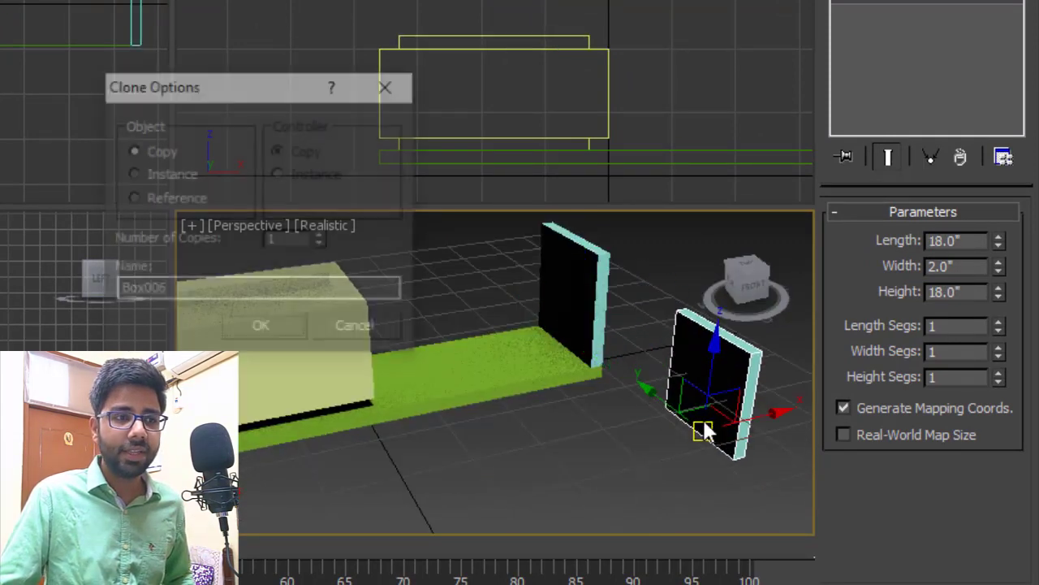
pyautogui.click(286, 324)
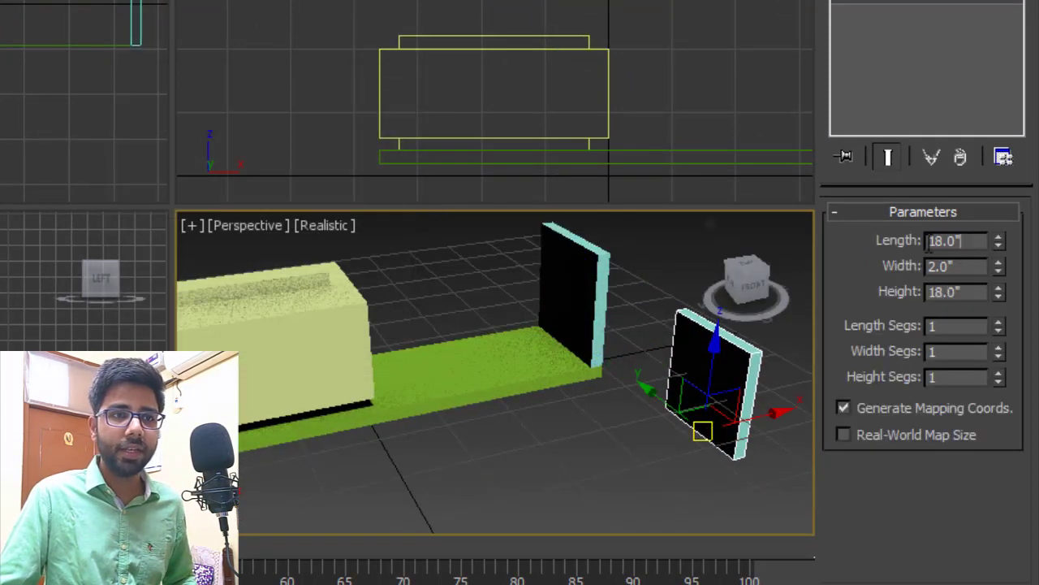
# Step: Resize the copied panel into a shelf with length 16", width 13.5" and height 1"
pyautogui.write('16')
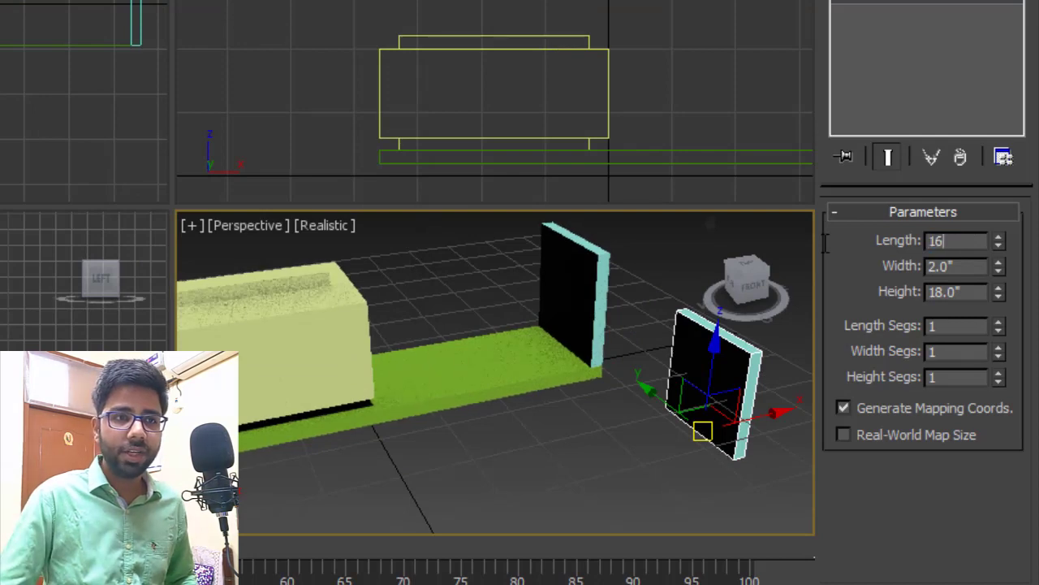
pyautogui.press('Tab')
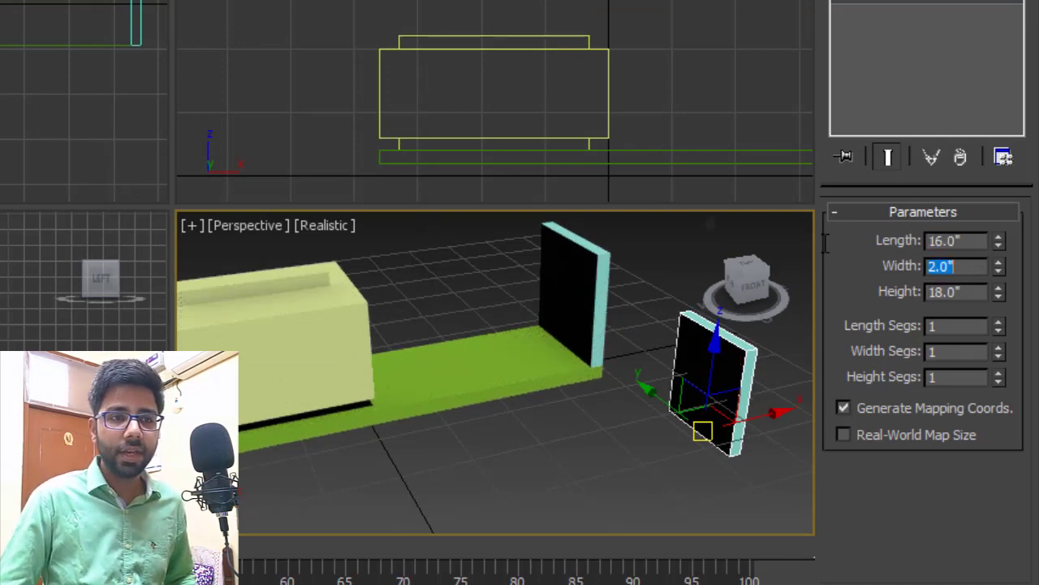
pyautogui.write('12')
pyautogui.write('.5')
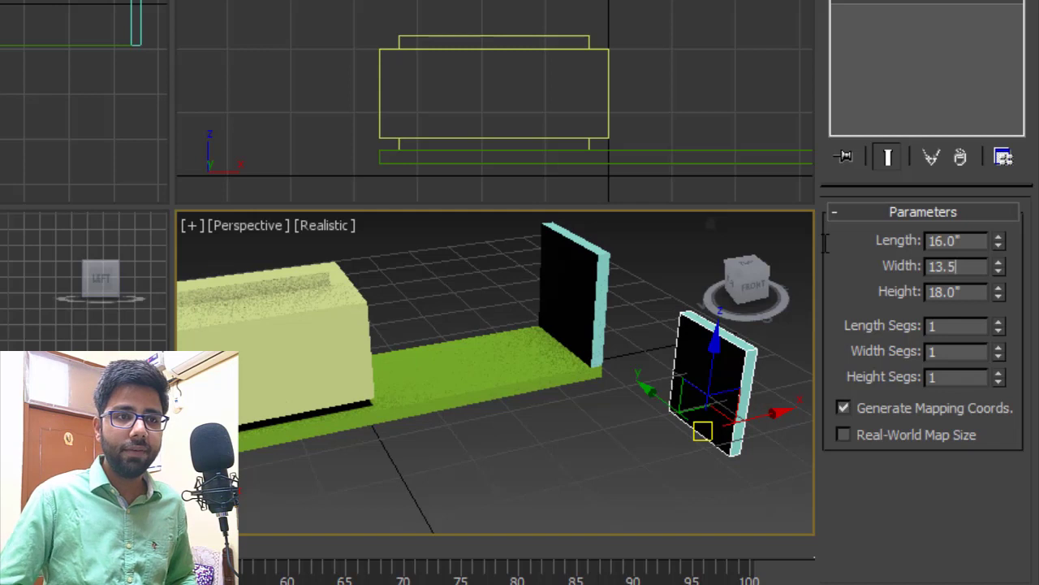
pyautogui.press('Tab')
pyautogui.write('1')
pyautogui.press('Return')
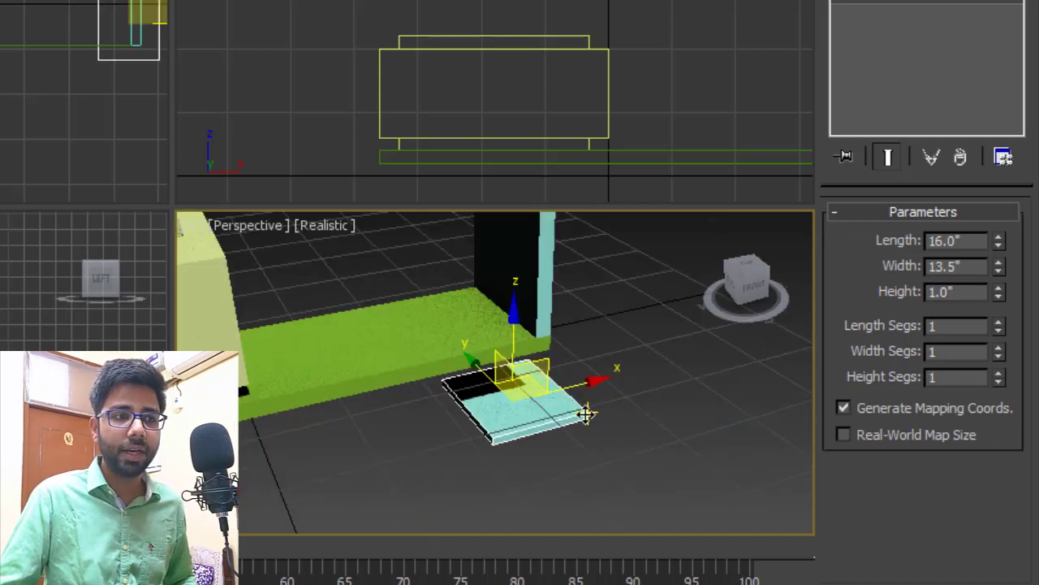
# Step: Snap the shelf onto the base board against the inner face of the end panel and set its Z position to 12.5"
pyautogui.moveTo(586, 416); pyautogui.dragTo(562, 406)
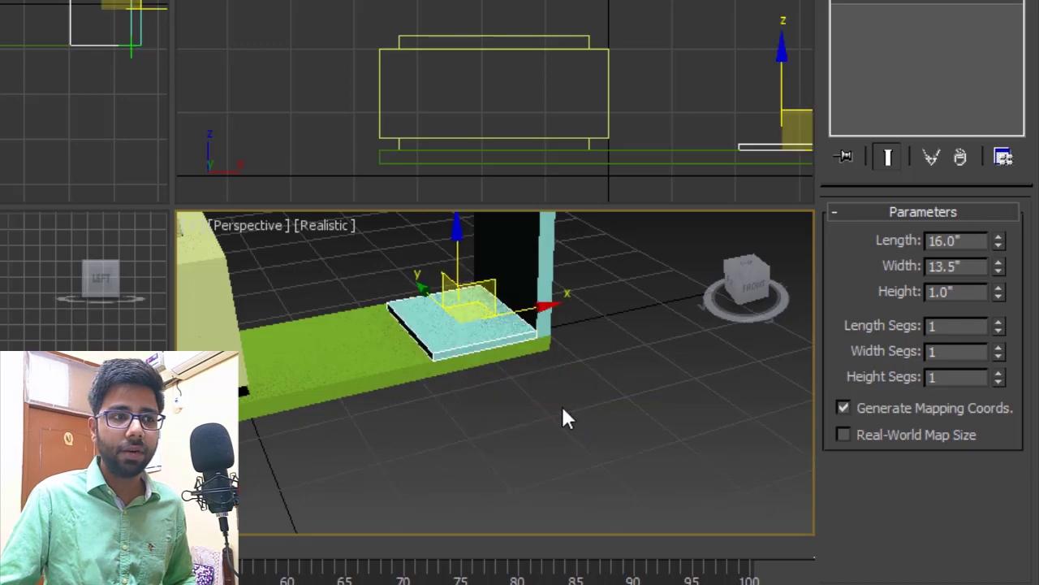
pyautogui.press('z')
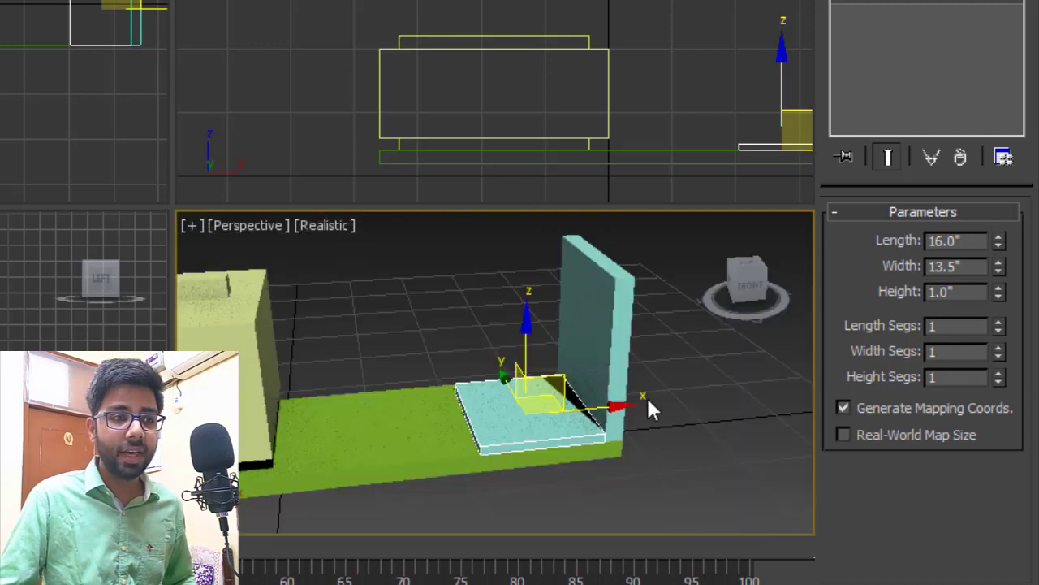
pyautogui.keyDown('alt'); pyautogui.moveTo(644, 395); pyautogui.dragTo(653, 361, button='middle'); pyautogui.keyUp('alt')
pyautogui.scroll(2, 598, 360)
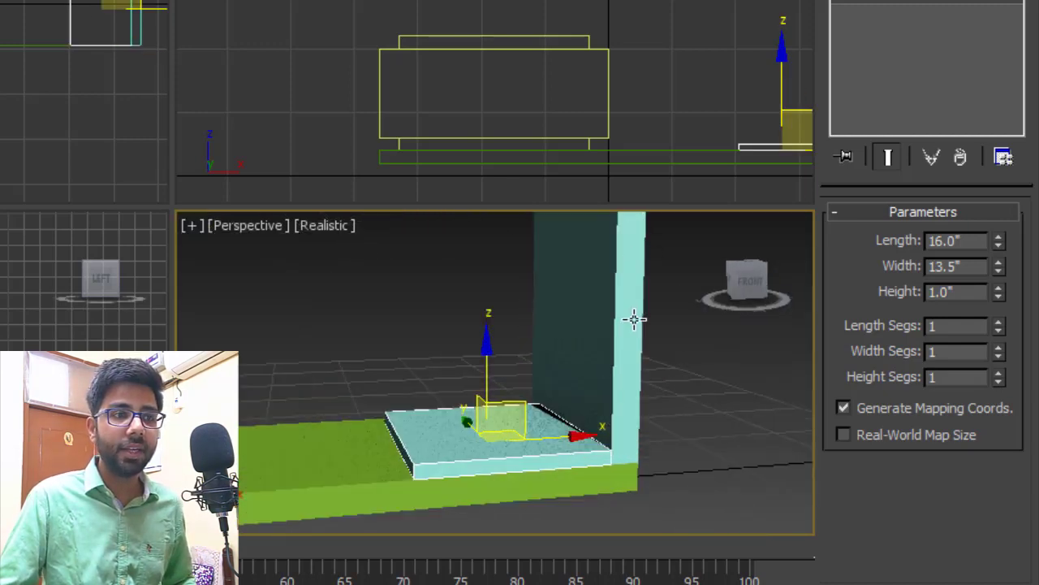
pyautogui.scroll(-2, 633, 318)
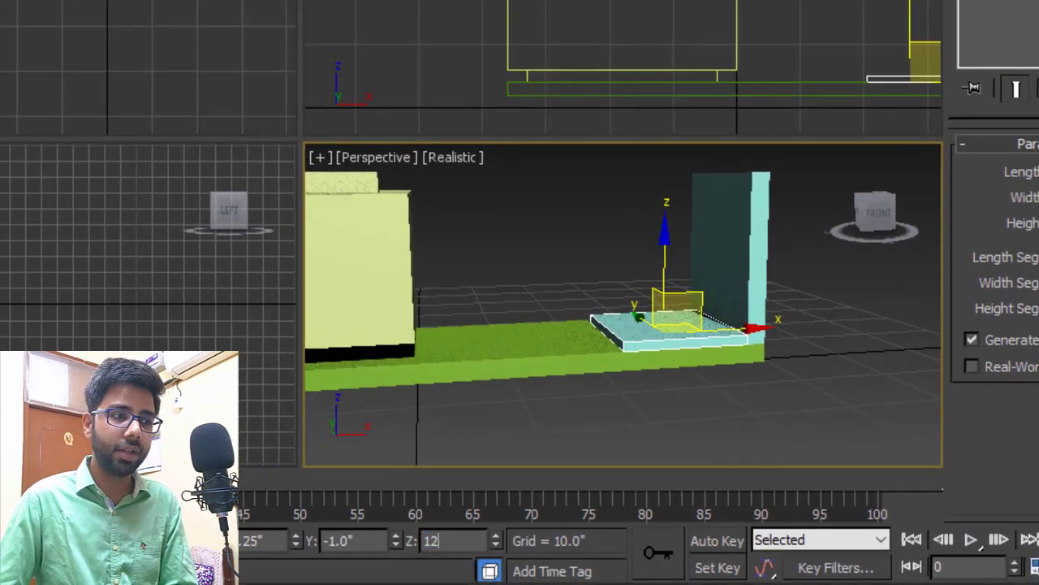
pyautogui.write('12.5')
pyautogui.press('Return')
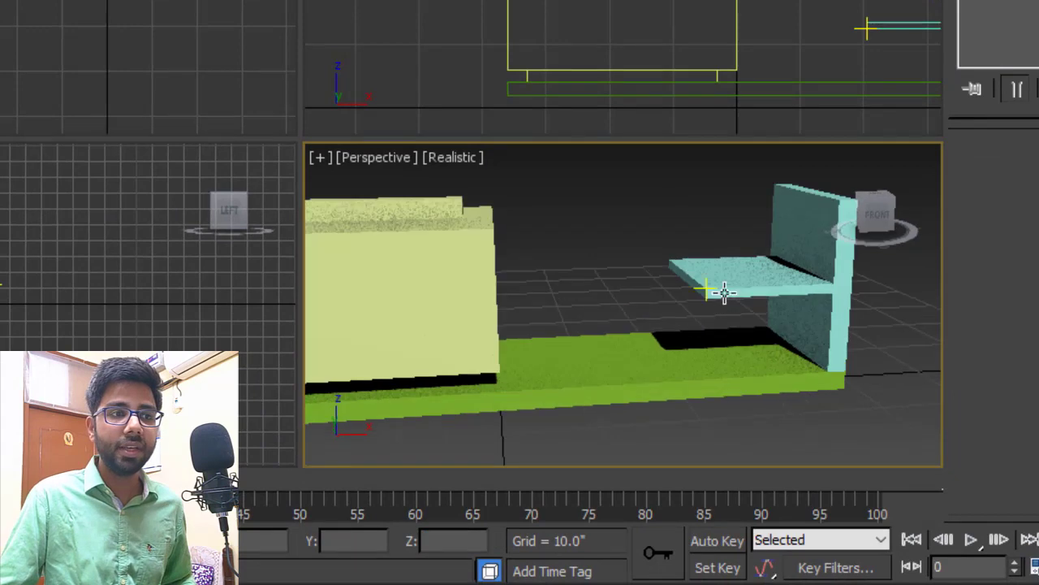
# Step: Select the upright end panel again and make one copy of it just beyond the end of the base board
pyautogui.click(838, 327)
pyautogui.moveTo(836, 329); pyautogui.dragTo(769, 341, button='middle')
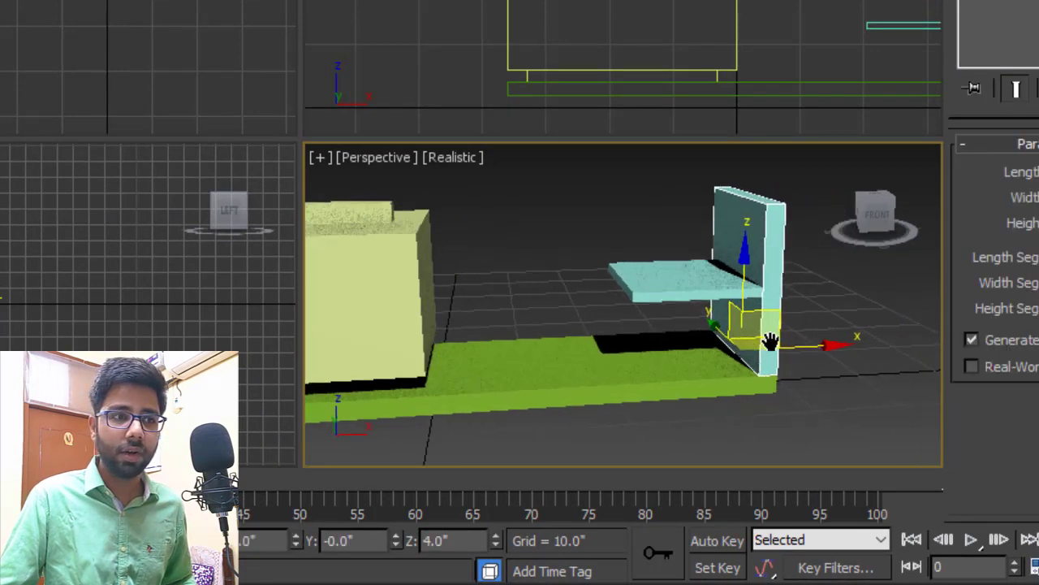
pyautogui.keyDown('shift'); pyautogui.moveTo(775, 363); pyautogui.dragTo(852, 378); pyautogui.keyUp('shift')
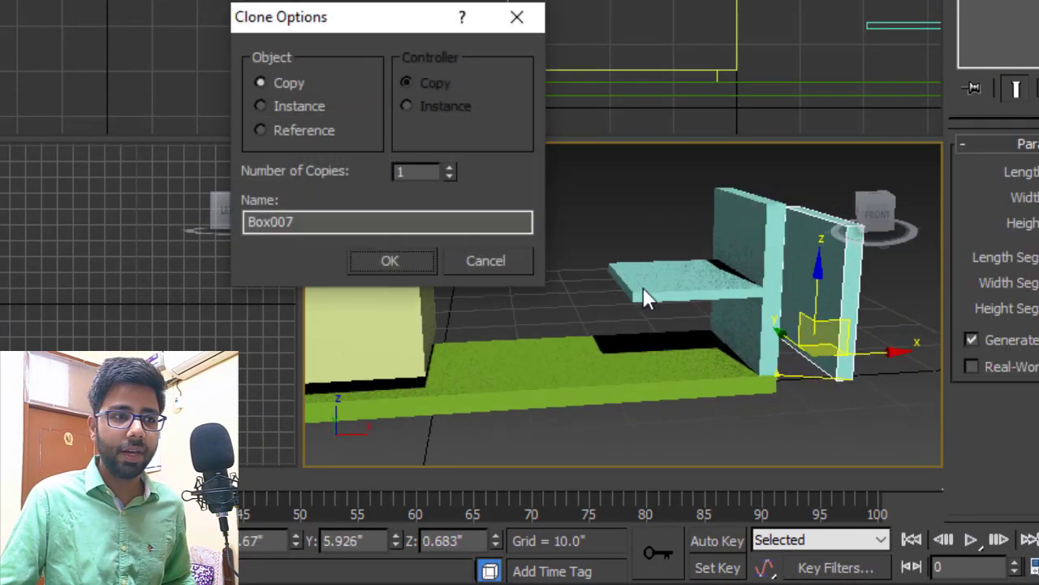
pyautogui.press('Return')
pyautogui.keyDown('alt'); pyautogui.moveTo(867, 362); pyautogui.dragTo(881, 396, button='middle'); pyautogui.keyUp('alt')
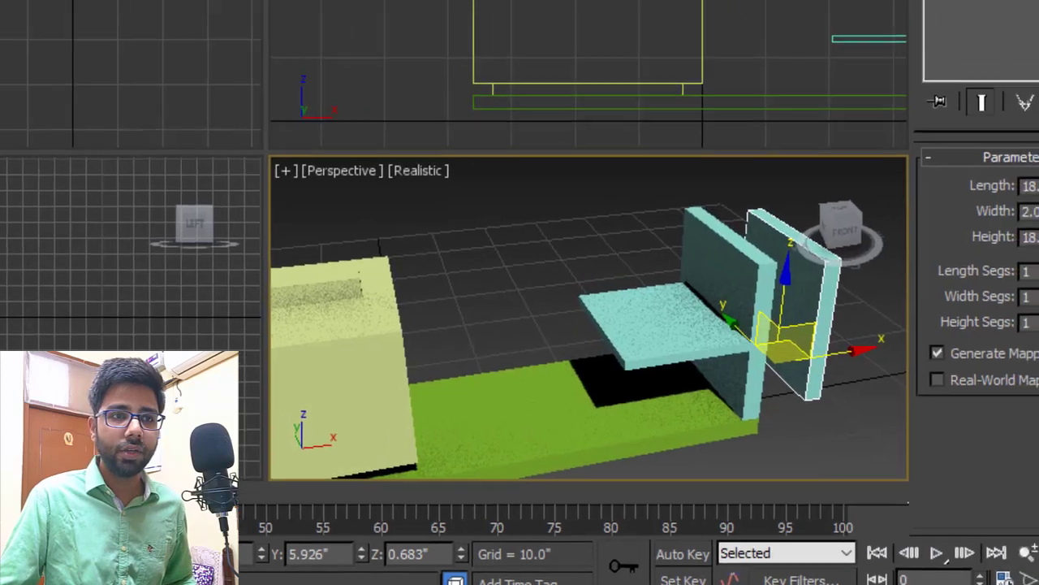
# Step: Resize the new upright copy into a thin divider with length 16" and width 1"
pyautogui.moveTo(974, 220); pyautogui.dragTo(805, 244)
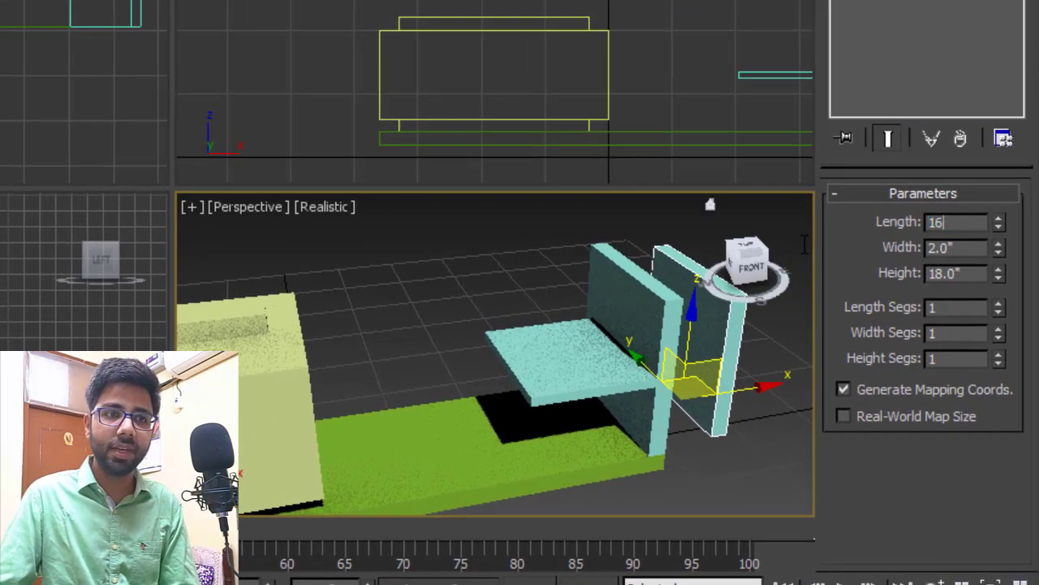
pyautogui.write('16')
pyautogui.press('Return')
pyautogui.press('Tab')
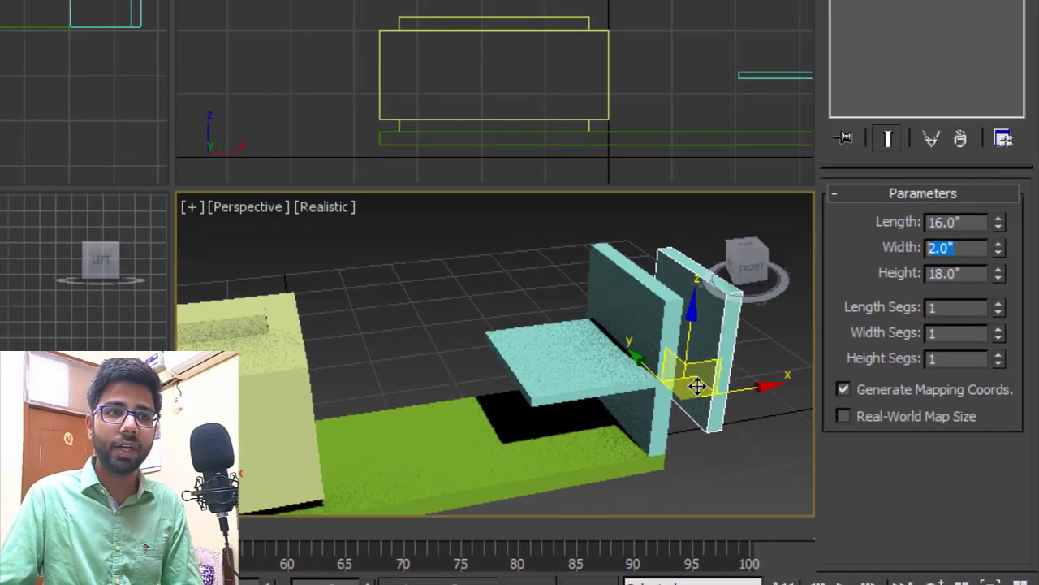
pyautogui.write('1')
pyautogui.press('Return')
# Step: Snap the bottom corner of the divider to the free end of the shelf
pyautogui.moveTo(687, 417); pyautogui.dragTo(599, 404, button='middle')
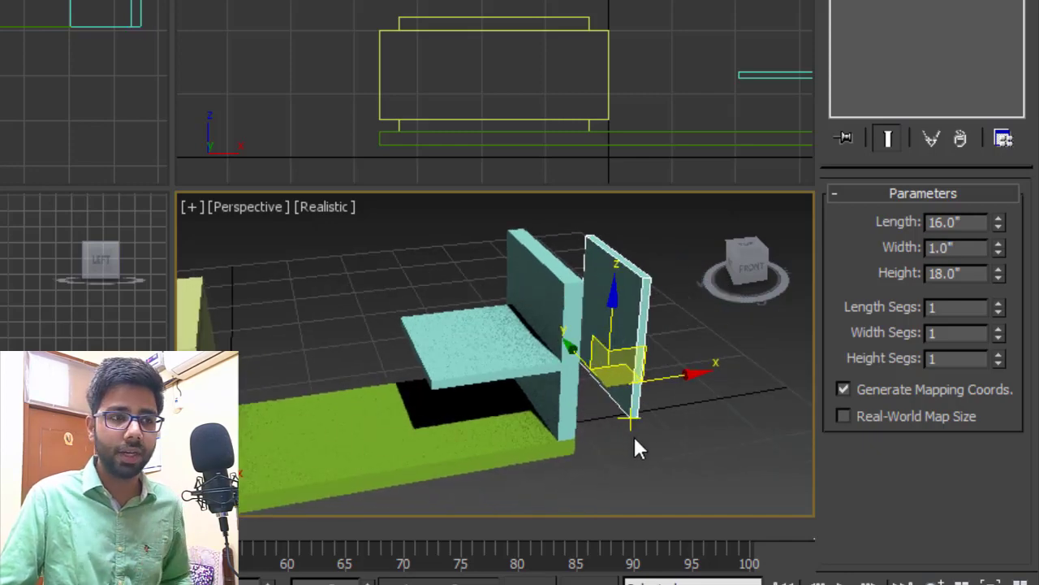
pyautogui.keyDown('alt'); pyautogui.moveTo(634, 428); pyautogui.dragTo(646, 430, button='middle'); pyautogui.keyUp('alt')
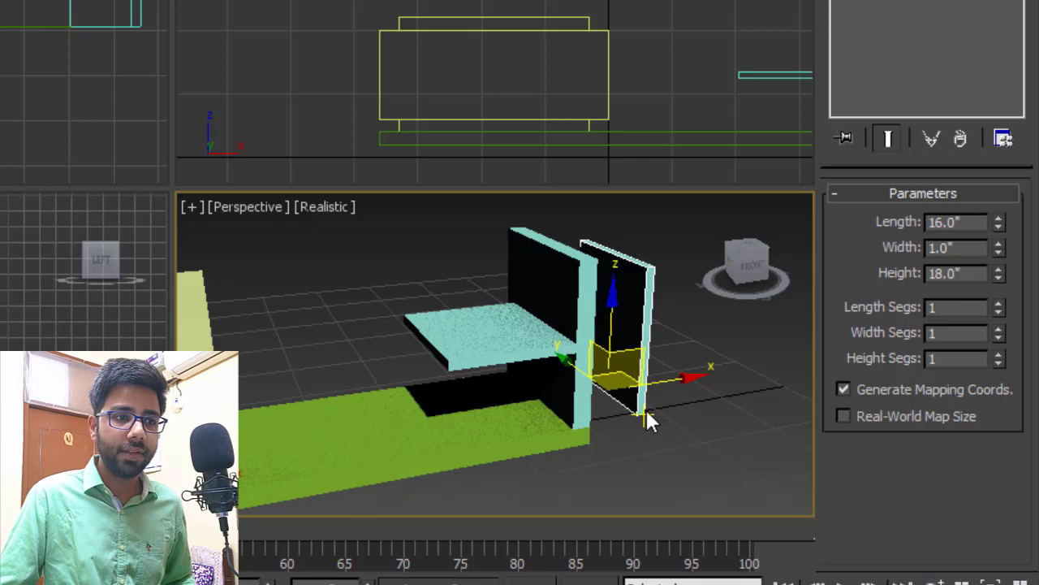
pyautogui.moveTo(645, 410); pyautogui.dragTo(446, 382)
pyautogui.moveTo(452, 388)
pyautogui.keyDown('alt'); pyautogui.mouseDown(button='middle')
pyautogui.moveTo(457, 360)
pyautogui.moveTo(447, 369)
pyautogui.mouseUp(button='middle'); pyautogui.keyUp('alt')
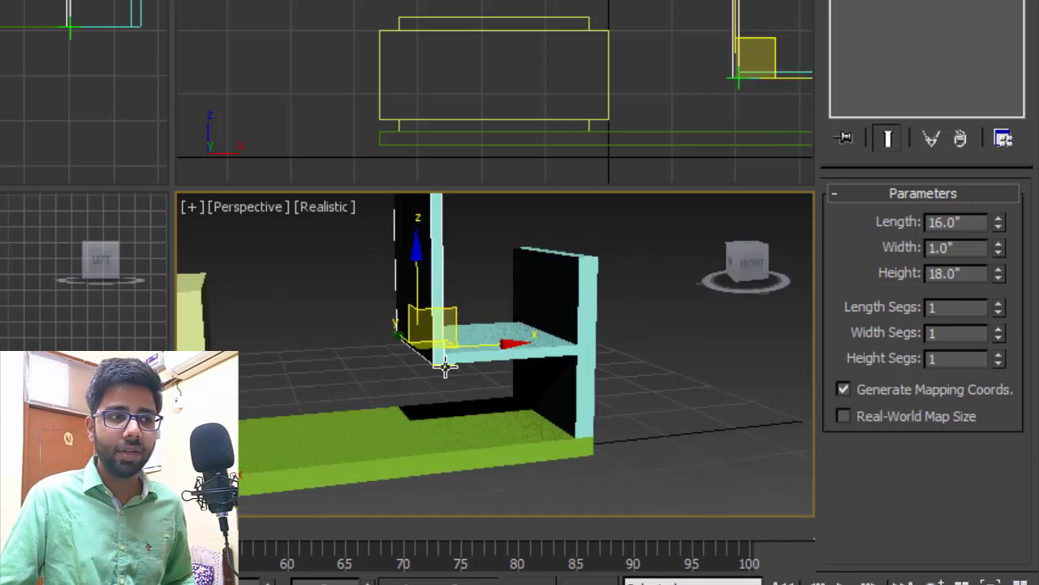
# Step: Set the divider's Z position to 4" so that it stands on the base board
pyautogui.click(577, 403)
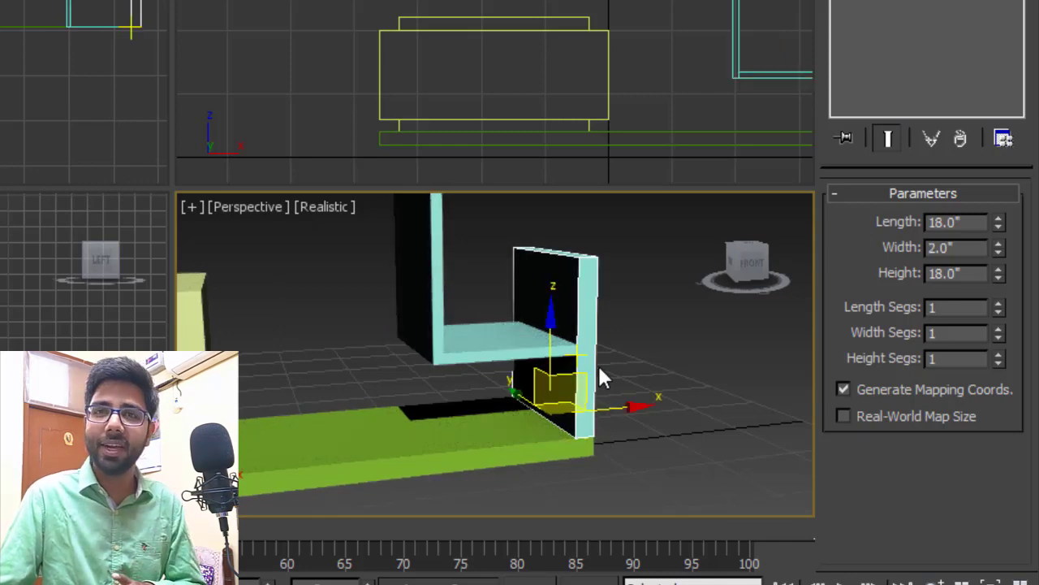
pyautogui.click(433, 269)
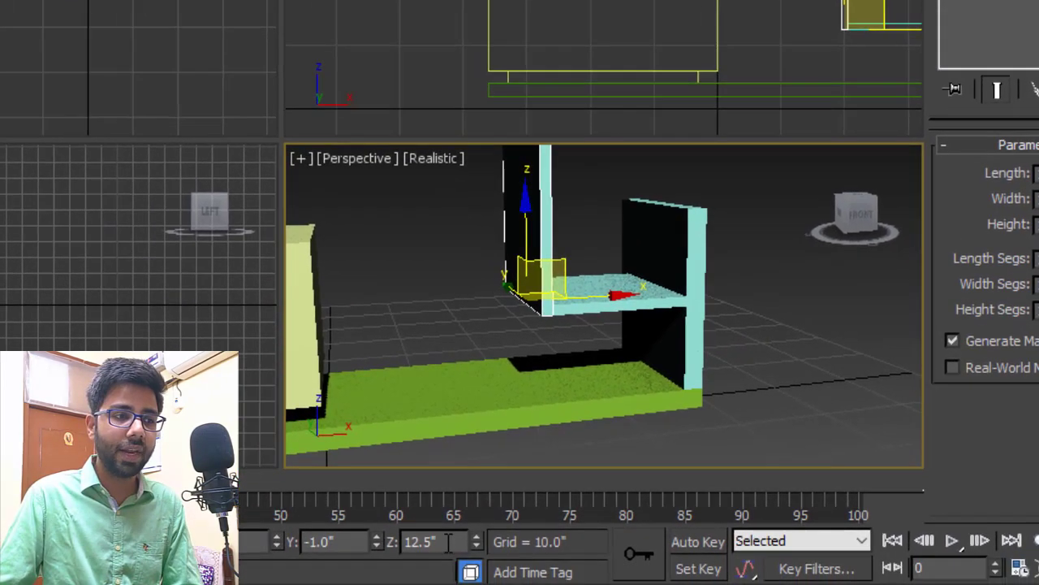
pyautogui.moveTo(443, 541); pyautogui.dragTo(309, 541)
pyautogui.write('4')
pyautogui.press('Return')
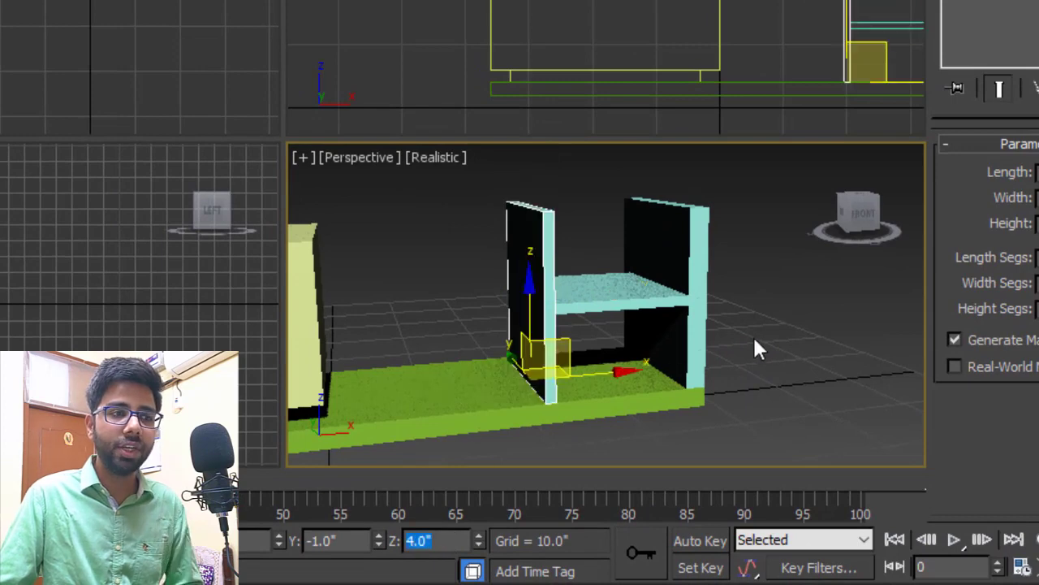
# Step: Copy the base board straight up onto the top of the end panel, at Z 22", as the cabinet top
pyautogui.click(754, 340)
pyautogui.keyDown('alt'); pyautogui.moveTo(754, 342); pyautogui.dragTo(759, 395, button='middle'); pyautogui.keyUp('alt')
pyautogui.click(771, 397)
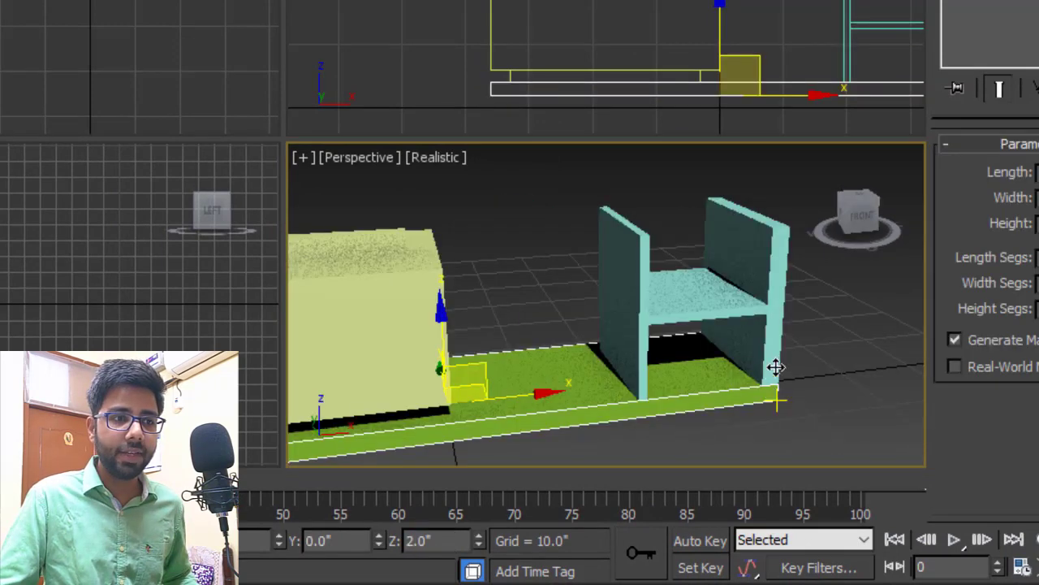
pyautogui.keyDown('shift'); pyautogui.moveTo(776, 367); pyautogui.dragTo(798, 229); pyautogui.keyUp('shift')
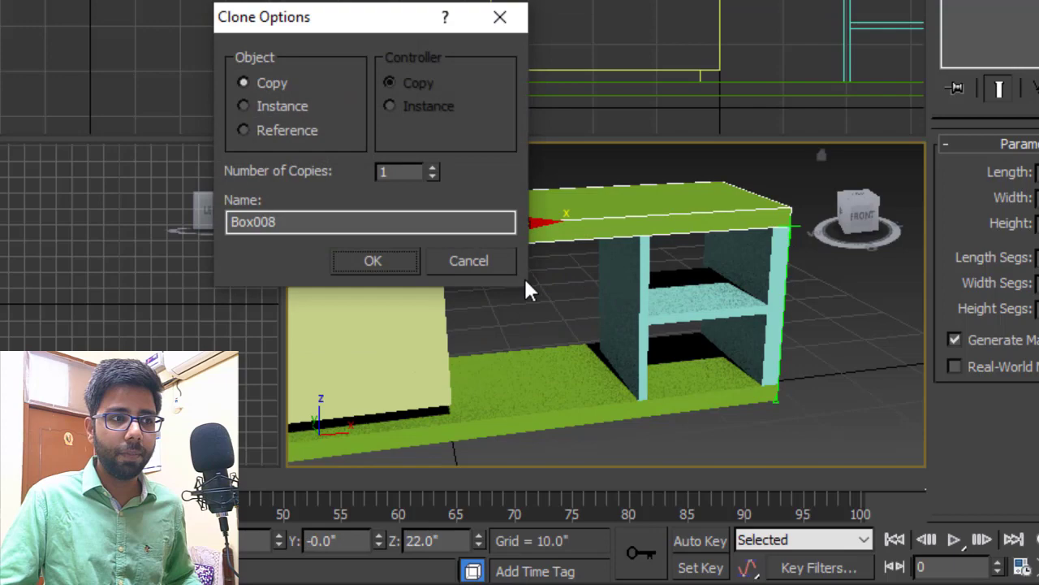
pyautogui.click(395, 260)
# Step: Draw a snapped box 34" wide and 18" high at the cabinet's rear, between the end panel and the large box
pyautogui.scroll(-5, 642, 327)
pyautogui.moveTo(583, 313)
pyautogui.keyDown('alt'); pyautogui.mouseDown(button='middle')
pyautogui.moveTo(592, 301)
pyautogui.moveTo(731, 276)
pyautogui.moveTo(758, 316)
pyautogui.moveTo(441, 309)
pyautogui.moveTo(579, 320)
pyautogui.moveTo(413, 360)
pyautogui.moveTo(525, 345)
pyautogui.mouseUp(button='middle'); pyautogui.keyUp('alt')
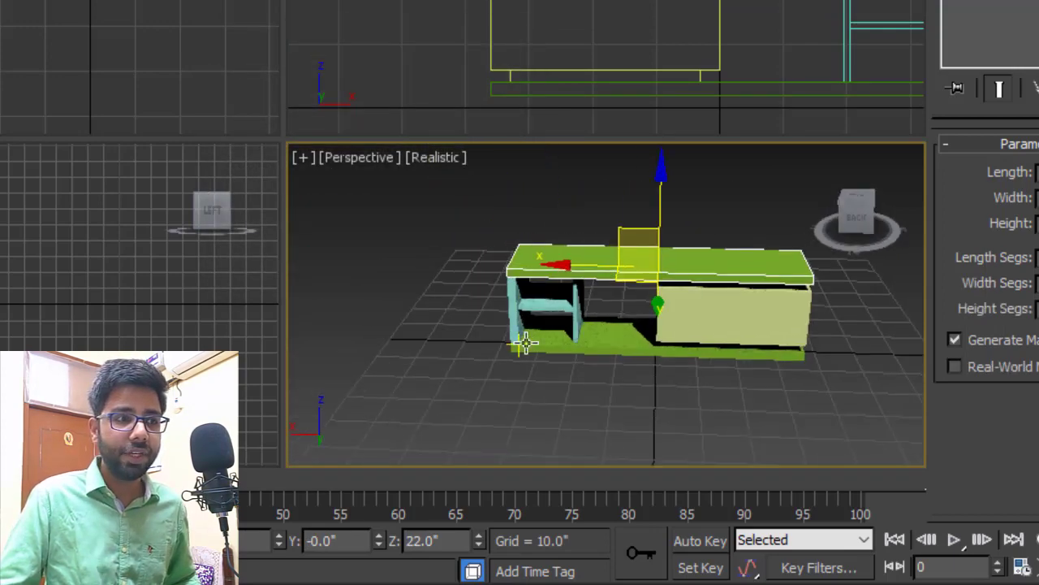
pyautogui.scroll(4, 526, 342)
pyautogui.keyDown('alt'); pyautogui.moveTo(684, 365); pyautogui.dragTo(617, 390, button='middle'); pyautogui.keyUp('alt')
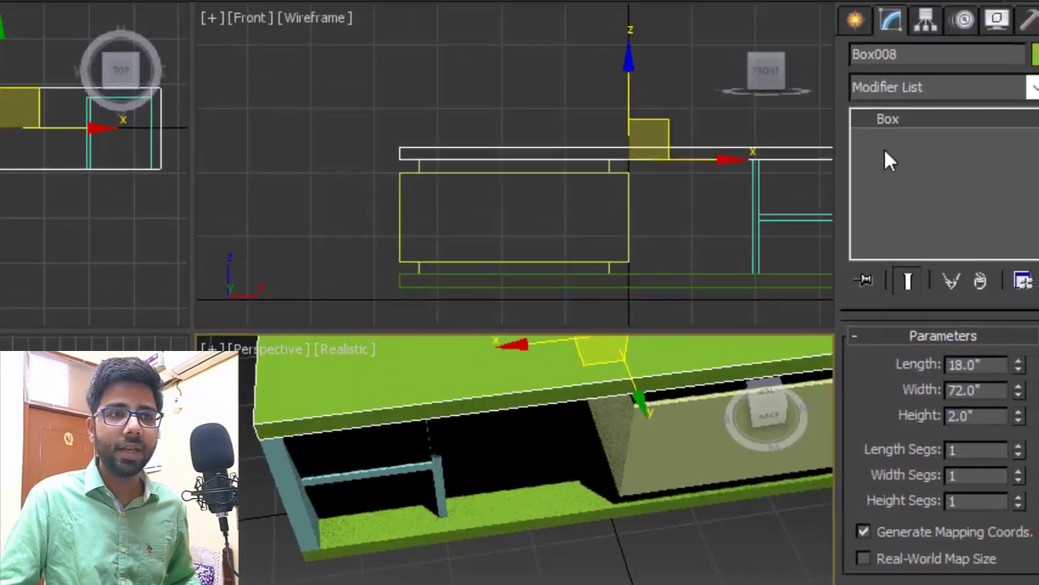
pyautogui.click(856, 20)
pyautogui.click(891, 170)
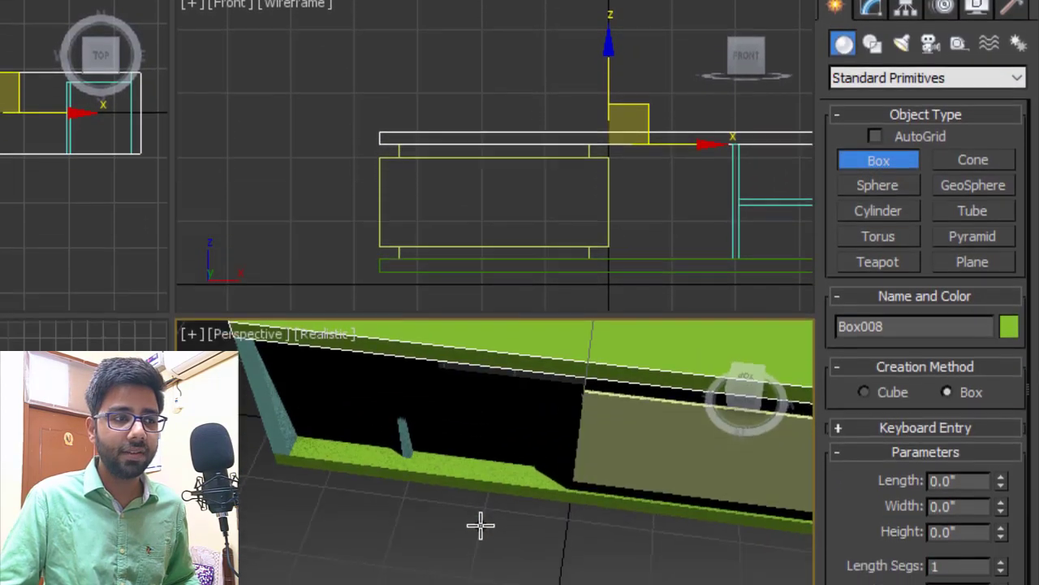
pyautogui.scroll(3, 418, 479)
pyautogui.moveTo(417, 479); pyautogui.dragTo(459, 537, button='middle')
pyautogui.moveTo(269, 527); pyautogui.dragTo(449, 522)
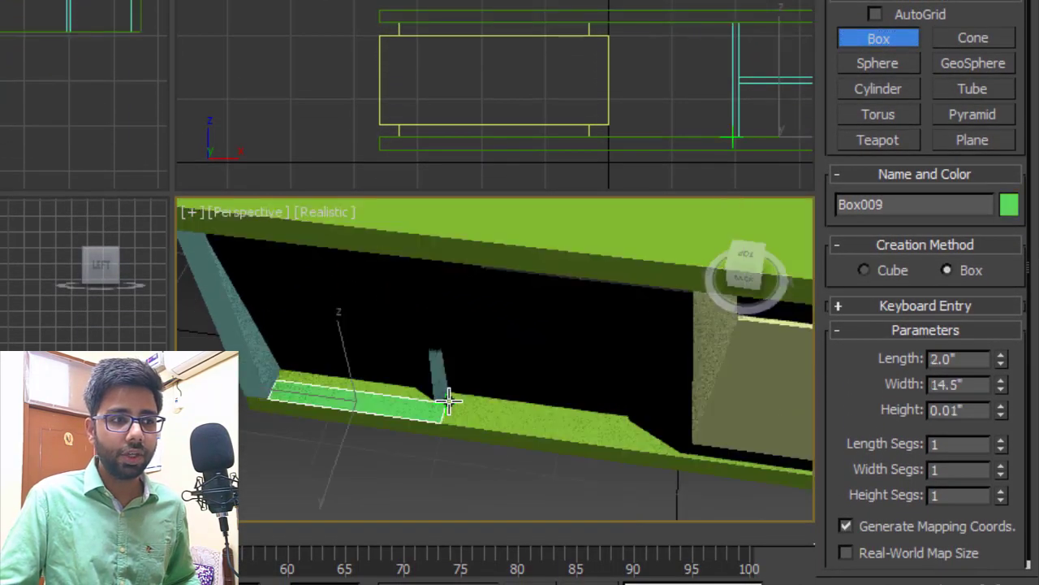
pyautogui.moveTo(449, 400); pyautogui.dragTo(703, 292)
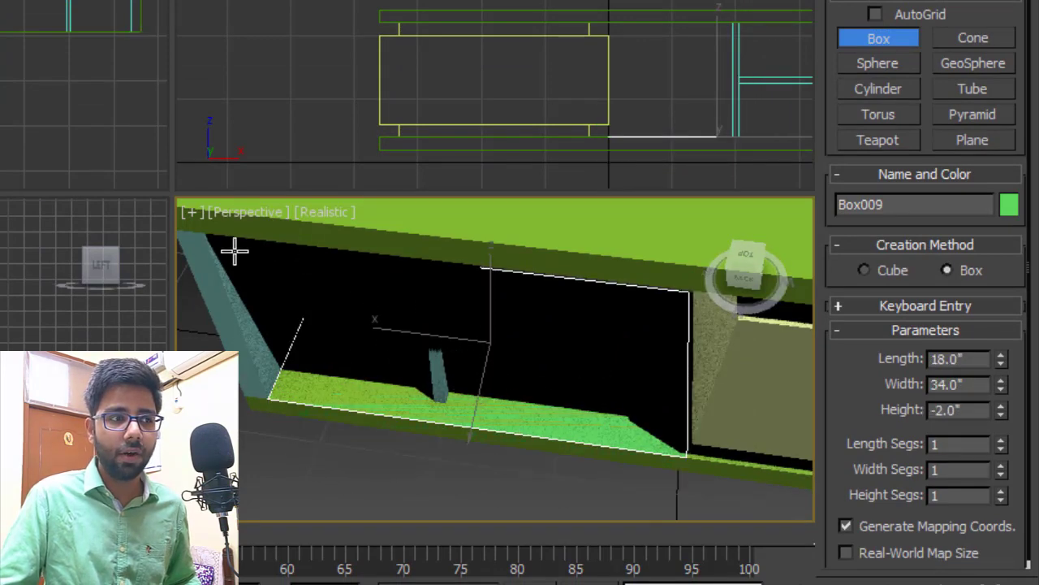
pyautogui.click(213, 232)
# Step: Reduce the new rear box to a back panel with length 2", finish box creation and deselect it
pyautogui.keyDown('alt'); pyautogui.moveTo(367, 333); pyautogui.dragTo(798, 325, button='middle'); pyautogui.keyUp('alt')
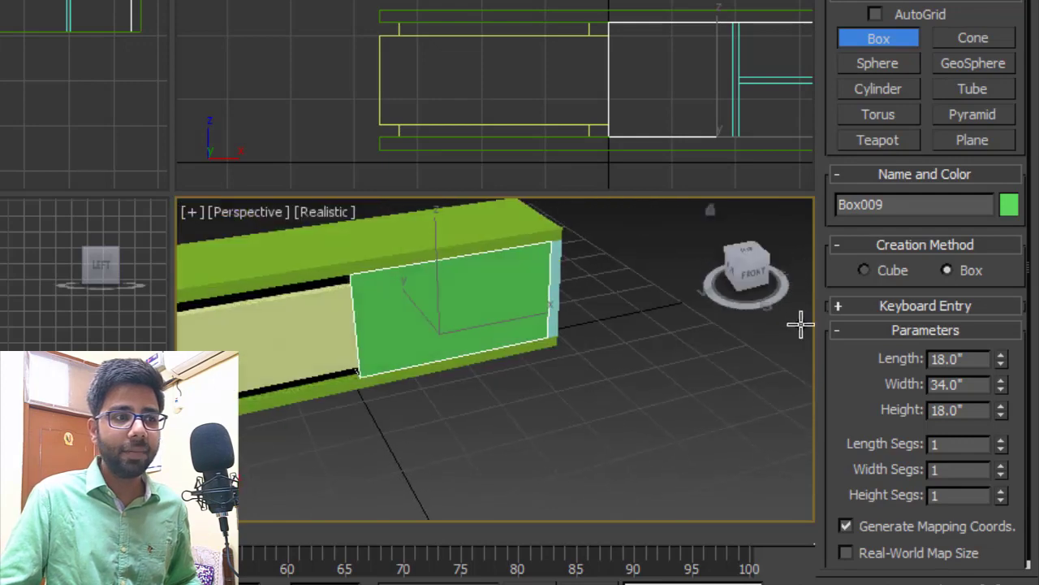
pyautogui.moveTo(421, 350); pyautogui.dragTo(617, 377, button='middle')
pyautogui.scroll(5, 585, 397)
pyautogui.scroll(-3, 617, 377)
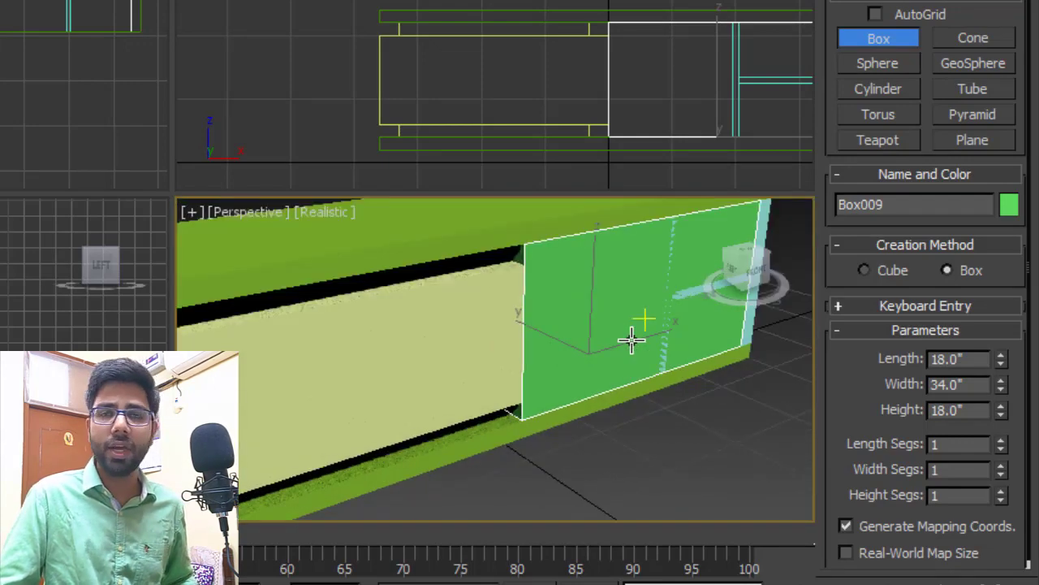
pyautogui.moveTo(631, 341); pyautogui.dragTo(561, 367, button='middle')
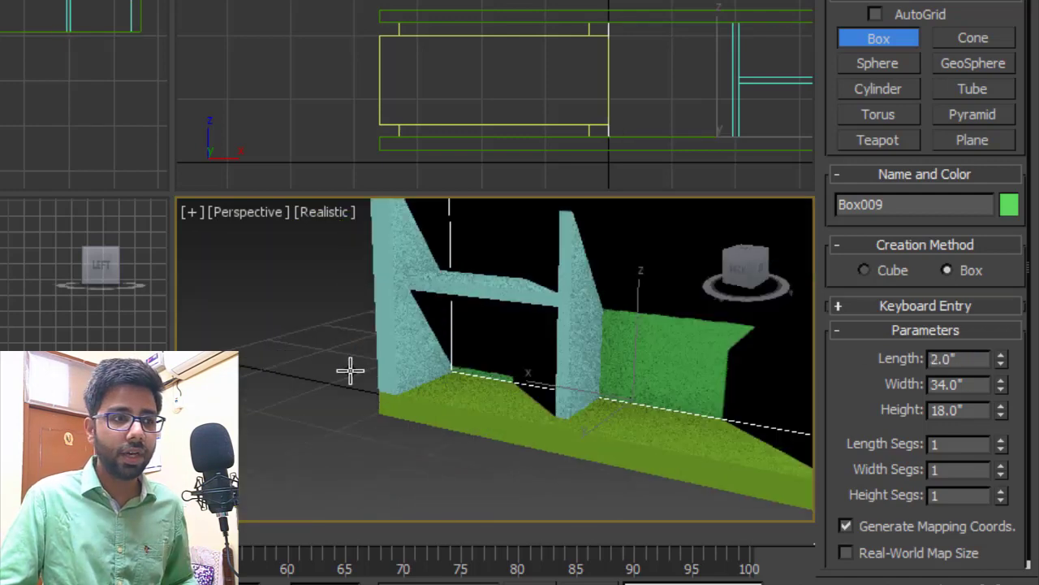
pyautogui.moveTo(410, 379); pyautogui.dragTo(399, 397, button='middle')
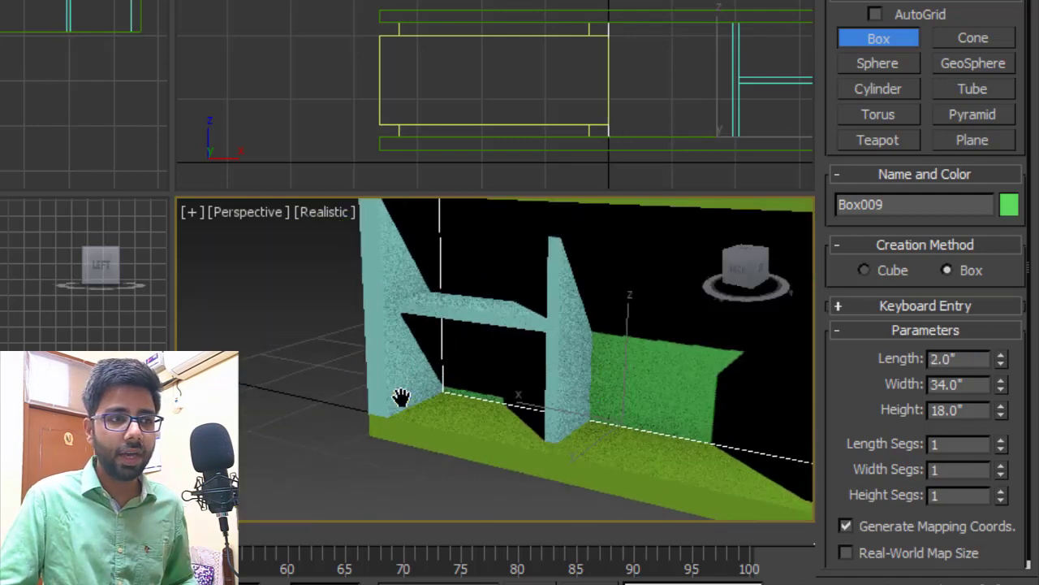
pyautogui.press('w')
pyautogui.scroll(-5, 451, 390)
pyautogui.keyDown('alt'); pyautogui.moveTo(408, 474); pyautogui.dragTo(741, 419, button='middle'); pyautogui.keyUp('alt')
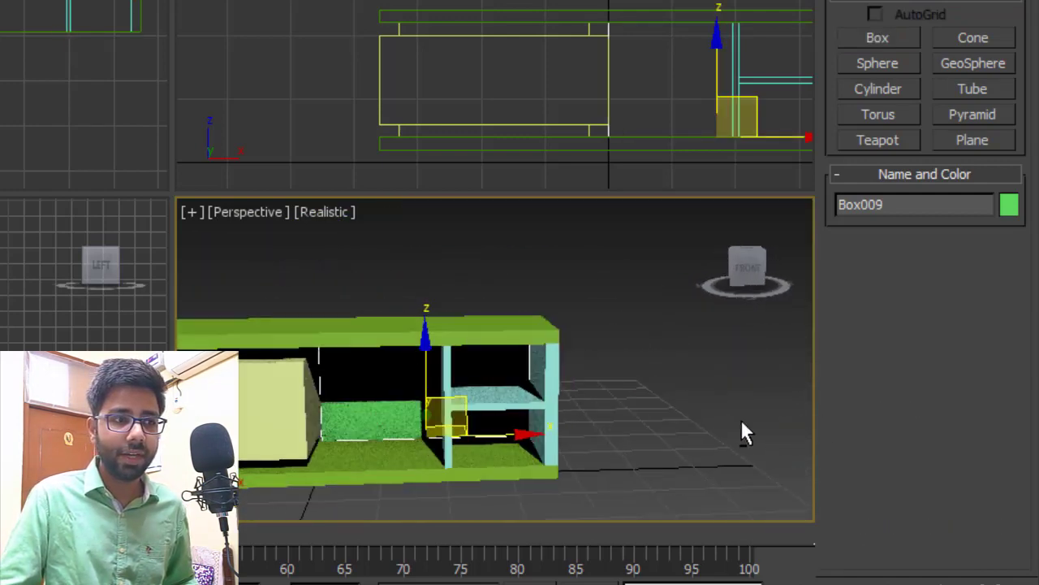
pyautogui.moveTo(481, 424); pyautogui.dragTo(663, 371, button='middle')
pyautogui.scroll(6, 607, 415)
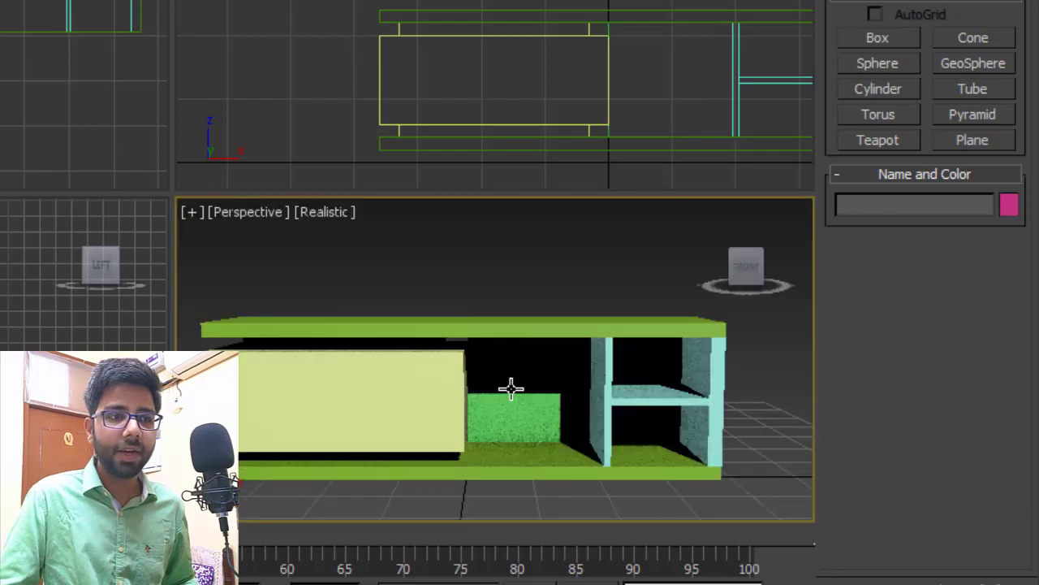
# Step: Draw a new upright box behind the cabinet, about 6.4" long, 50.5" wide and 40" high
pyautogui.scroll(-5, 511, 389)
pyautogui.keyDown('alt'); pyautogui.moveTo(491, 420); pyautogui.dragTo(398, 444, button='middle'); pyautogui.keyUp('alt')
pyautogui.scroll(3, 432, 397)
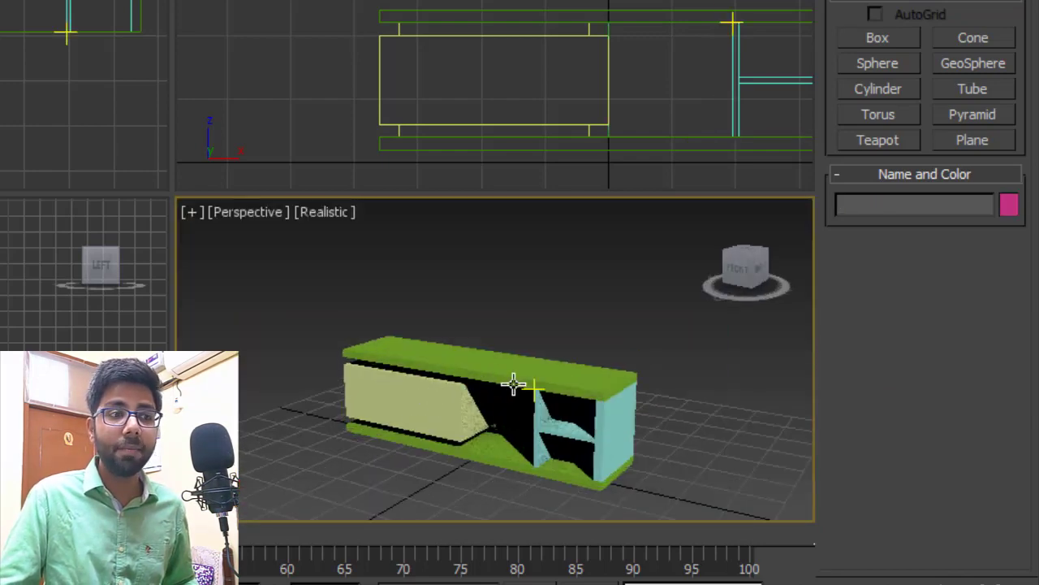
pyautogui.moveTo(514, 379); pyautogui.dragTo(496, 416, button='middle')
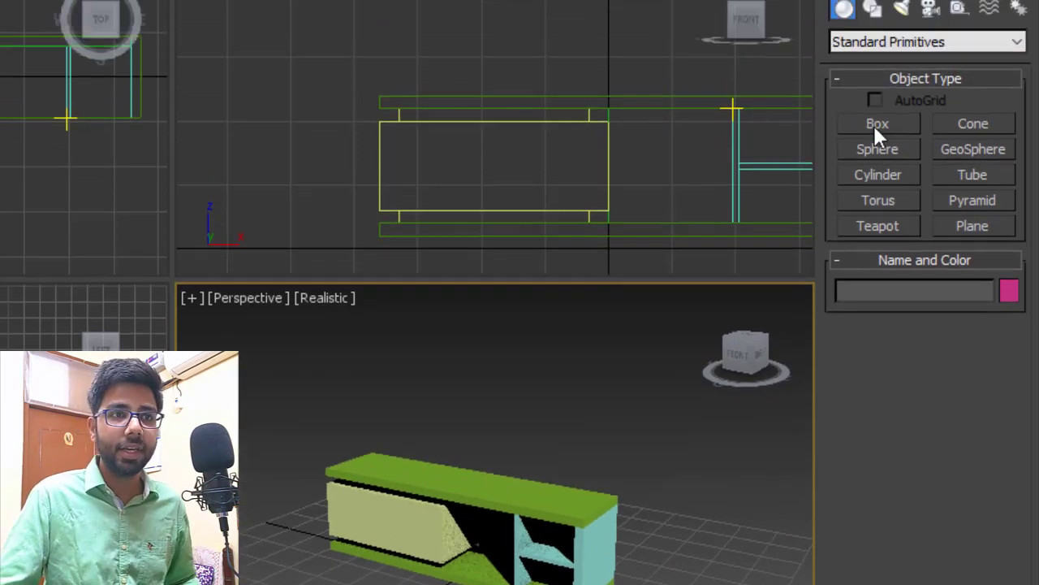
pyautogui.click(875, 39)
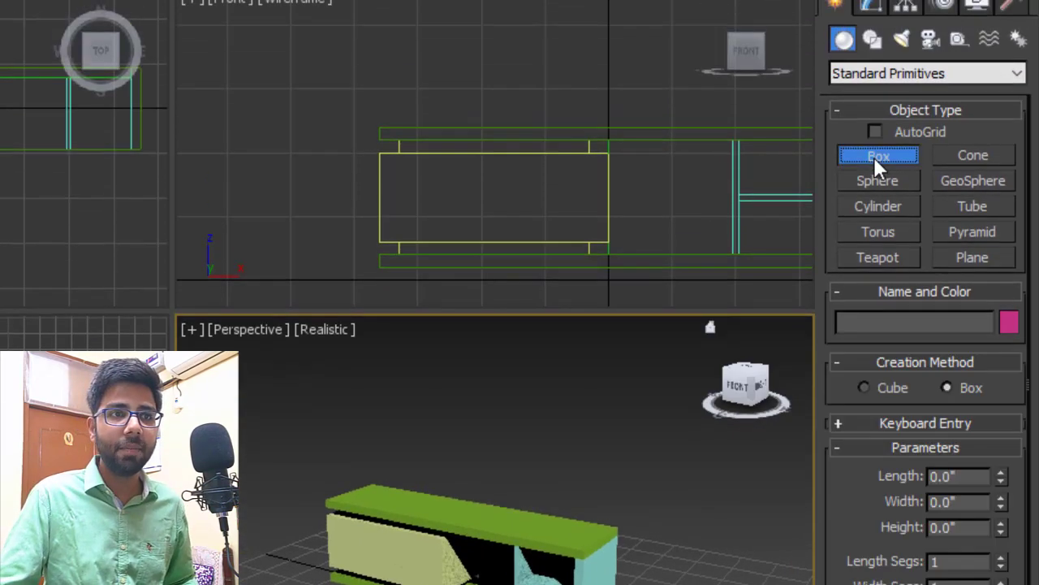
pyautogui.moveTo(696, 455); pyautogui.dragTo(609, 411, button='middle')
pyautogui.keyDown('alt'); pyautogui.moveTo(515, 482); pyautogui.dragTo(571, 466, button='middle'); pyautogui.keyUp('alt')
pyautogui.moveTo(496, 290); pyautogui.dragTo(655, 338)
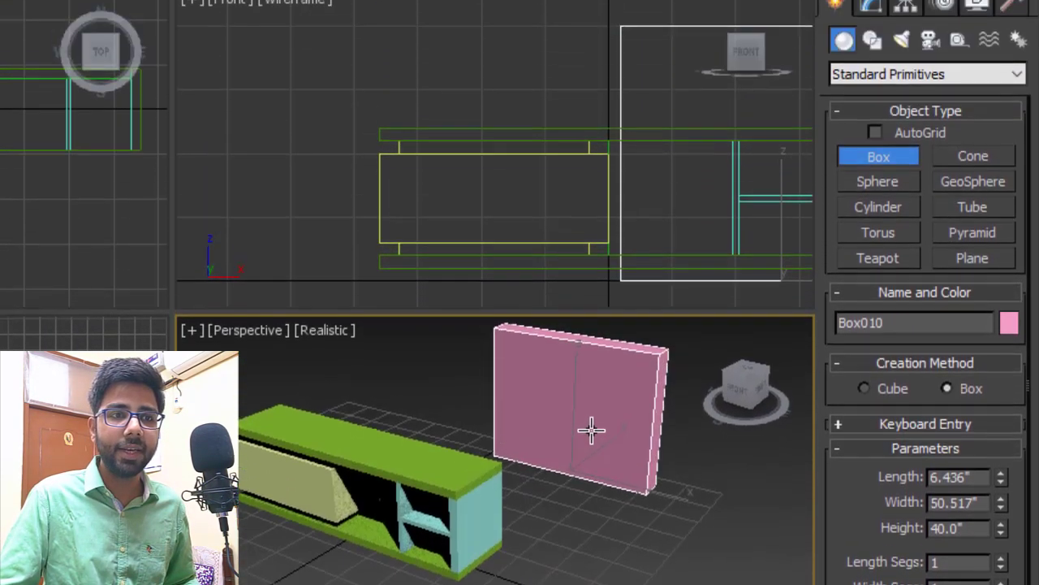
# Step: Resize the new box to length 4", width 48" and height 48", with 4 height segments
pyautogui.click(868, 55)
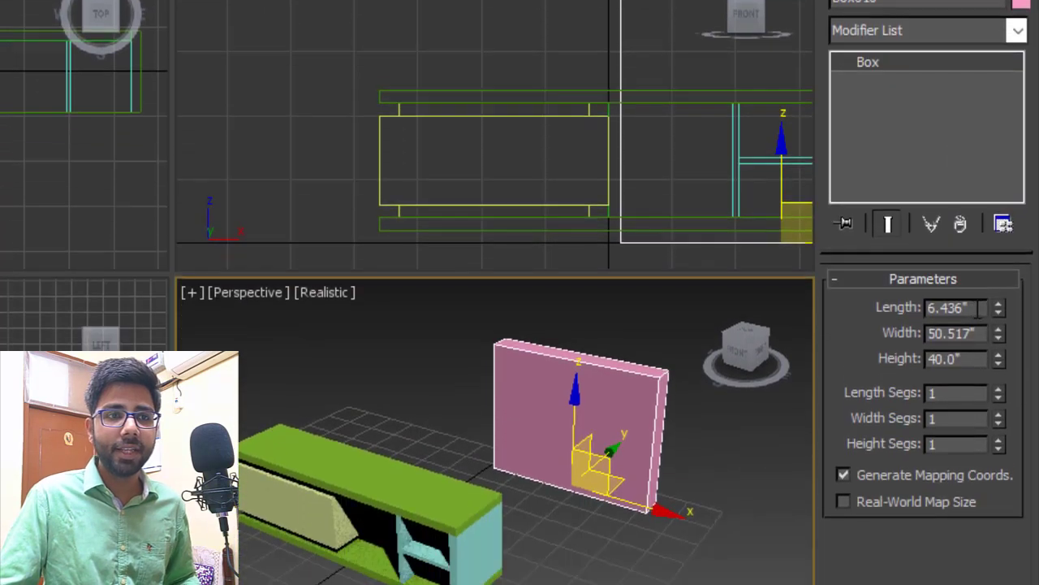
pyautogui.moveTo(981, 400); pyautogui.dragTo(818, 400)
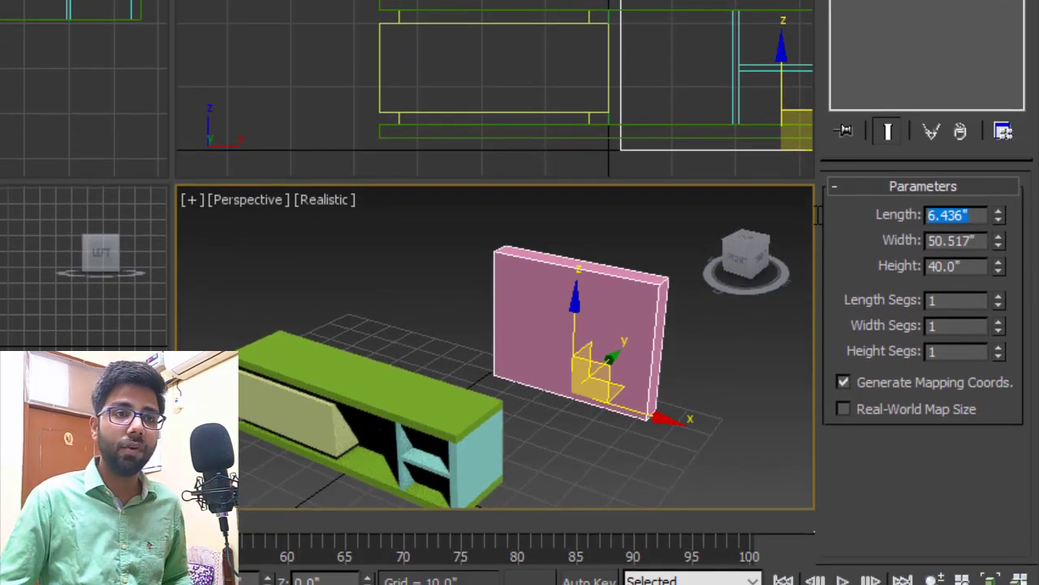
pyautogui.write('4')
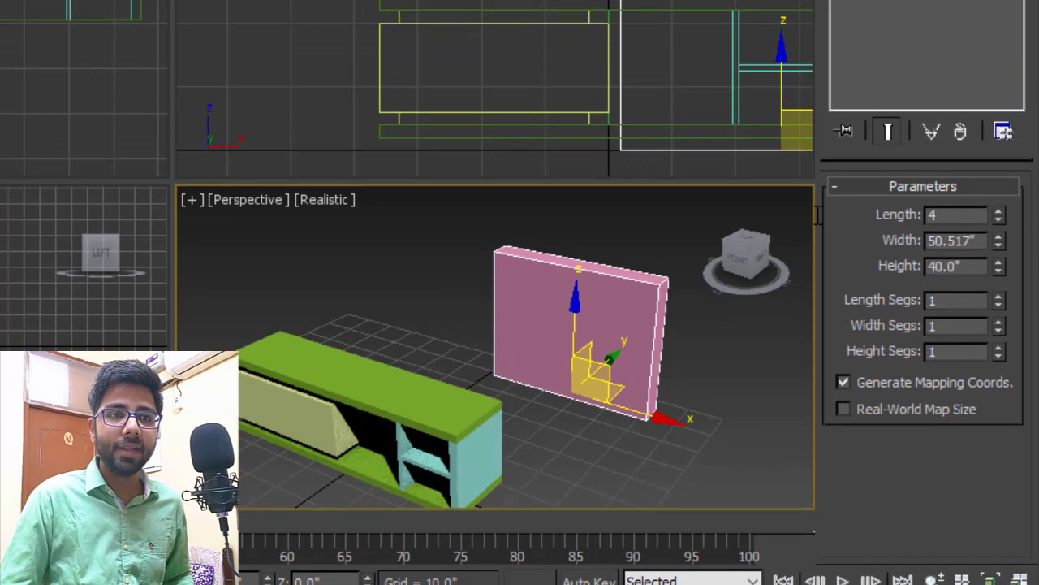
pyautogui.press('Tab')
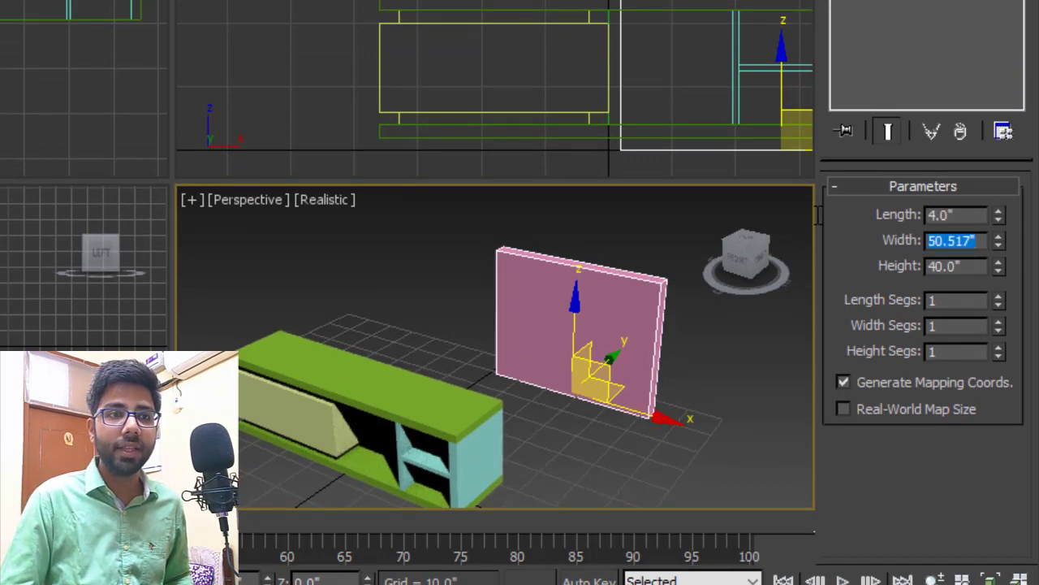
pyautogui.write('48')
pyautogui.press('Tab')
pyautogui.write('4')
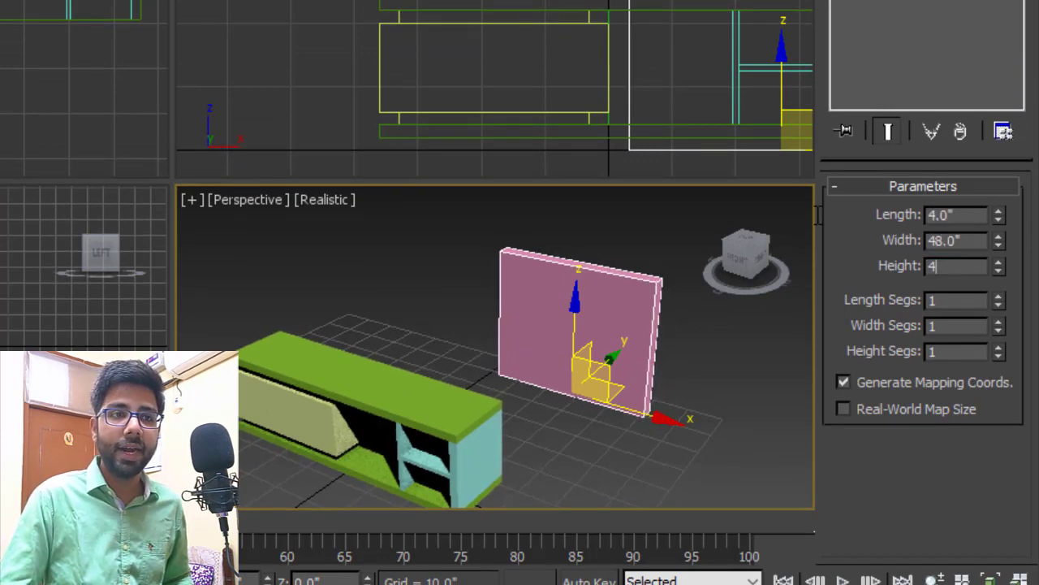
pyautogui.write('8')
pyautogui.press('Tab')
# Step: Convert the 48" panel to an Editable Poly
pyautogui.scroll(2, 495, 348)
pyautogui.keyDown('alt'); pyautogui.moveTo(503, 357); pyautogui.dragTo(495, 329, button='middle'); pyautogui.keyUp('alt')
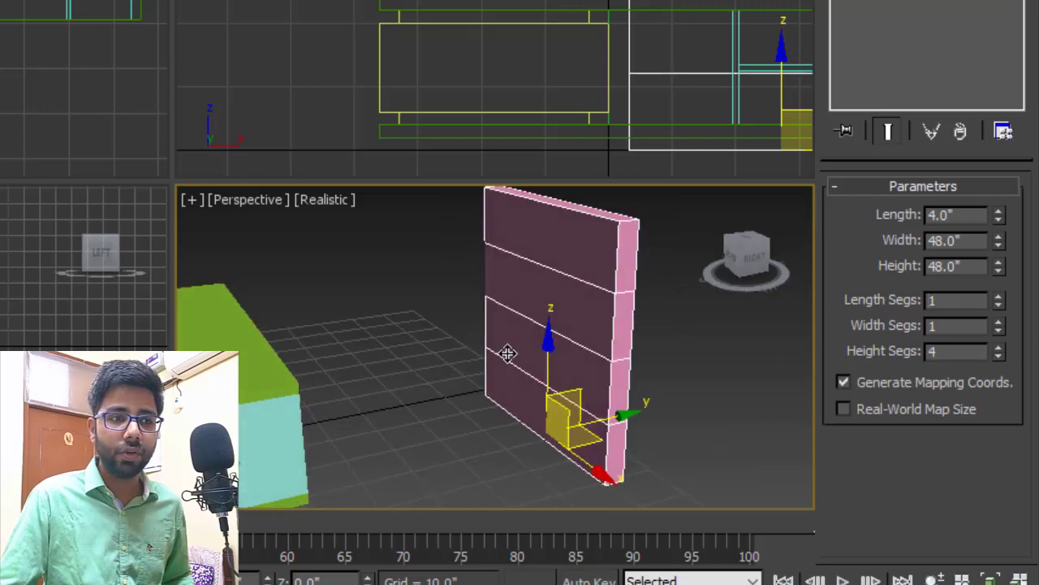
pyautogui.keyDown('alt'); pyautogui.moveTo(508, 353); pyautogui.dragTo(535, 358, button='middle'); pyautogui.keyUp('alt')
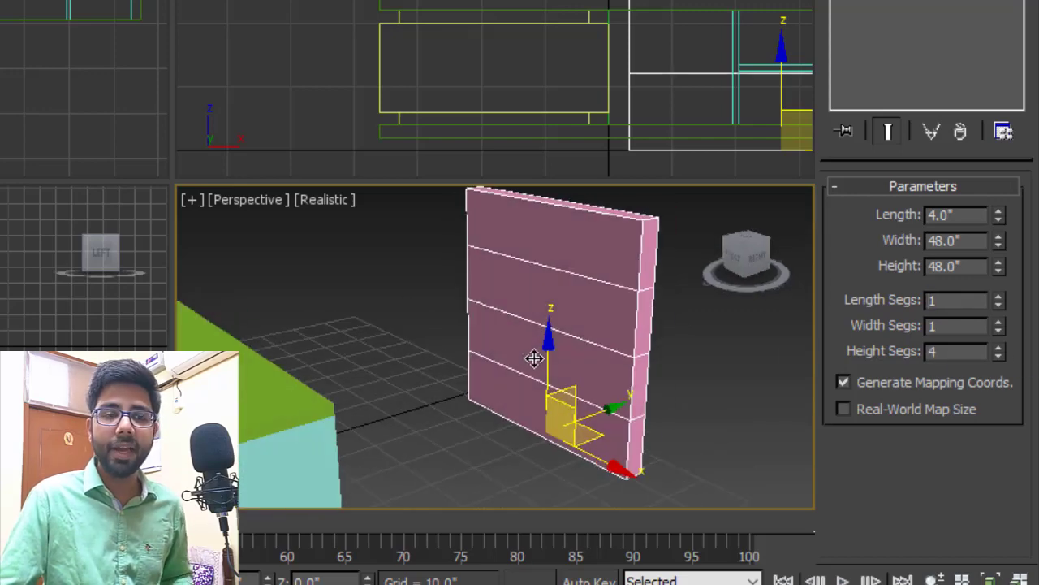
pyautogui.rightClick(578, 275)
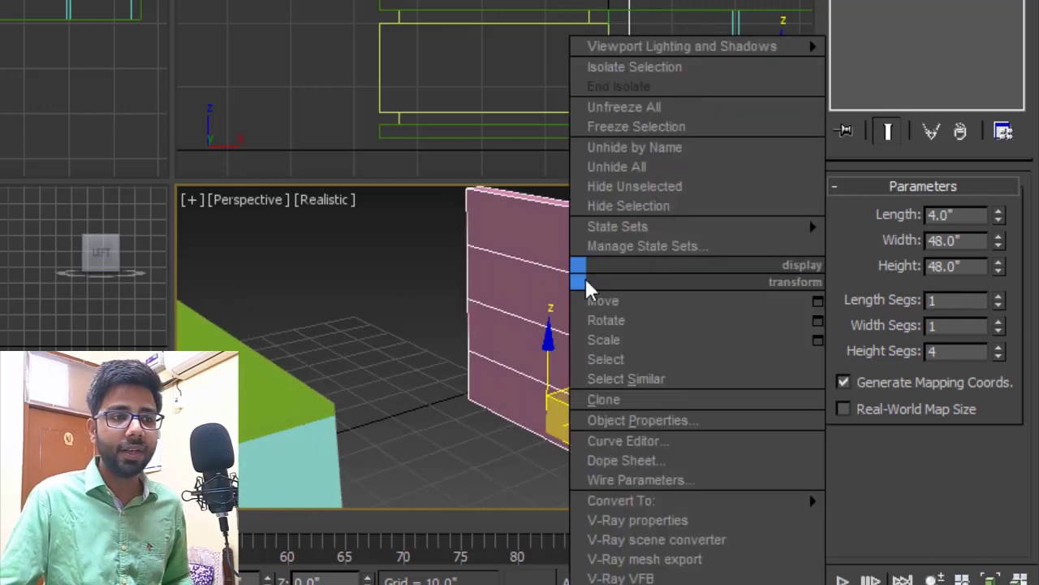
pyautogui.moveTo(810, 501)
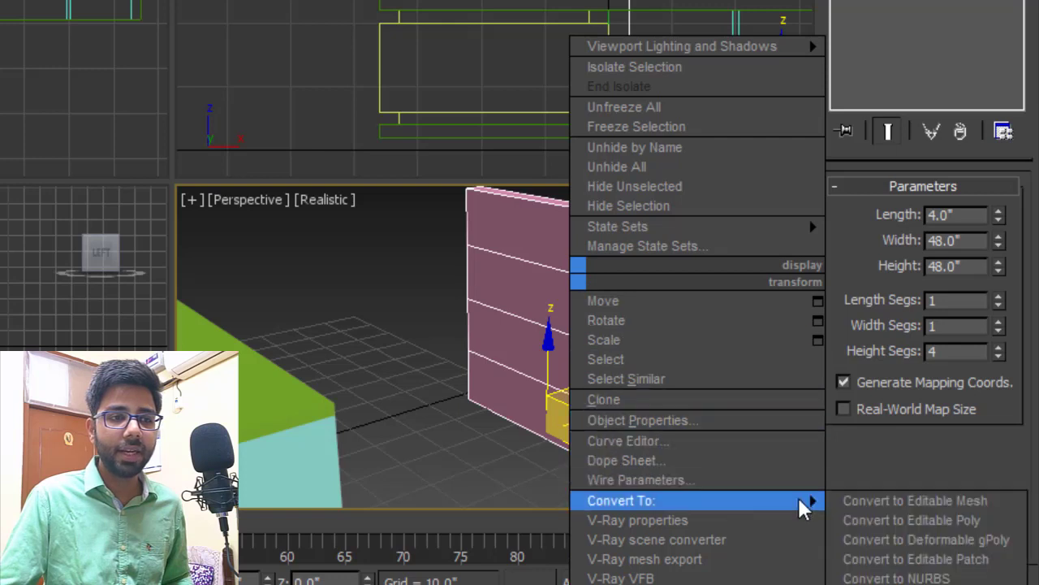
pyautogui.click(894, 520)
# Step: Select the panel's three horizontal dividing edges as complete loops around all its sides
pyautogui.moveTo(519, 322)
pyautogui.keyDown('alt'); pyautogui.mouseDown(button='middle')
pyautogui.moveTo(501, 298)
pyautogui.moveTo(526, 316)
pyautogui.mouseUp(button='middle'); pyautogui.keyUp('alt')
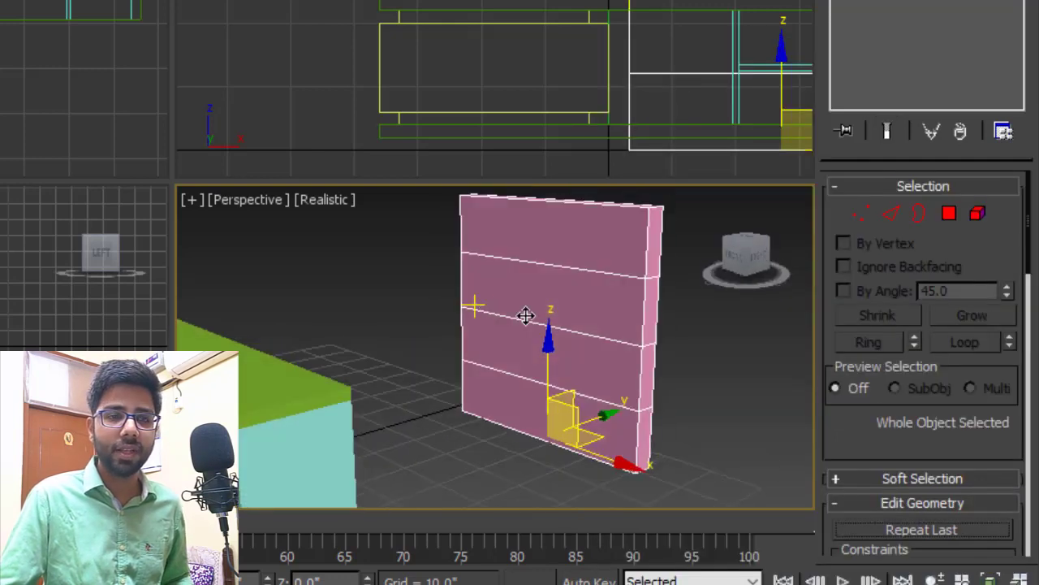
pyautogui.scroll(3, 561, 325)
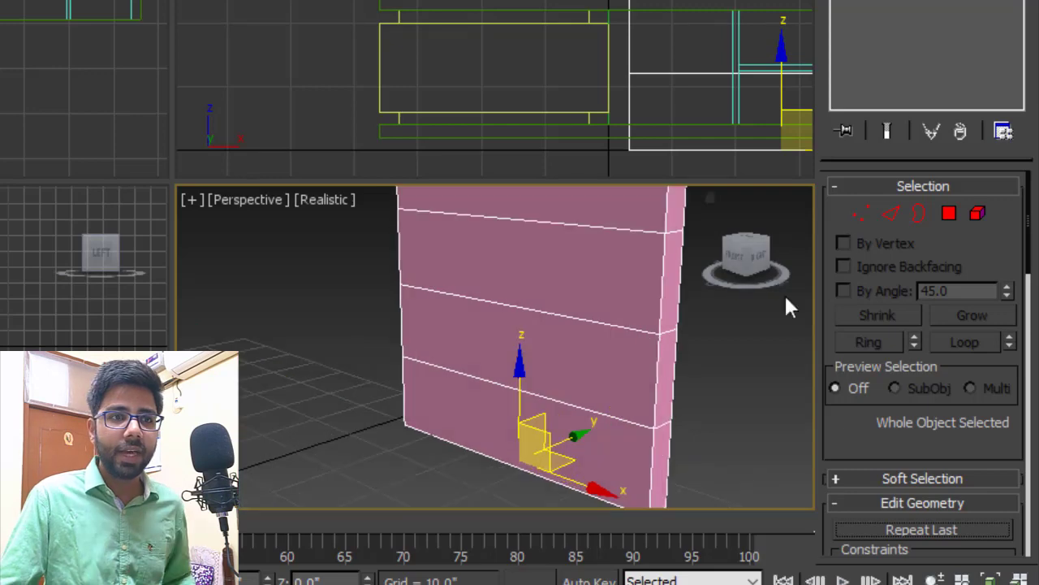
pyautogui.click(893, 217)
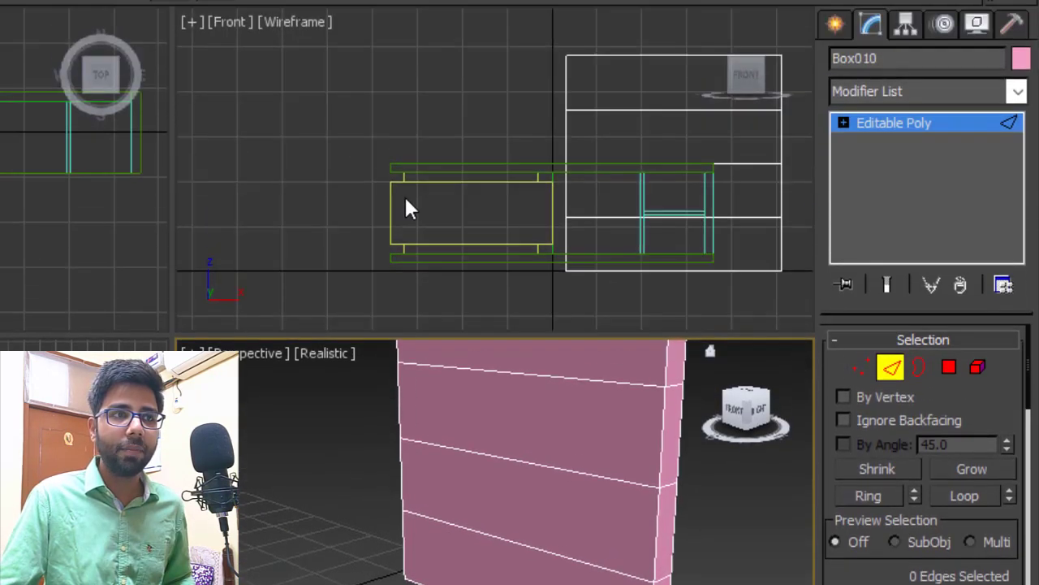
pyautogui.scroll(-4, 404, 198)
pyautogui.scroll(4, 520, 210)
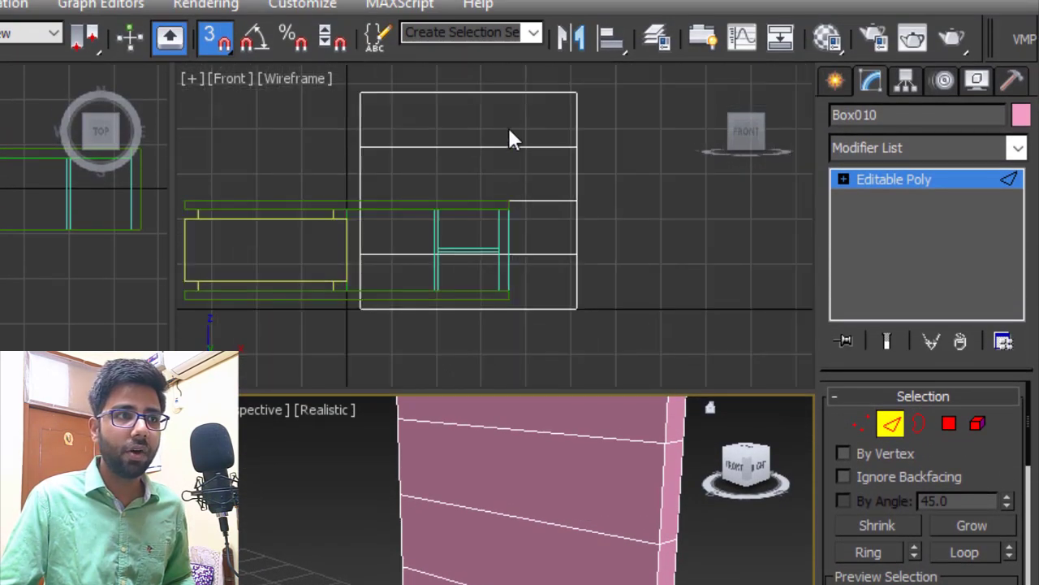
pyautogui.moveTo(506, 62); pyautogui.dragTo(521, 161)
pyautogui.moveTo(524, 270); pyautogui.dragTo(525, 271)
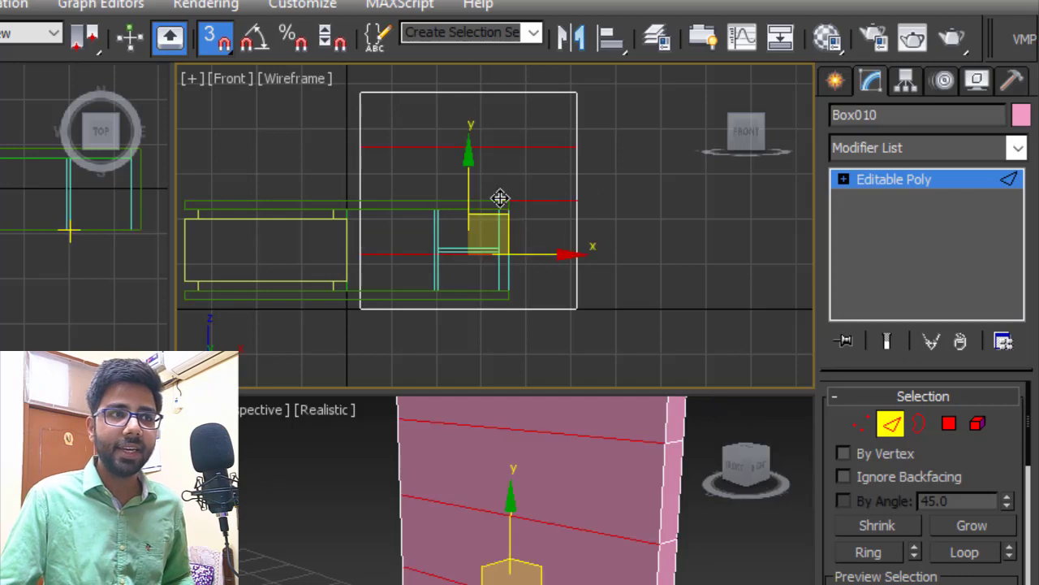
pyautogui.click(500, 199)
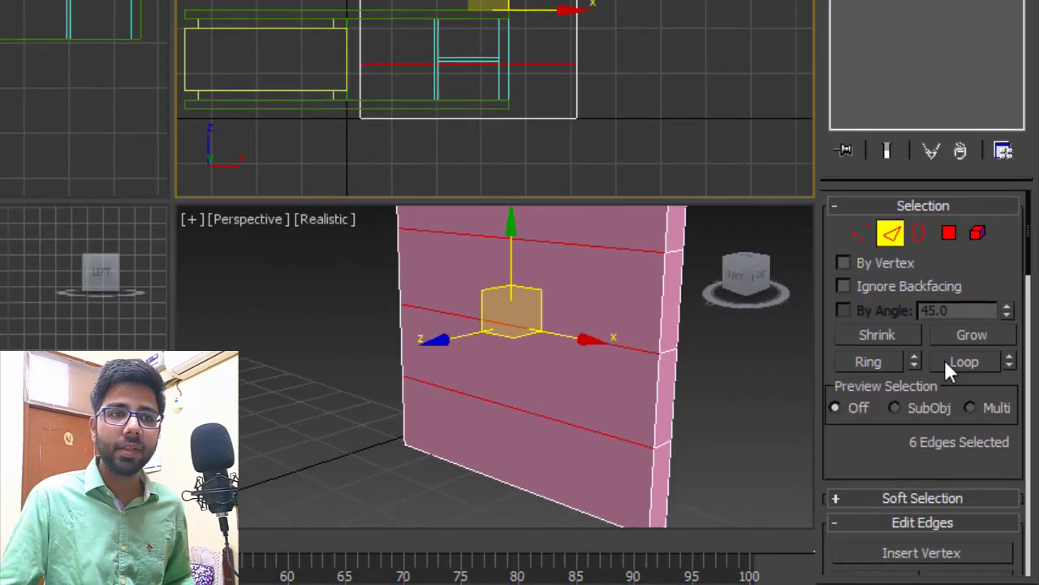
pyautogui.click(963, 361)
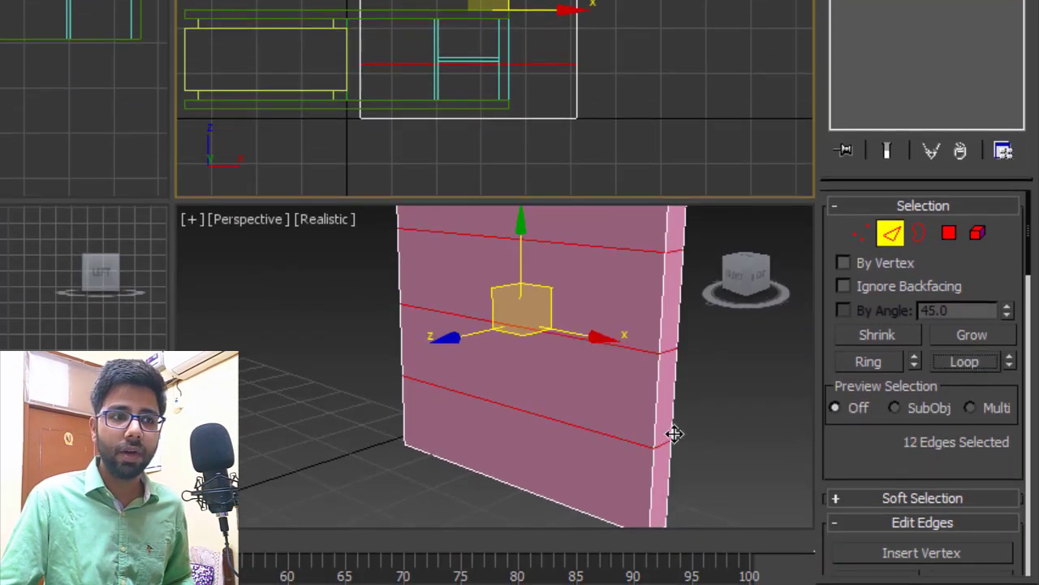
# Step: Chamfer the three selected edge loops by 0.5" with 1 segment
pyautogui.keyDown('alt'); pyautogui.moveTo(674, 434); pyautogui.dragTo(615, 425, button='middle'); pyautogui.keyUp('alt')
pyautogui.keyDown('alt'); pyautogui.moveTo(649, 480); pyautogui.dragTo(647, 293, button='middle'); pyautogui.keyUp('alt')
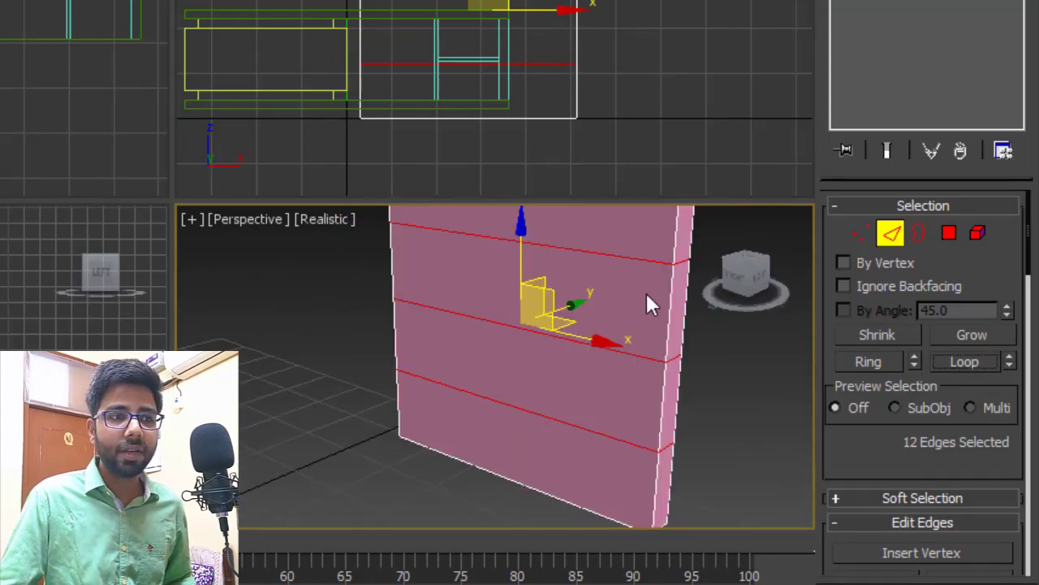
pyautogui.rightClick(646, 293)
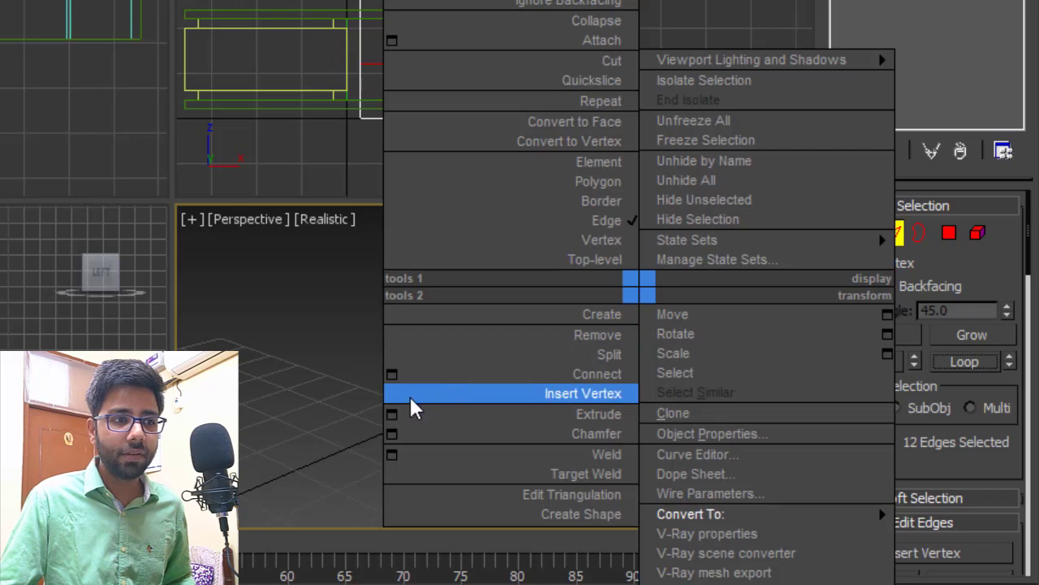
pyautogui.click(393, 435)
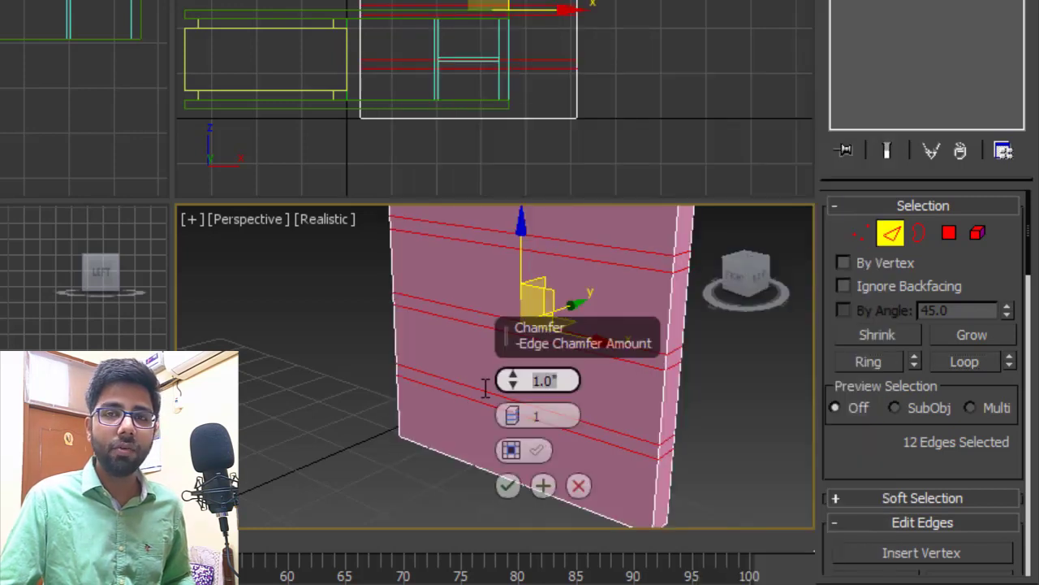
pyautogui.write('0.')
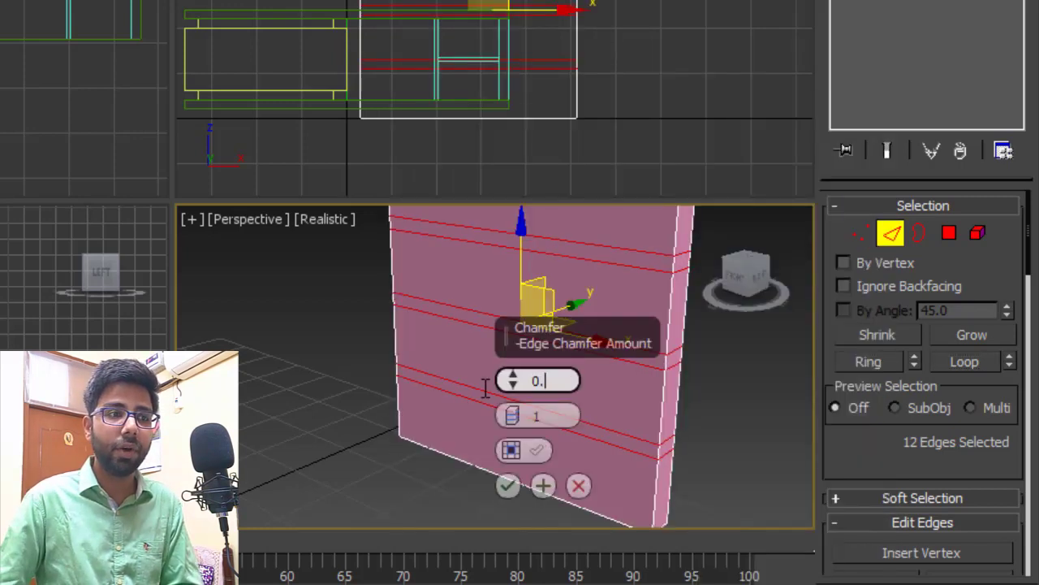
pyautogui.write('5')
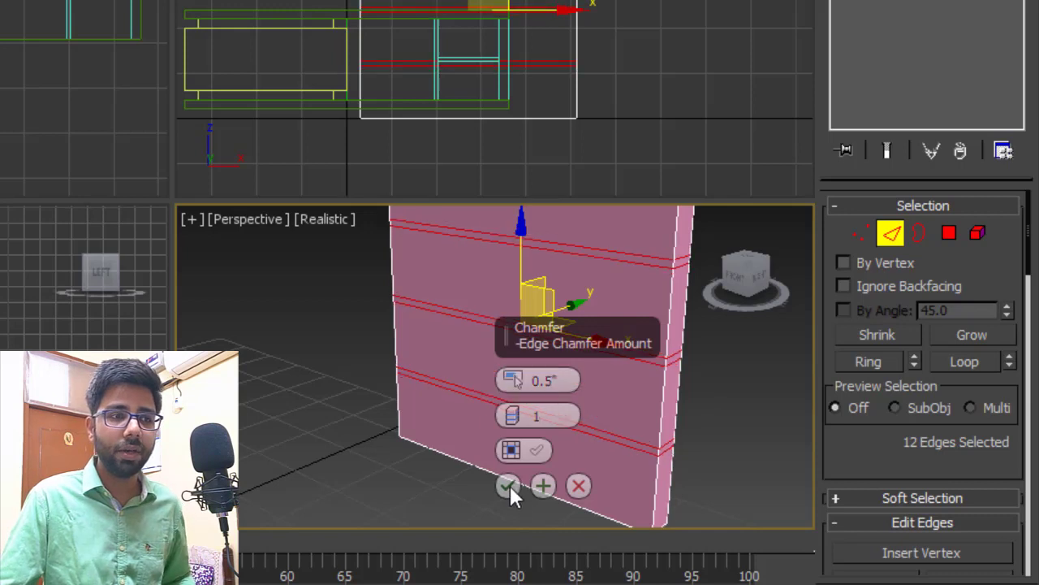
pyautogui.click(507, 486)
# Step: Select only the polygons of the three thin horizontal strips around the panel, using window selection
pyautogui.keyDown('alt'); pyautogui.moveTo(576, 404); pyautogui.dragTo(570, 376, button='middle'); pyautogui.keyUp('alt')
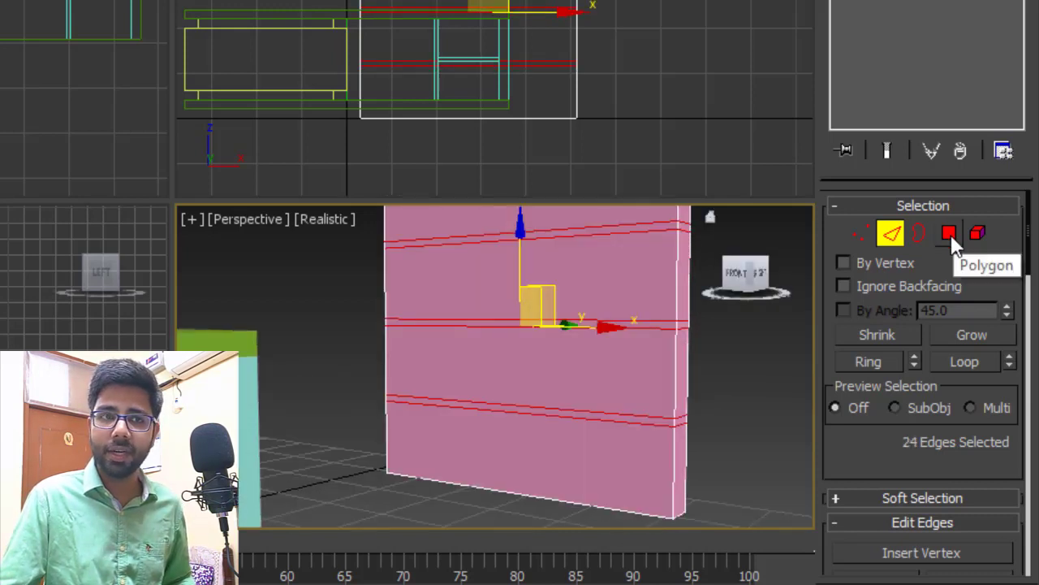
pyautogui.click(949, 234)
pyautogui.scroll(2, 466, 337)
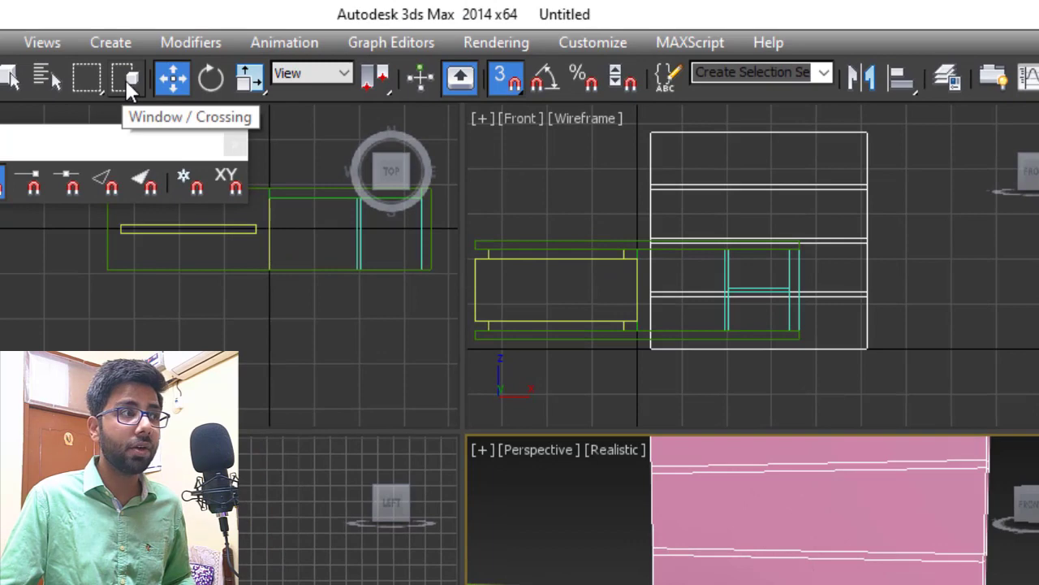
pyautogui.click(126, 82)
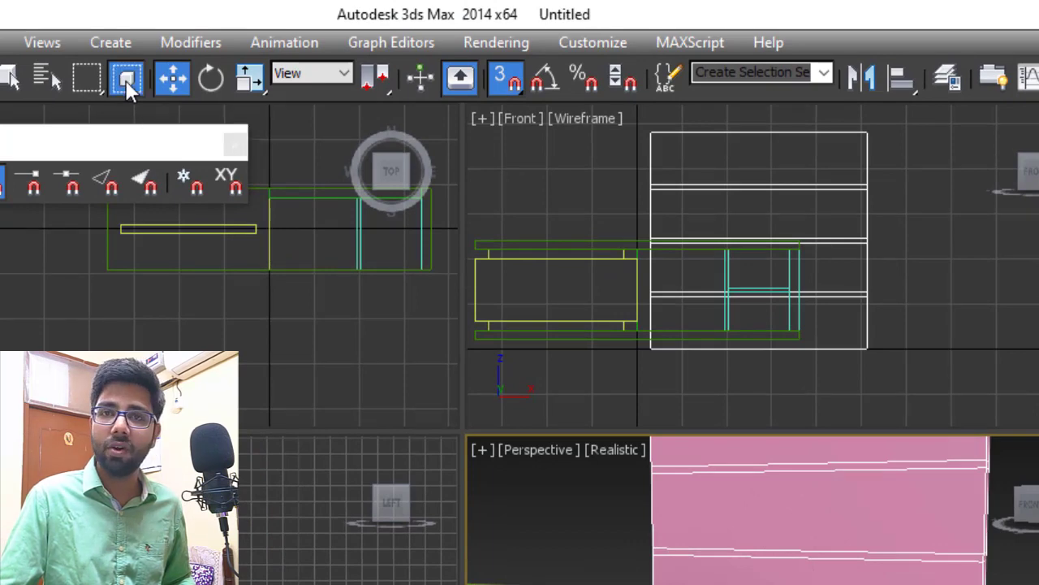
pyautogui.scroll(2, 690, 188)
pyautogui.moveTo(605, 164); pyautogui.dragTo(974, 224)
pyautogui.moveTo(604, 232); pyautogui.dragTo(1000, 294)
pyautogui.keyDown('ctrl'); pyautogui.moveTo(572, 303); pyautogui.dragTo(991, 379); pyautogui.keyUp('ctrl')
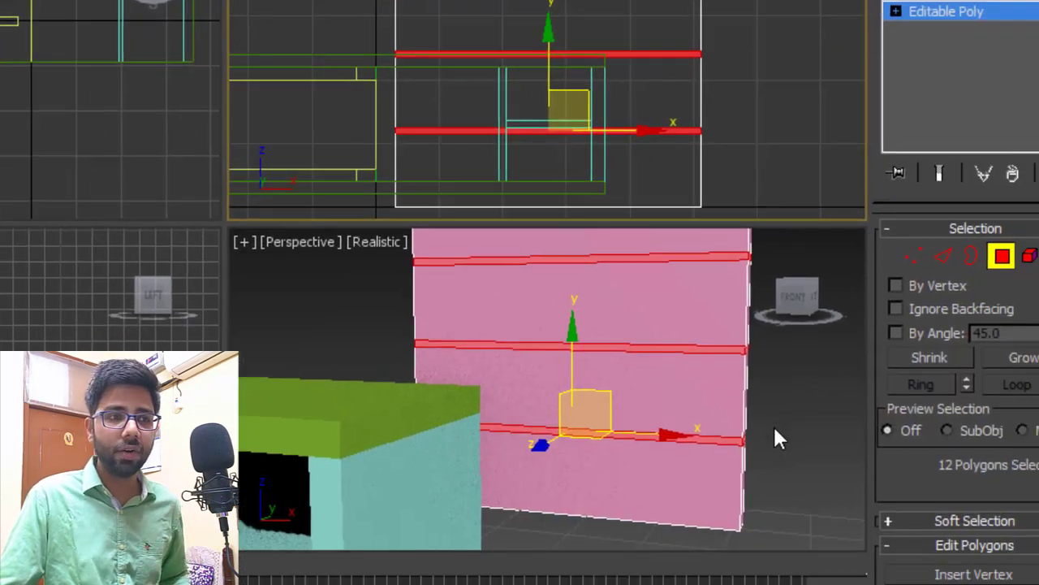
# Step: Recess the selected strips by 0.5" all around the panel, extruding them by Local Normal
pyautogui.keyDown('alt'); pyautogui.moveTo(774, 427); pyautogui.dragTo(736, 406, button='middle'); pyautogui.keyUp('alt')
pyautogui.rightClick(721, 356)
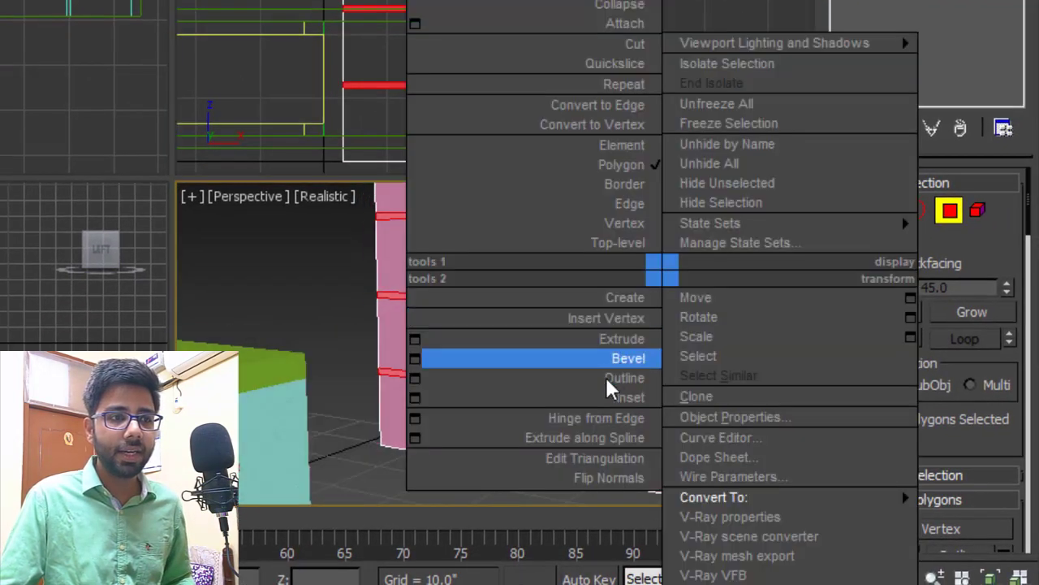
pyautogui.click(432, 337)
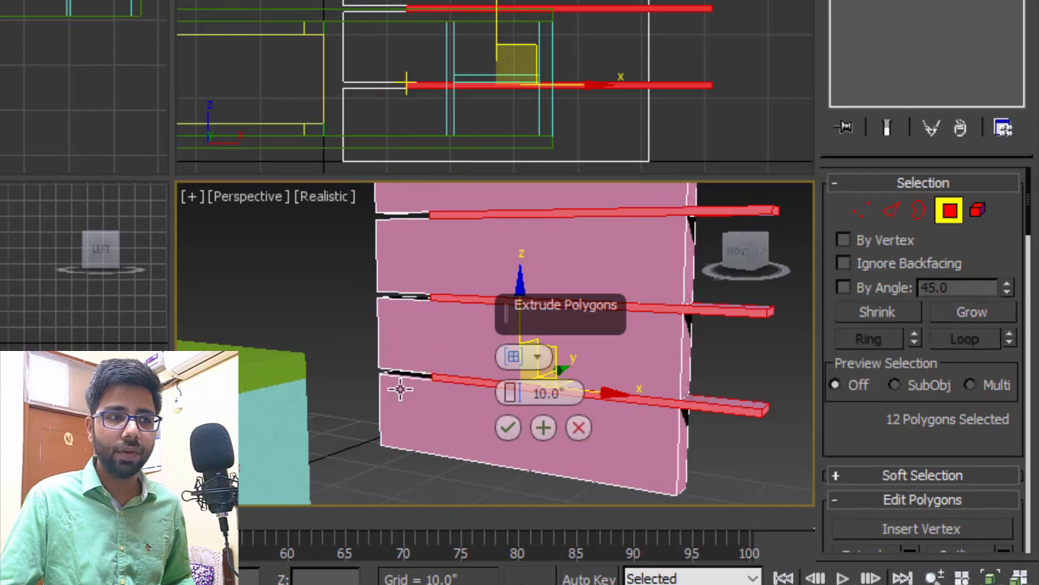
pyautogui.keyDown('alt'); pyautogui.moveTo(399, 390); pyautogui.dragTo(514, 364, button='middle'); pyautogui.keyUp('alt')
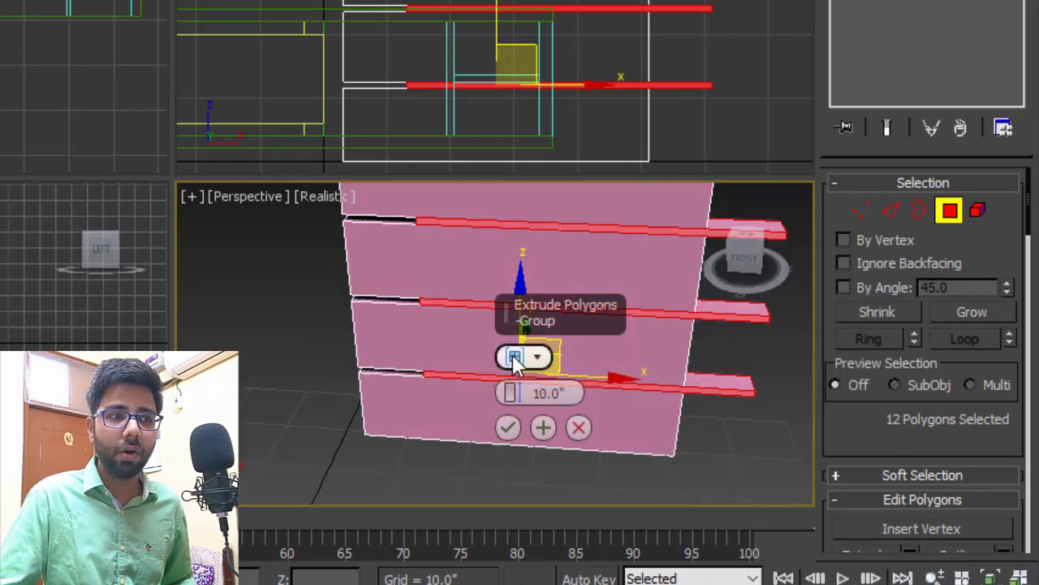
pyautogui.click(514, 360)
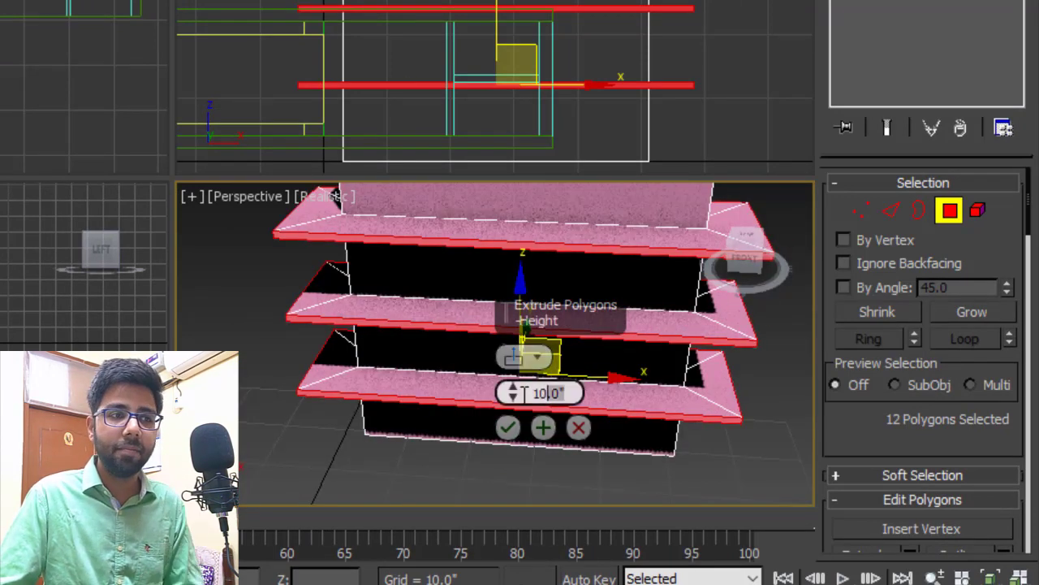
pyautogui.write('0.5')
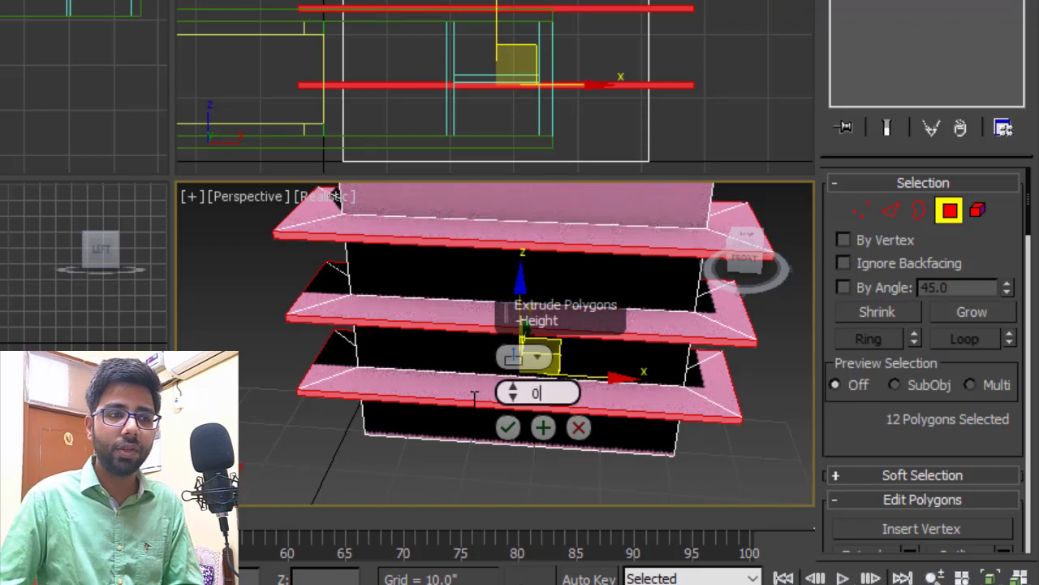
pyautogui.click(509, 430)
pyautogui.click(510, 431)
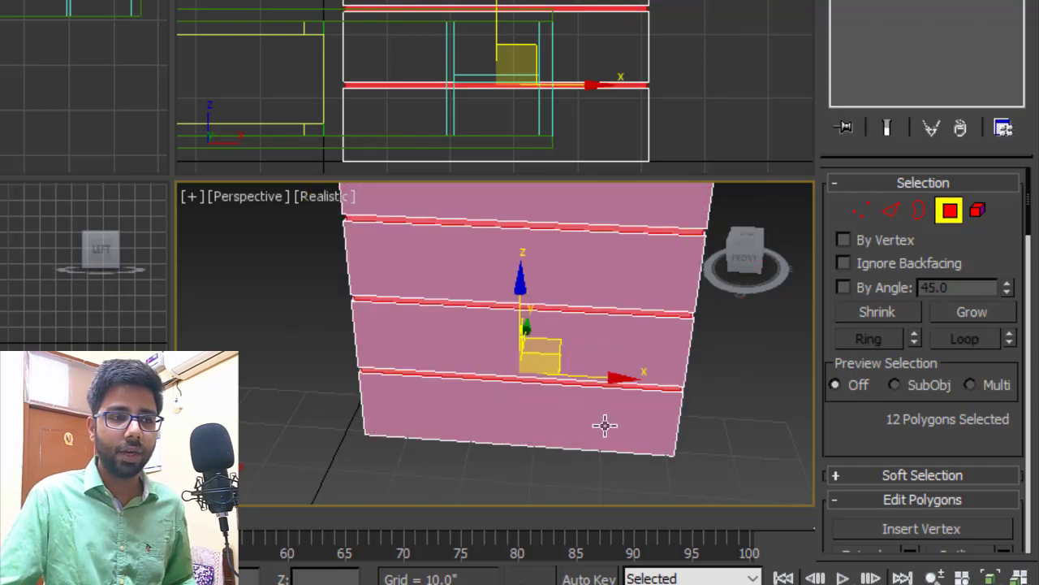
# Step: Check the recessed grooves around the panel up close and leave polygon editing
pyautogui.keyDown('alt'); pyautogui.moveTo(606, 424); pyautogui.dragTo(641, 91, button='middle'); pyautogui.keyUp('alt')
pyautogui.scroll(4, 645, 232)
pyautogui.moveTo(645, 233); pyautogui.dragTo(479, 276, button='middle')
pyautogui.scroll(1, 571, 320)
pyautogui.keyDown('alt'); pyautogui.moveTo(571, 321); pyautogui.dragTo(613, 330, button='middle'); pyautogui.keyUp('alt')
pyautogui.scroll(-5, 612, 330)
pyautogui.click(949, 210)
# Step: Snap the grooved panel onto the cabinet top along its back, flush with the open-shelf end, and deselect it
pyautogui.keyDown('alt'); pyautogui.moveTo(580, 375); pyautogui.dragTo(435, 378, button='middle'); pyautogui.keyUp('alt')
pyautogui.keyDown('alt'); pyautogui.moveTo(562, 403); pyautogui.dragTo(665, 446, button='middle'); pyautogui.keyUp('alt')
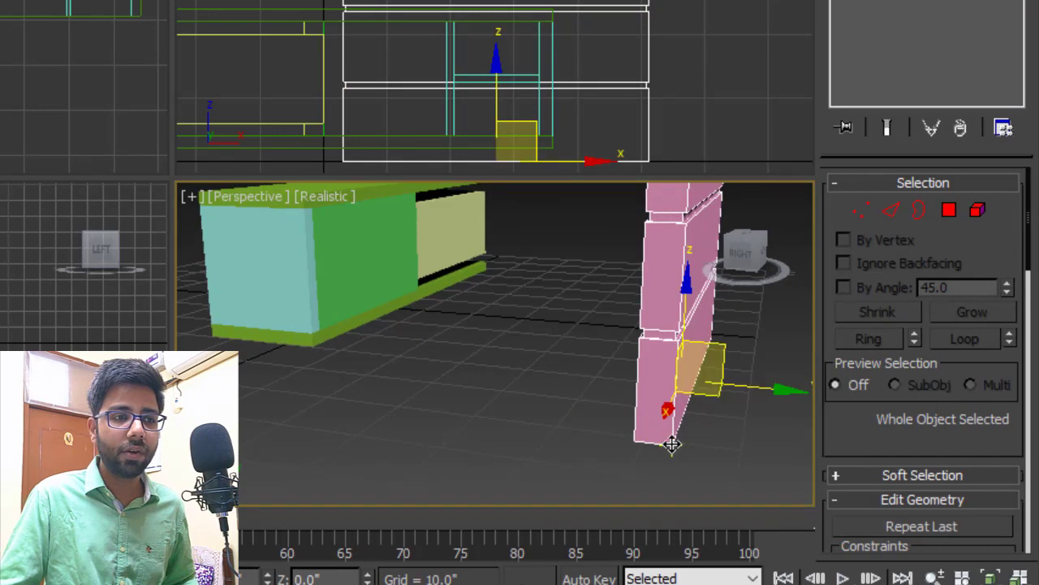
pyautogui.moveTo(670, 441); pyautogui.dragTo(309, 204)
pyautogui.moveTo(343, 245); pyautogui.dragTo(487, 502, button='middle')
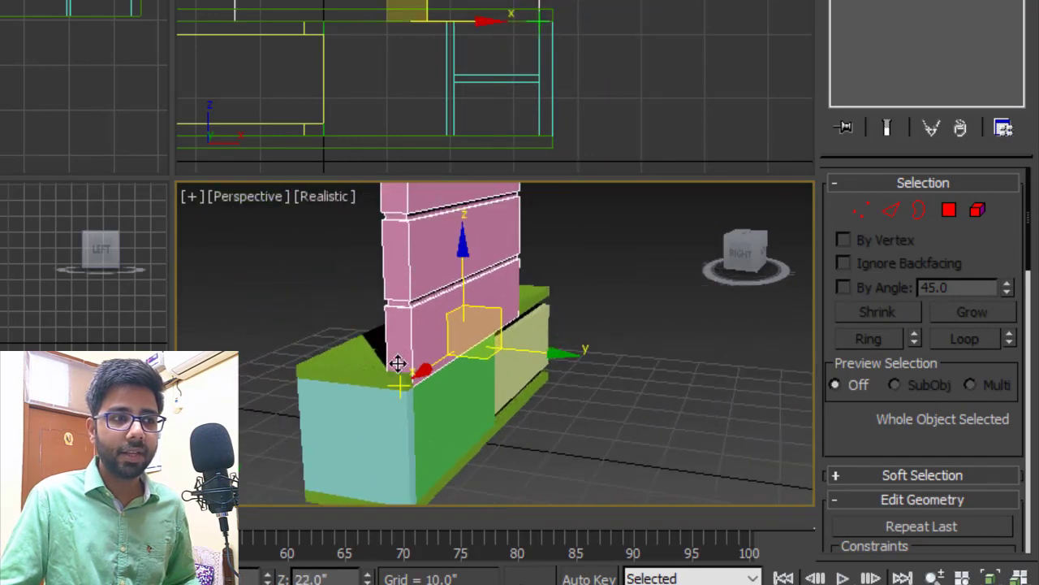
pyautogui.scroll(2, 398, 365)
pyautogui.moveTo(398, 364)
pyautogui.mouseDown()
pyautogui.moveTo(478, 341)
pyautogui.moveTo(411, 376)
pyautogui.mouseUp()
pyautogui.scroll(-3, 541, 446)
pyautogui.keyDown('alt'); pyautogui.moveTo(540, 446); pyautogui.dragTo(663, 390, button='middle'); pyautogui.keyUp('alt')
pyautogui.click(663, 358)
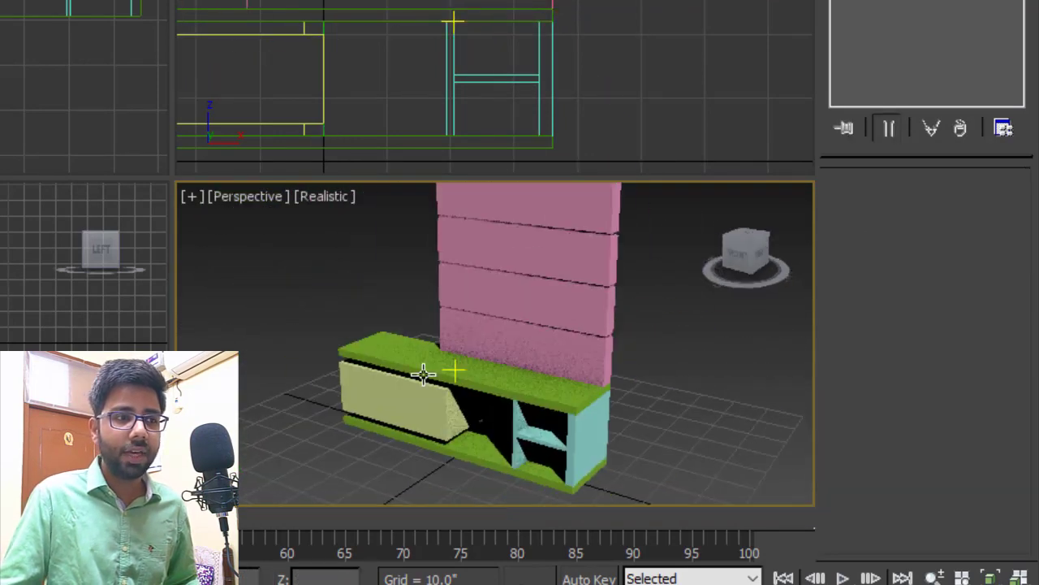
pyautogui.keyDown('alt'); pyautogui.moveTo(456, 372); pyautogui.dragTo(499, 296, button='middle'); pyautogui.keyUp('alt')
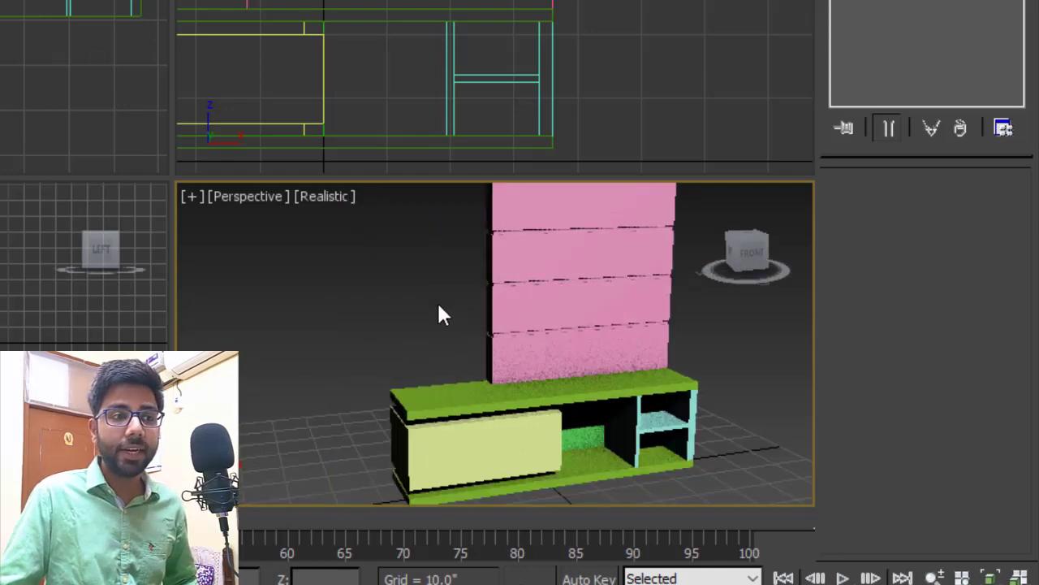
pyautogui.keyDown('alt'); pyautogui.moveTo(439, 315); pyautogui.dragTo(417, 311, button='middle'); pyautogui.keyUp('alt')
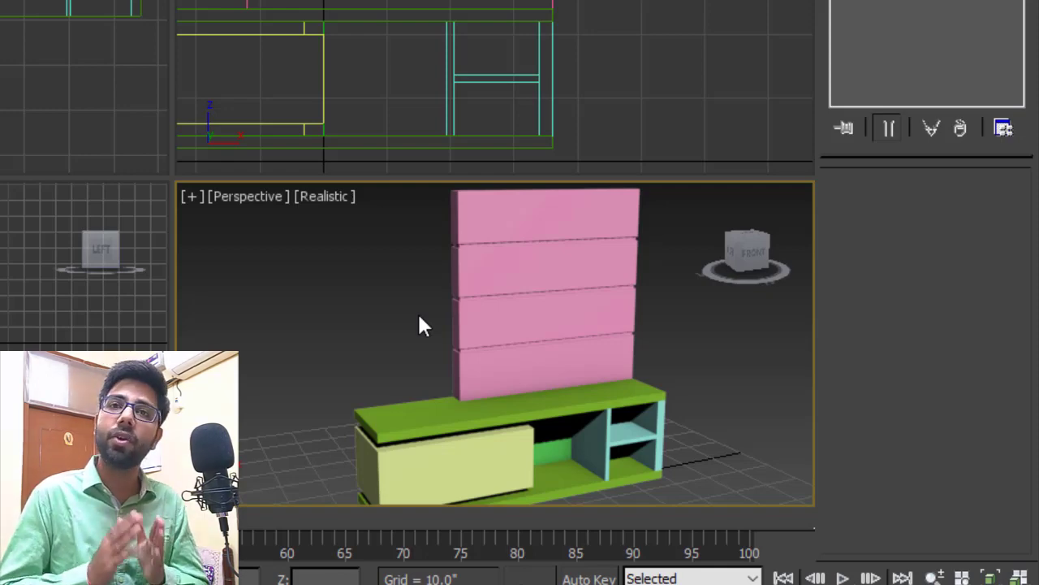
# Step: Create a box beside the cabinet, about 11.6" long, 32.2" wide and 40" high
pyautogui.keyDown('alt'); pyautogui.moveTo(417, 324); pyautogui.dragTo(499, 430, button='middle'); pyautogui.keyUp('alt')
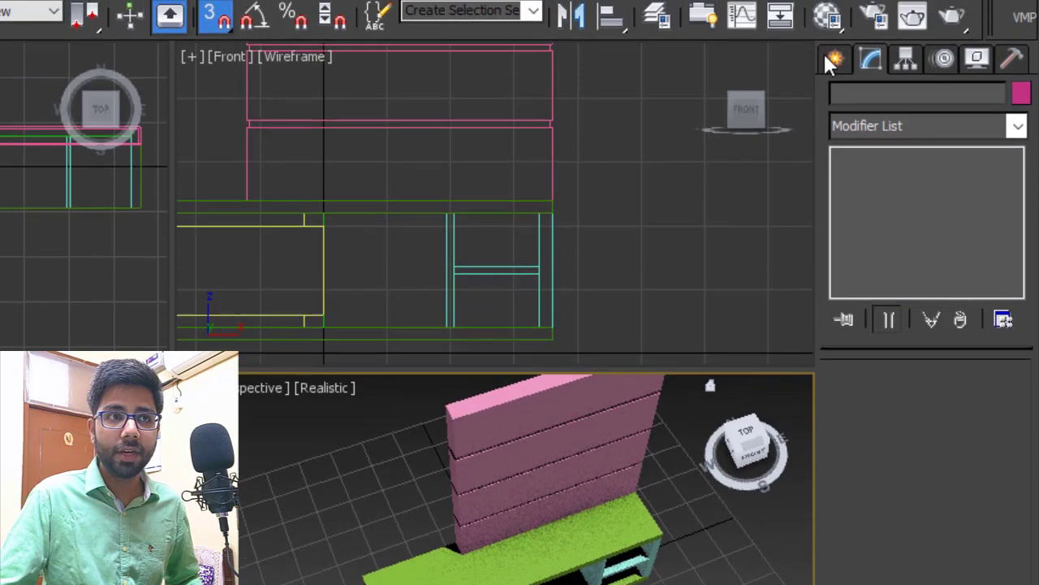
pyautogui.click(832, 63)
pyautogui.click(875, 214)
pyautogui.moveTo(365, 495); pyautogui.dragTo(458, 495, button='middle')
pyautogui.moveTo(282, 565); pyautogui.dragTo(412, 557)
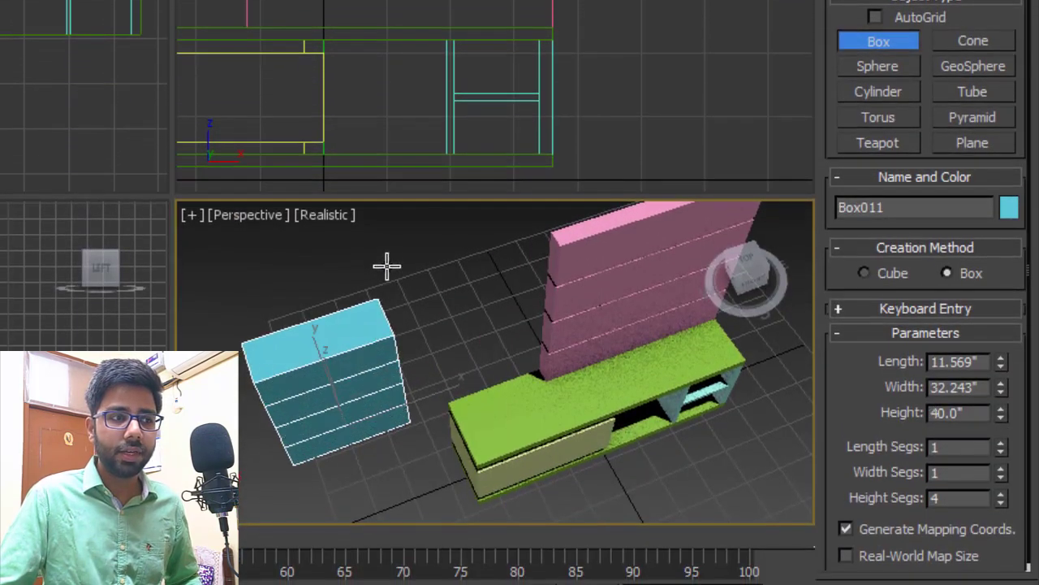
pyautogui.click(386, 261)
pyautogui.keyDown('alt'); pyautogui.moveTo(417, 356); pyautogui.dragTo(425, 305, button='middle'); pyautogui.keyUp('alt')
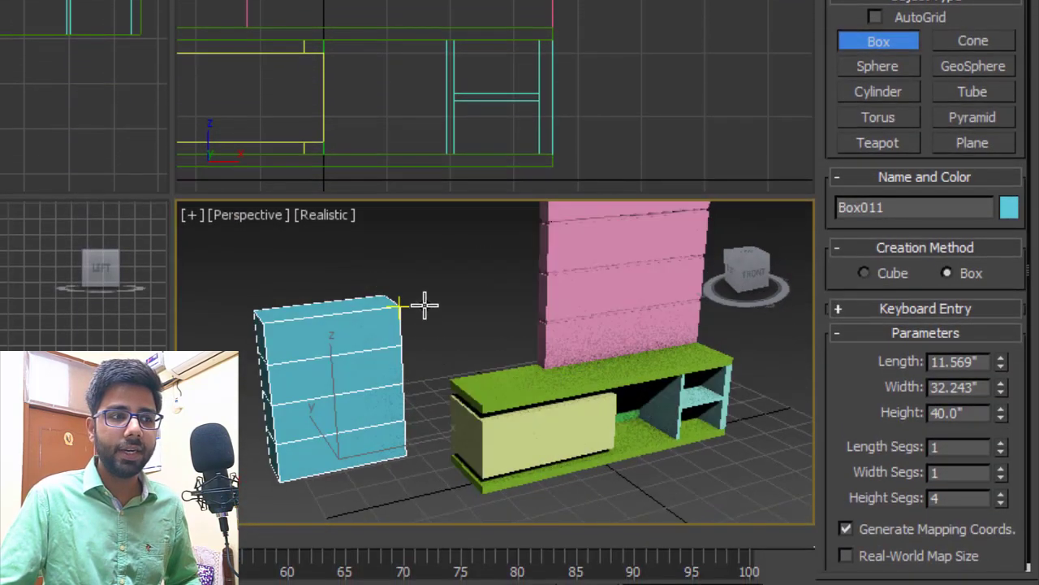
# Step: Set the new box's height to 48", width to 24" and length to 6"
pyautogui.moveTo(450, 338); pyautogui.dragTo(473, 361, button='middle')
pyautogui.moveTo(965, 413); pyautogui.dragTo(829, 437)
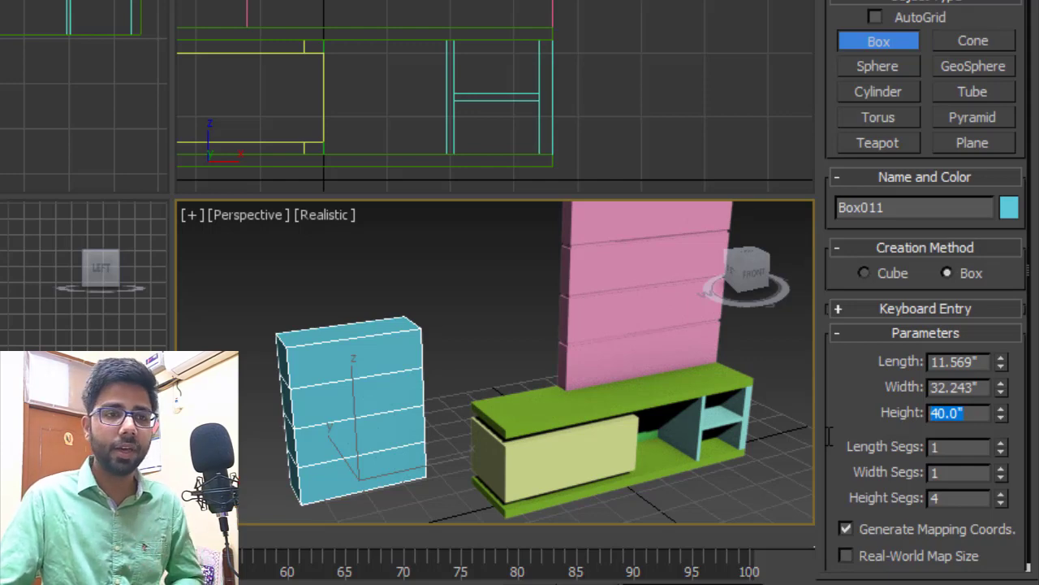
pyautogui.write('48')
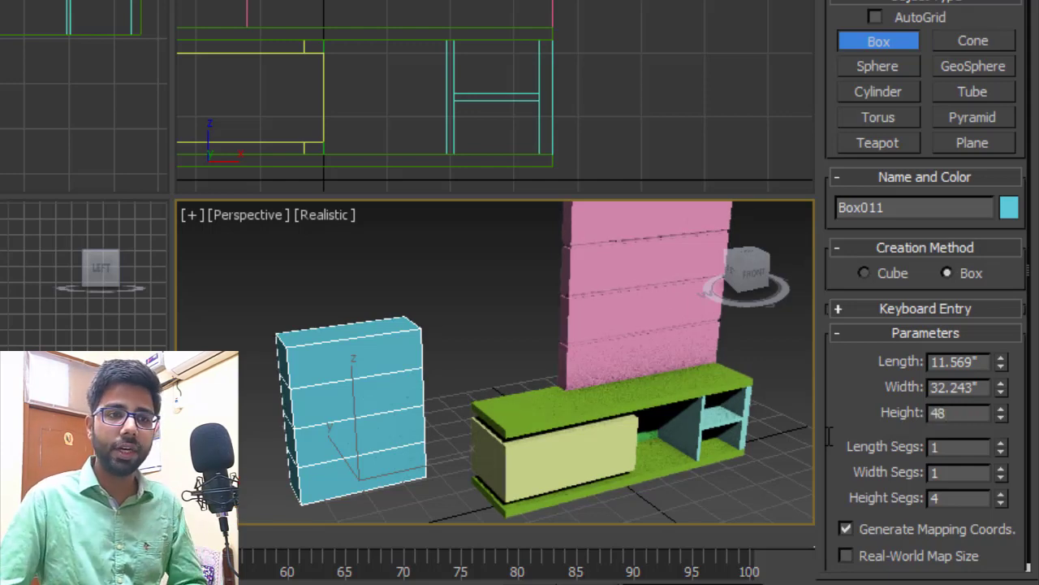
pyautogui.press('Return')
pyautogui.doubleClick(980, 391)
pyautogui.write('24')
pyautogui.press('Return')
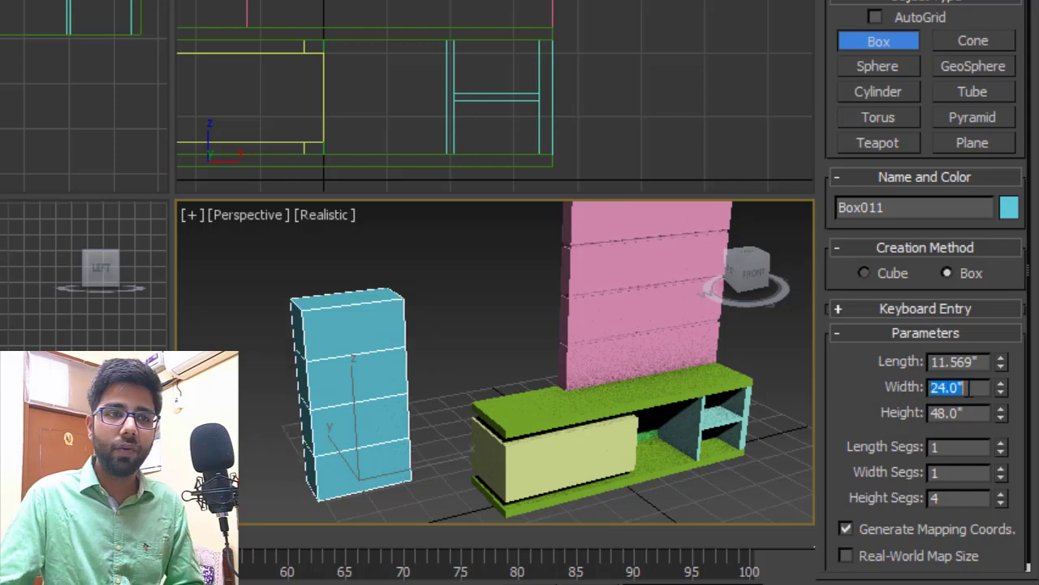
pyautogui.moveTo(987, 363); pyautogui.dragTo(842, 362)
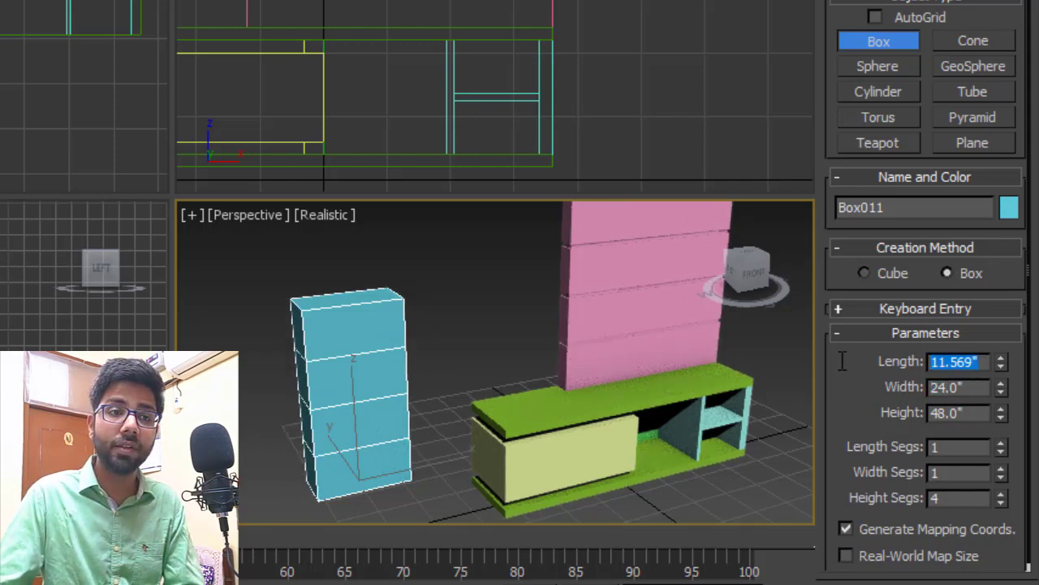
pyautogui.write('6')
pyautogui.press('Return')
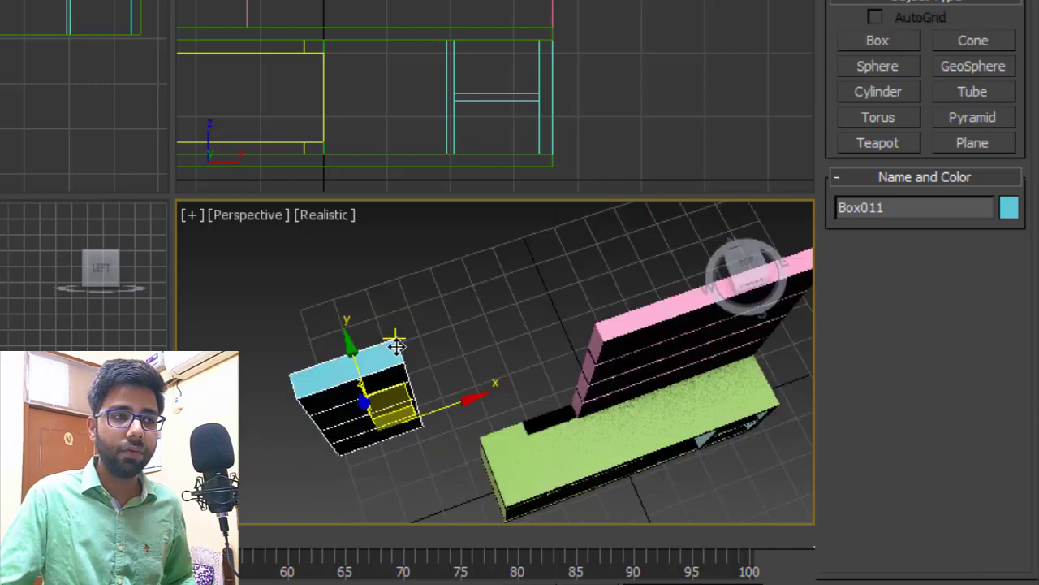
# Step: Snap the 24" box onto the cabinet top against the grooved panel's side and reduce its height segments to 1
pyautogui.moveTo(396, 346); pyautogui.dragTo(565, 347)
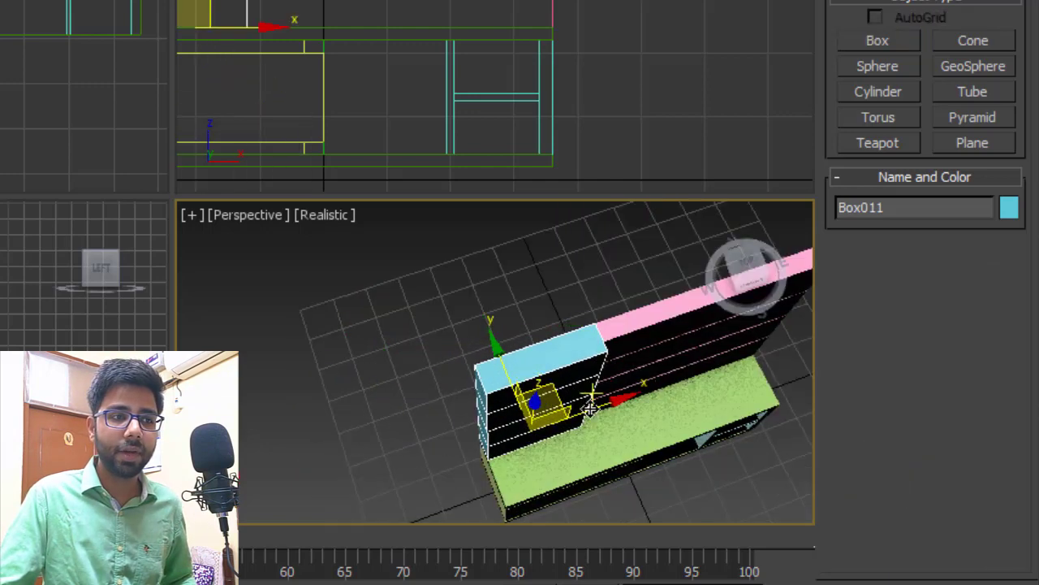
pyautogui.keyDown('alt'); pyautogui.moveTo(536, 503); pyautogui.dragTo(508, 358, button='middle'); pyautogui.keyUp('alt')
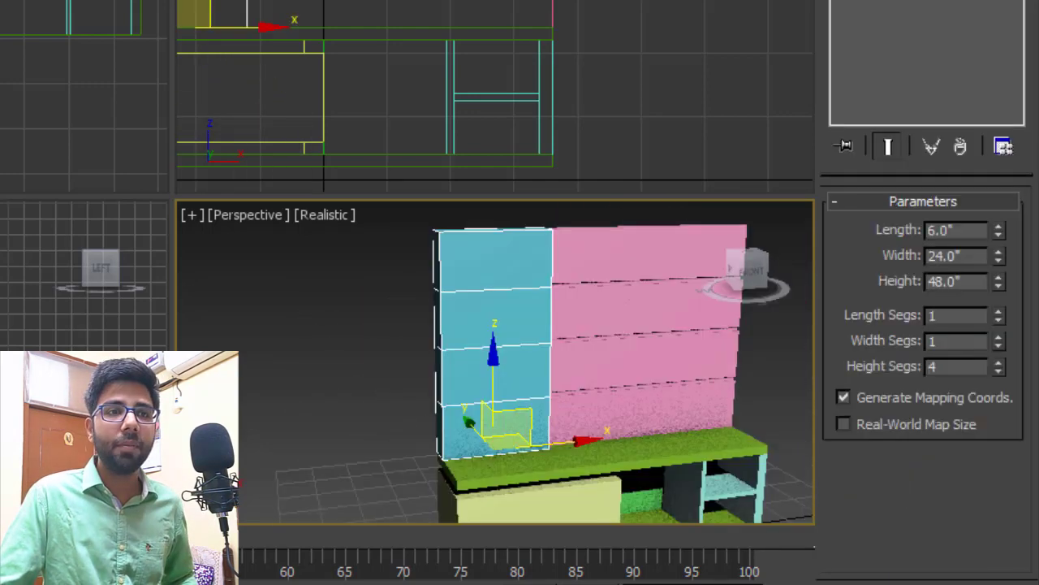
pyautogui.moveTo(1000, 372); pyautogui.dragTo(1004, 440)
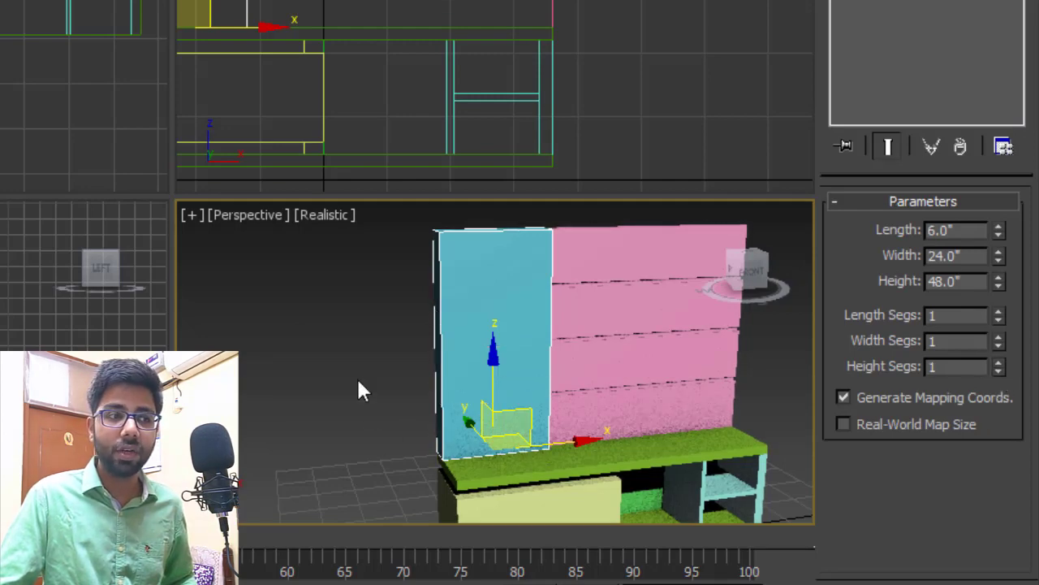
# Step: Create another upright box beside the unit, about 2.6" long, 32.3" wide and 50" high
pyautogui.keyDown('alt'); pyautogui.moveTo(529, 434); pyautogui.dragTo(542, 449, button='middle'); pyautogui.keyUp('alt')
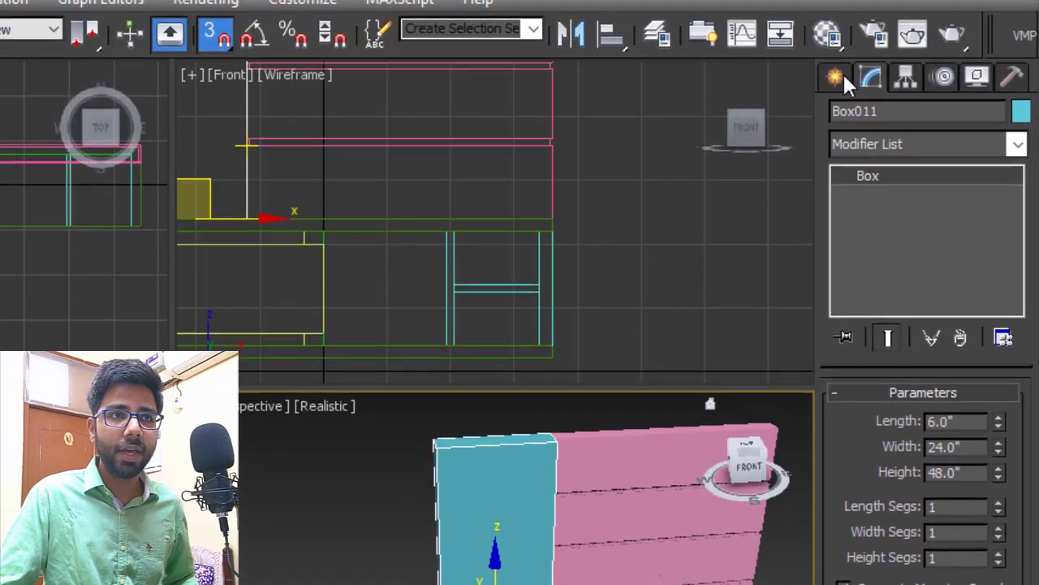
pyautogui.click(839, 75)
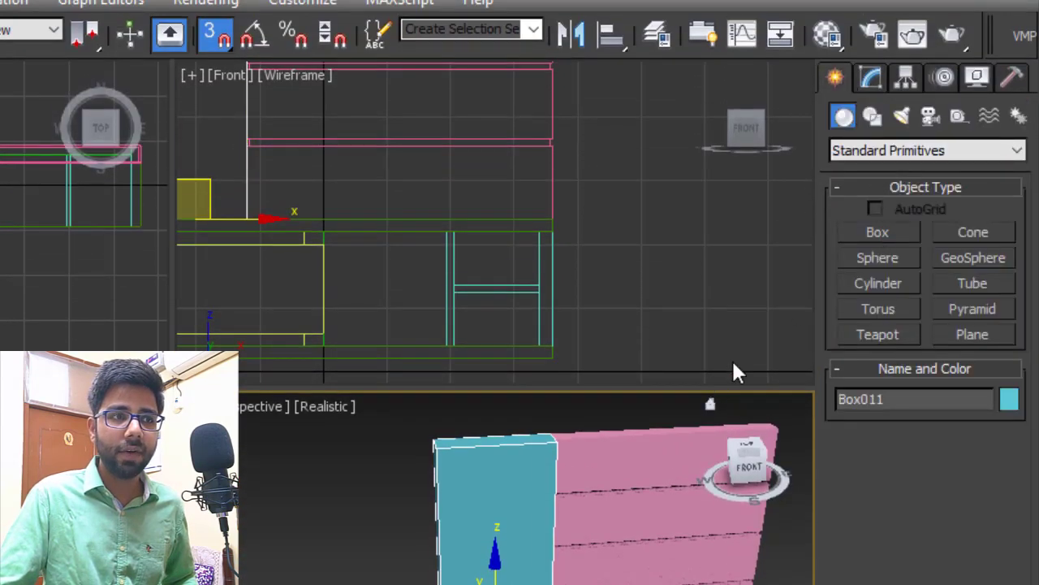
pyautogui.click(869, 236)
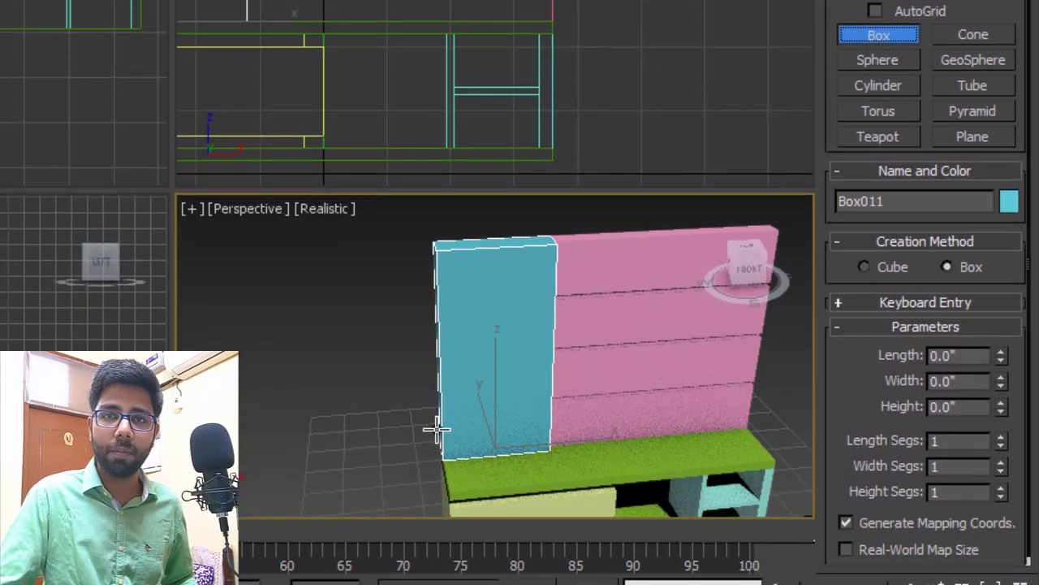
pyautogui.moveTo(269, 483); pyautogui.dragTo(385, 473)
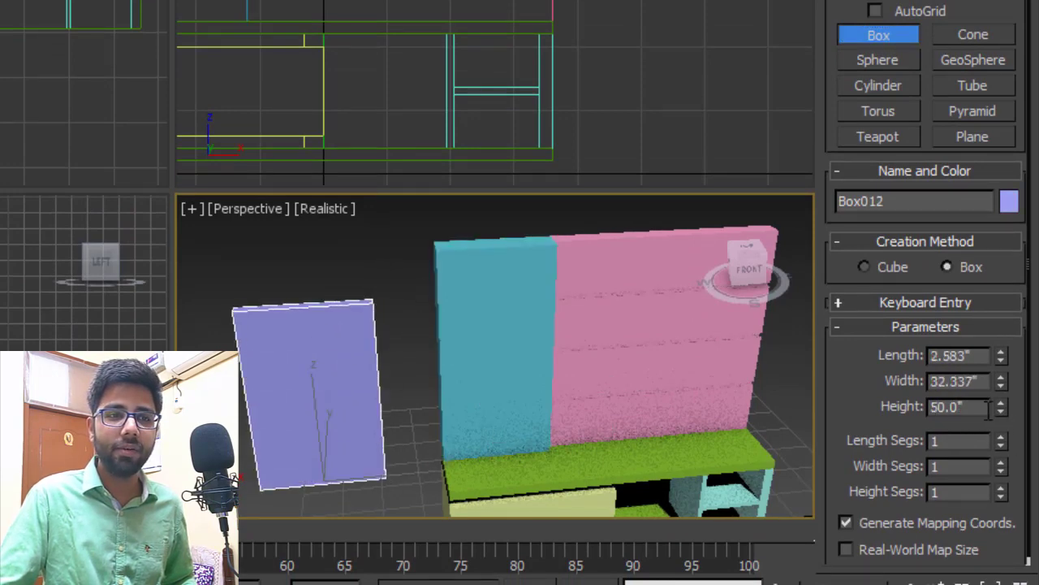
# Step: Set this box's height to 48", width to 18" and length to 0.5cm
pyautogui.click(946, 406)
pyautogui.write('48')
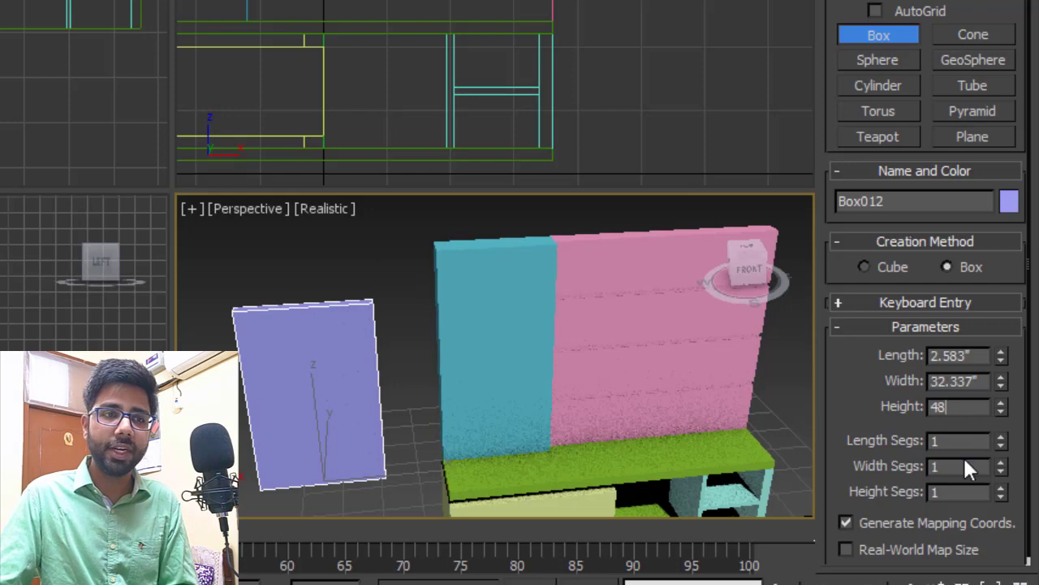
pyautogui.press('Return')
pyautogui.moveTo(981, 382); pyautogui.dragTo(859, 397)
pyautogui.write('1')
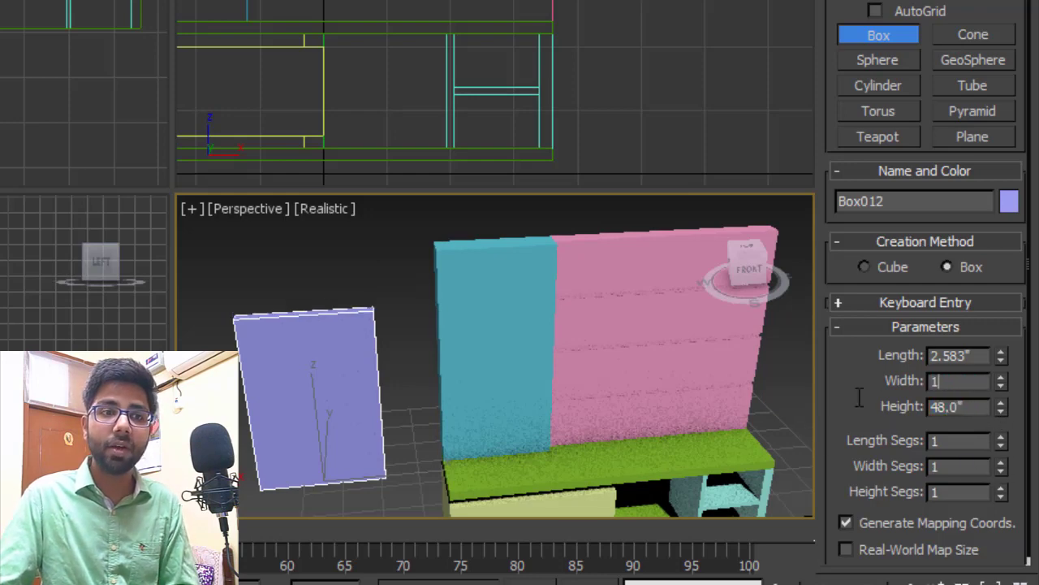
pyautogui.write('8')
pyautogui.press('Return')
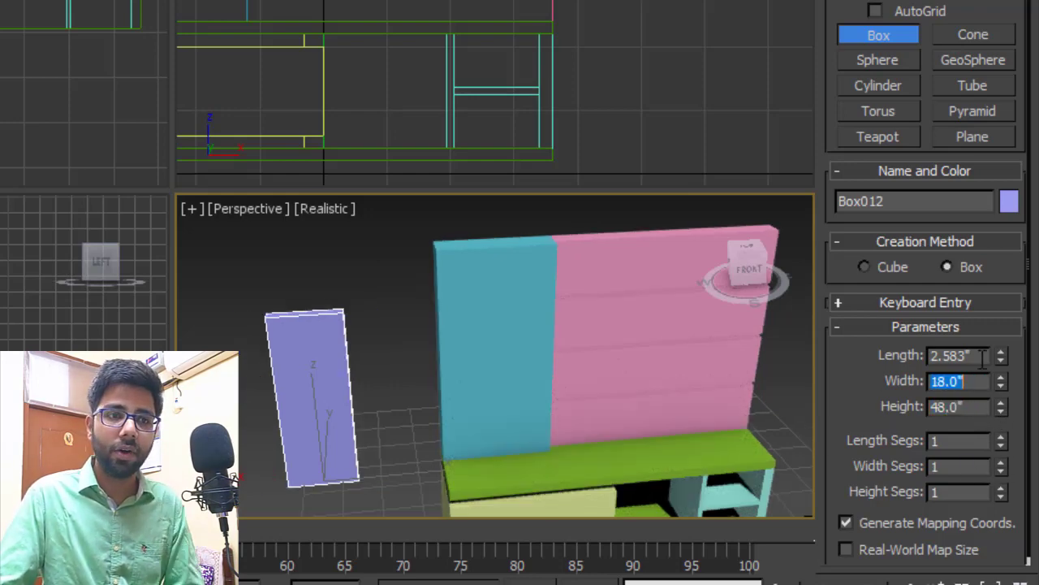
pyautogui.hotkey('shift', 'Tab')
pyautogui.write('0')
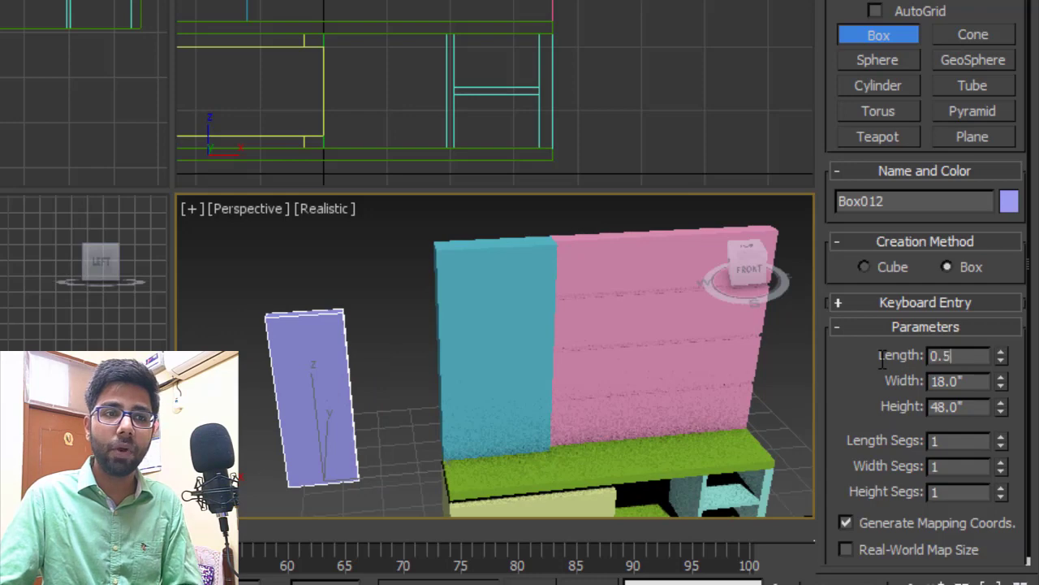
pyautogui.write('.5cm')
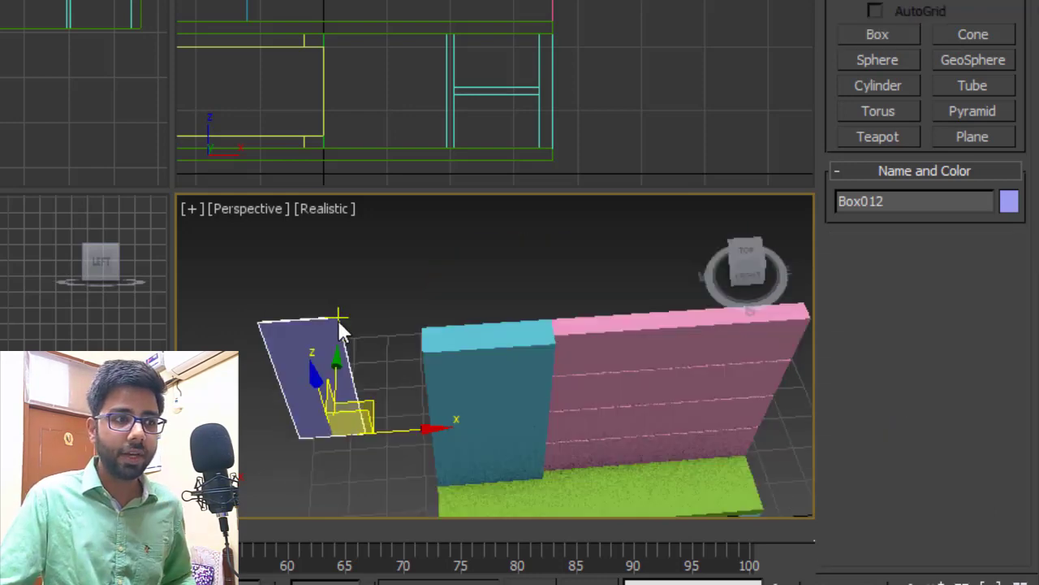
# Step: Snap the thin 18" panel onto the front of the 24" box, flush with the grooved panel's edge
pyautogui.moveTo(339, 332); pyautogui.dragTo(550, 364)
pyautogui.scroll(5, 549, 366)
pyautogui.press('z')
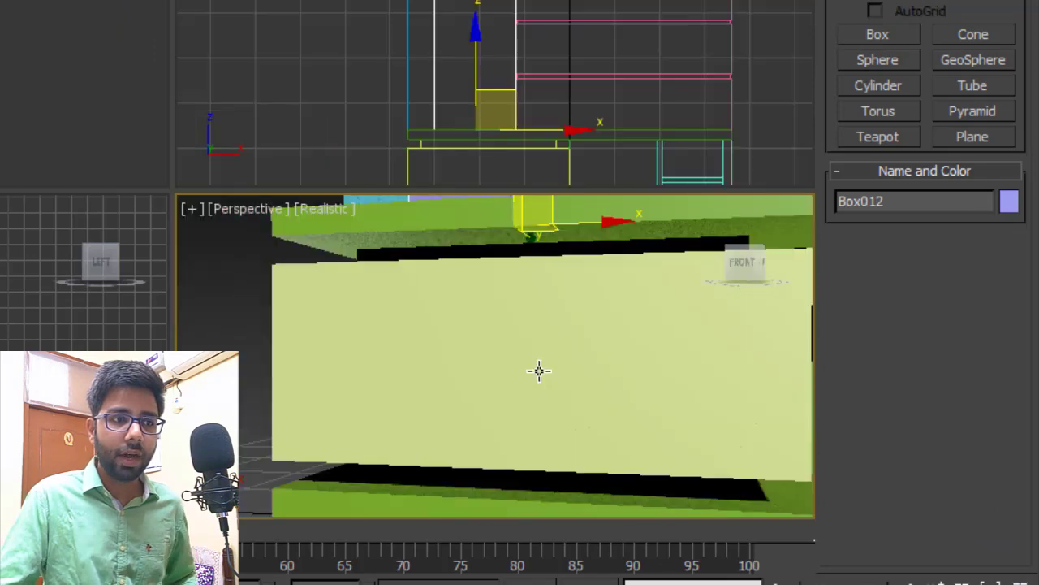
# Step: Divide the cabinet's cream drawer box into 2 height segments and 2 width segments
pyautogui.scroll(-6, 519, 378)
pyautogui.scroll(3, 530, 372)
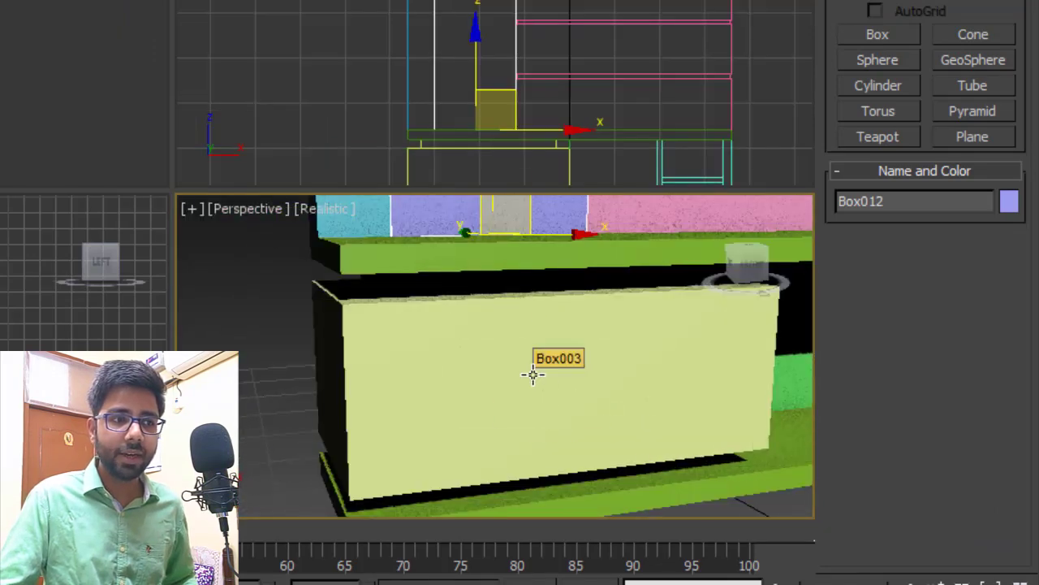
pyautogui.click(535, 378)
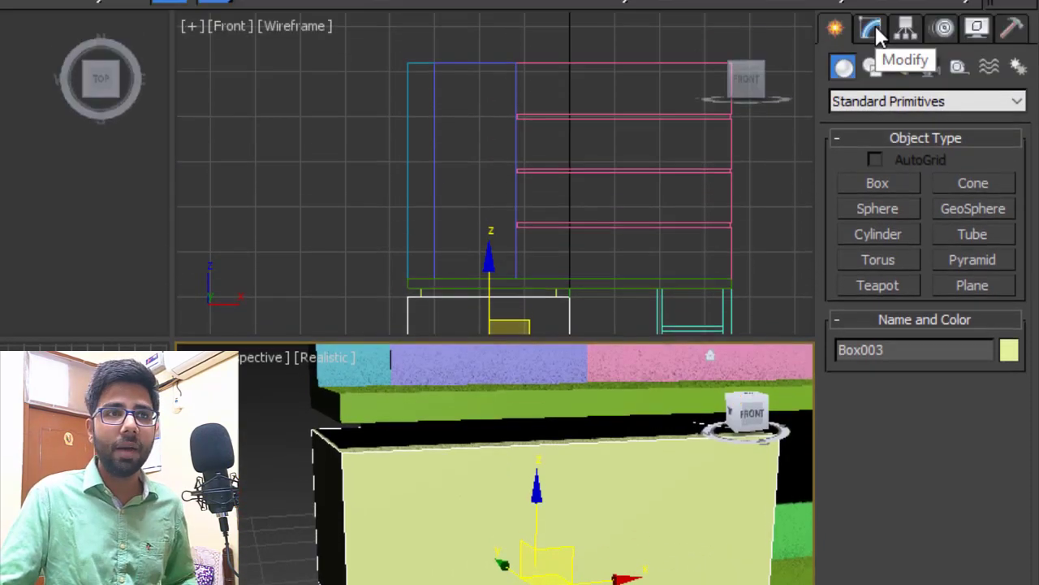
pyautogui.click(872, 29)
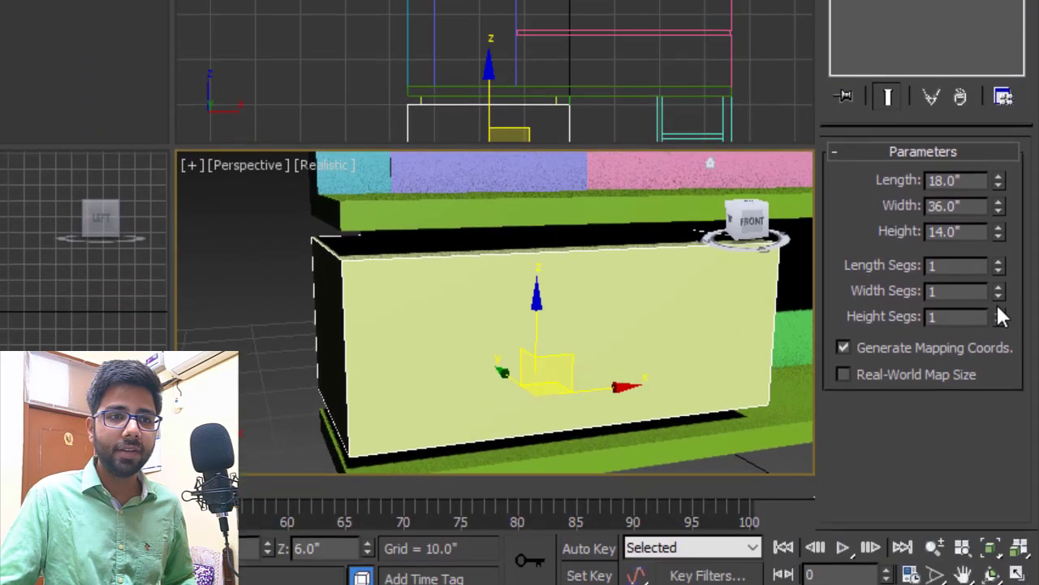
pyautogui.click(998, 523)
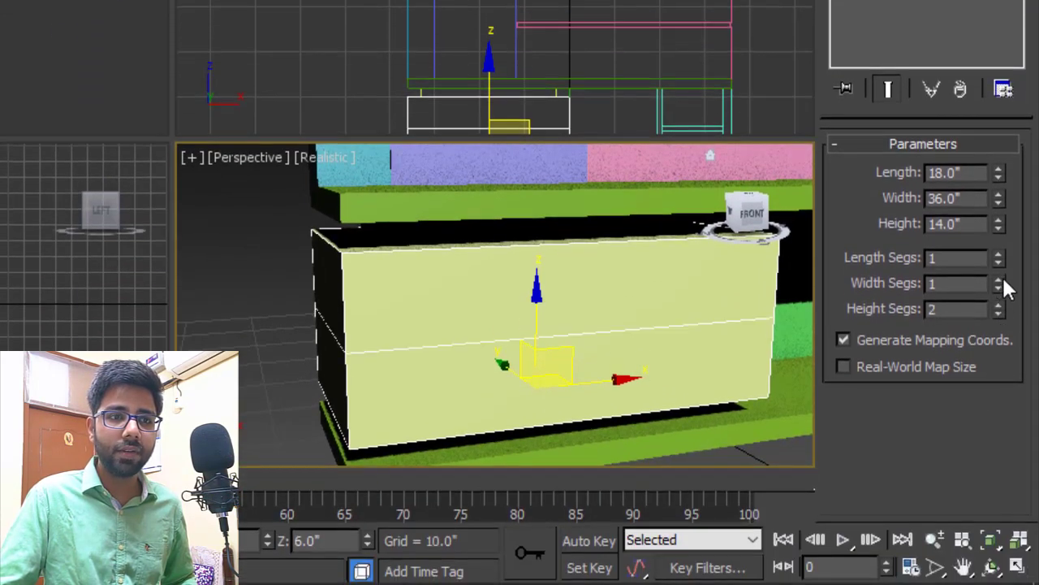
pyautogui.click(1000, 279)
pyautogui.keyDown('alt'); pyautogui.moveTo(464, 354); pyautogui.dragTo(487, 378, button='middle'); pyautogui.keyUp('alt')
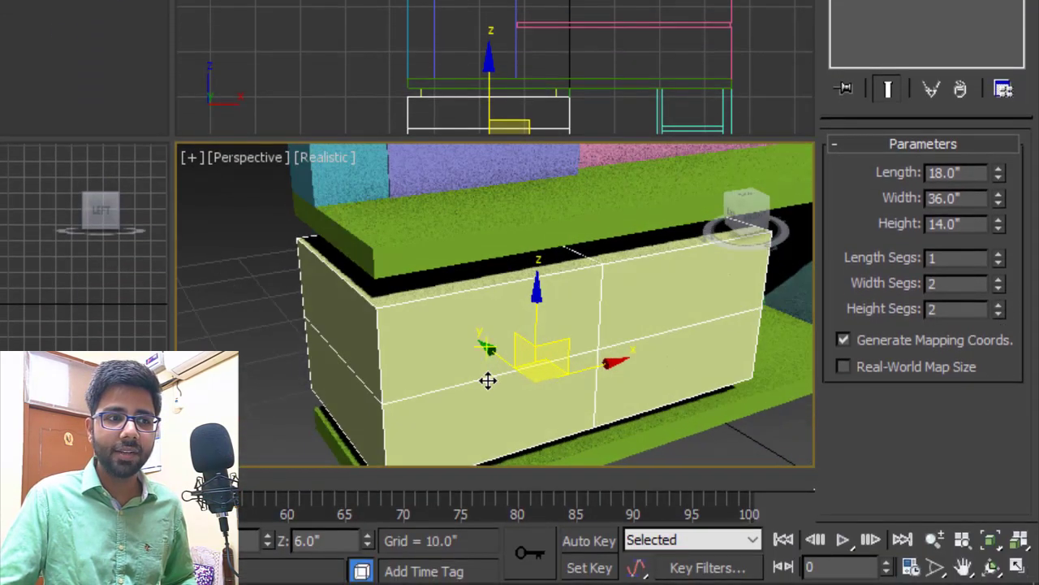
# Step: Convert the segmented drawer box to an Editable Poly
pyautogui.rightClick(632, 298)
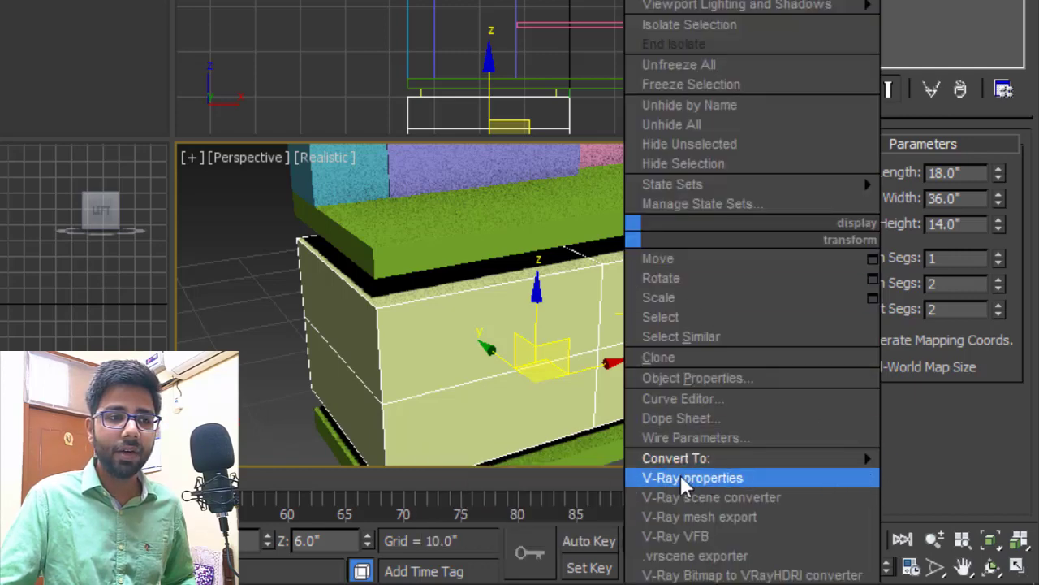
pyautogui.moveTo(682, 458)
pyautogui.click(593, 477)
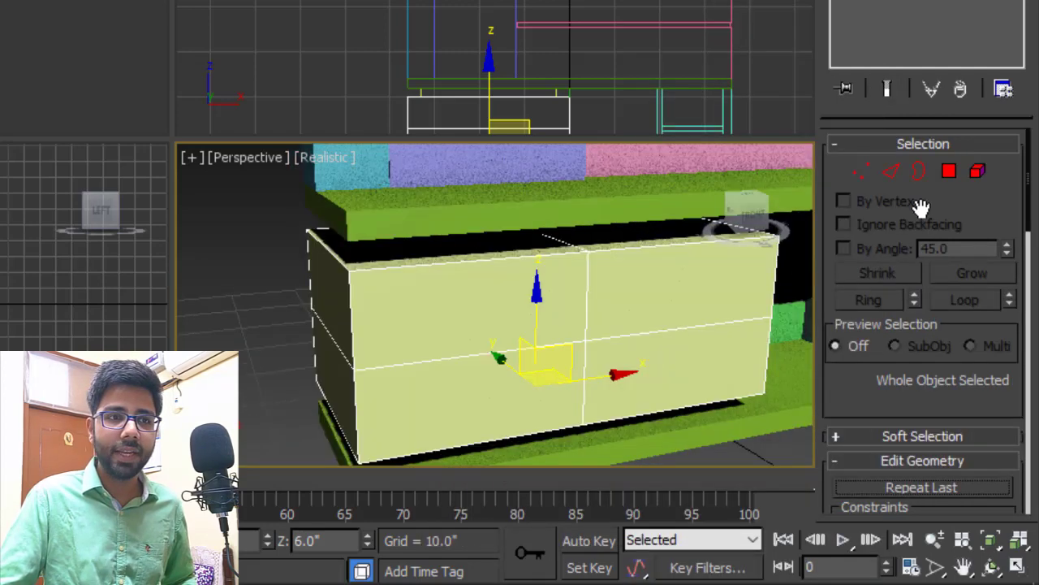
# Step: Select all four front polygons of the drawer box
pyautogui.click(949, 171)
pyautogui.click(529, 301)
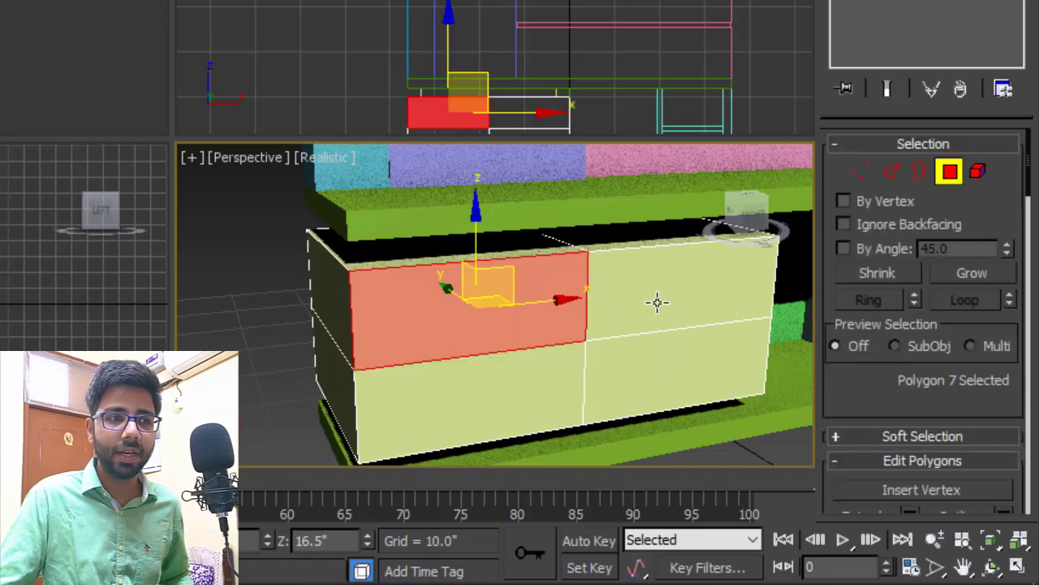
pyautogui.keyDown('ctrl'); pyautogui.click(658, 303); pyautogui.keyUp('ctrl')
pyautogui.keyDown('ctrl'); pyautogui.click(539, 397); pyautogui.keyUp('ctrl')
pyautogui.keyDown('ctrl'); pyautogui.click(620, 374); pyautogui.keyUp('ctrl')
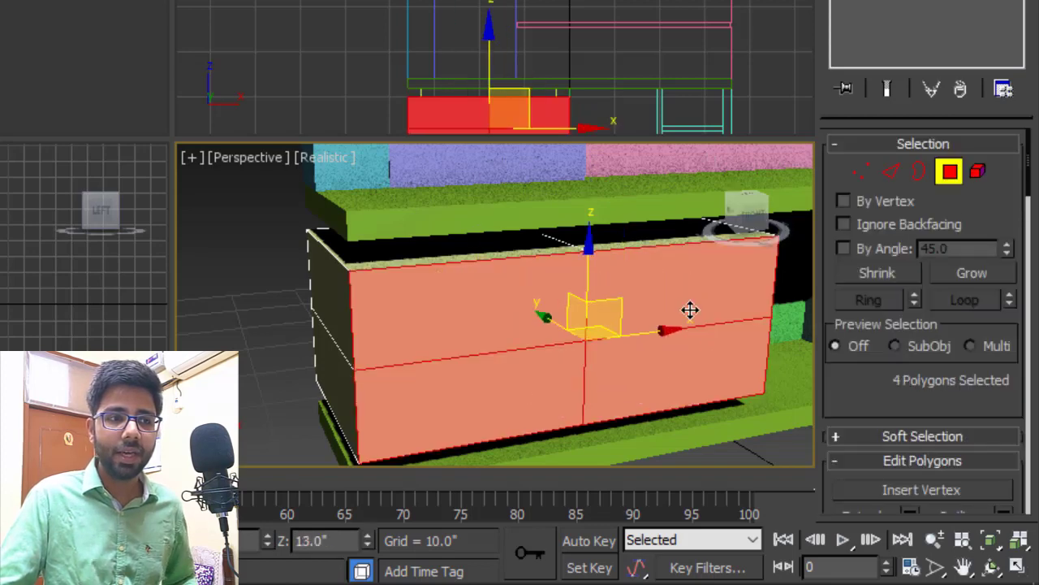
# Step: Inset the four selected front polygons of the drawer box by 1" using the By Polygon option
pyautogui.rightClick(684, 236)
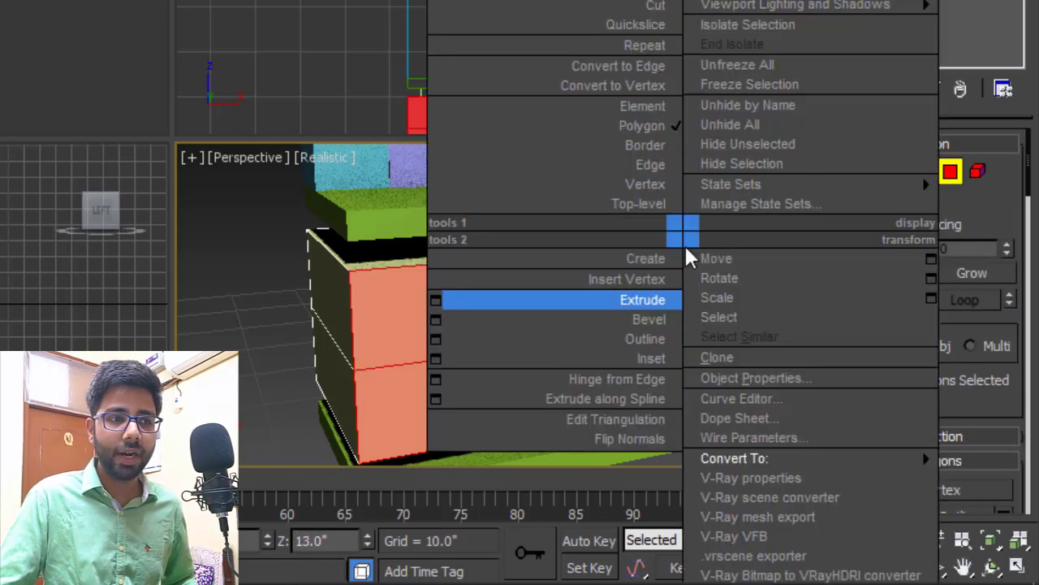
pyautogui.click(436, 359)
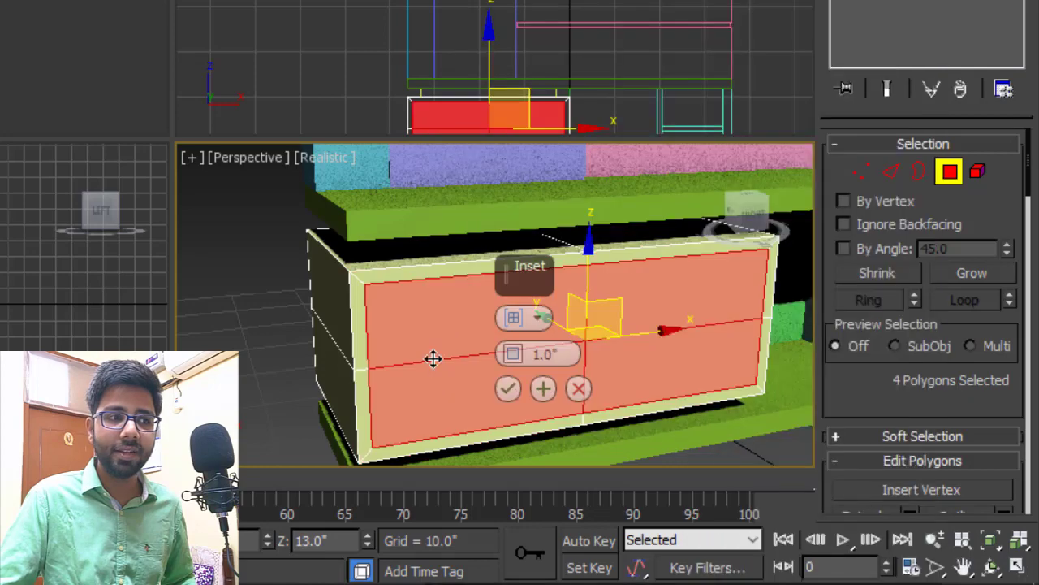
pyautogui.click(521, 323)
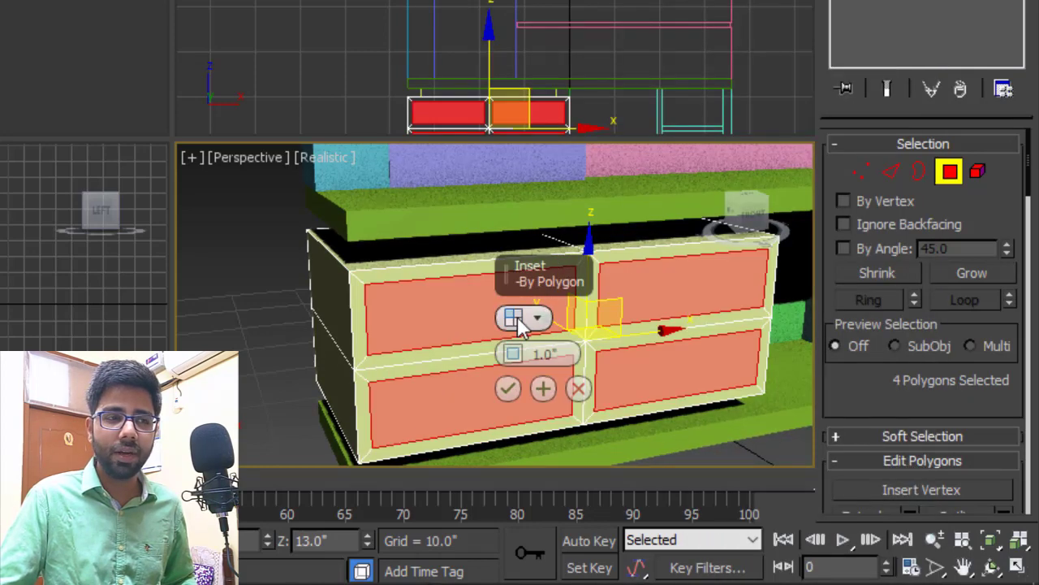
pyautogui.keyDown('alt'); pyautogui.moveTo(521, 323); pyautogui.dragTo(733, 290, button='middle'); pyautogui.keyUp('alt')
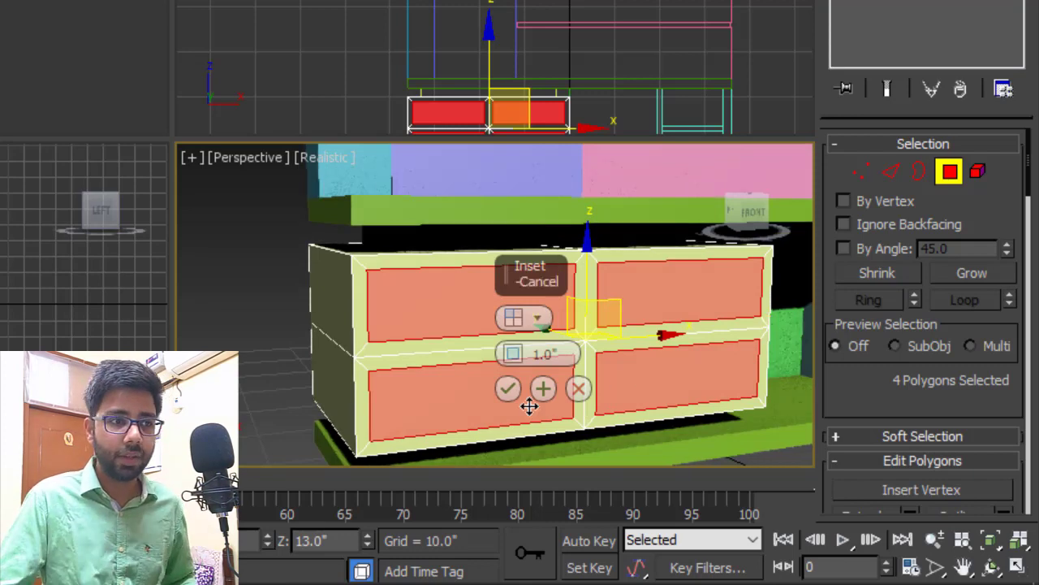
pyautogui.click(507, 388)
# Step: Extrude the four inset front polygons inward by -16" to hollow out the drawer openings
pyautogui.rightClick(563, 313)
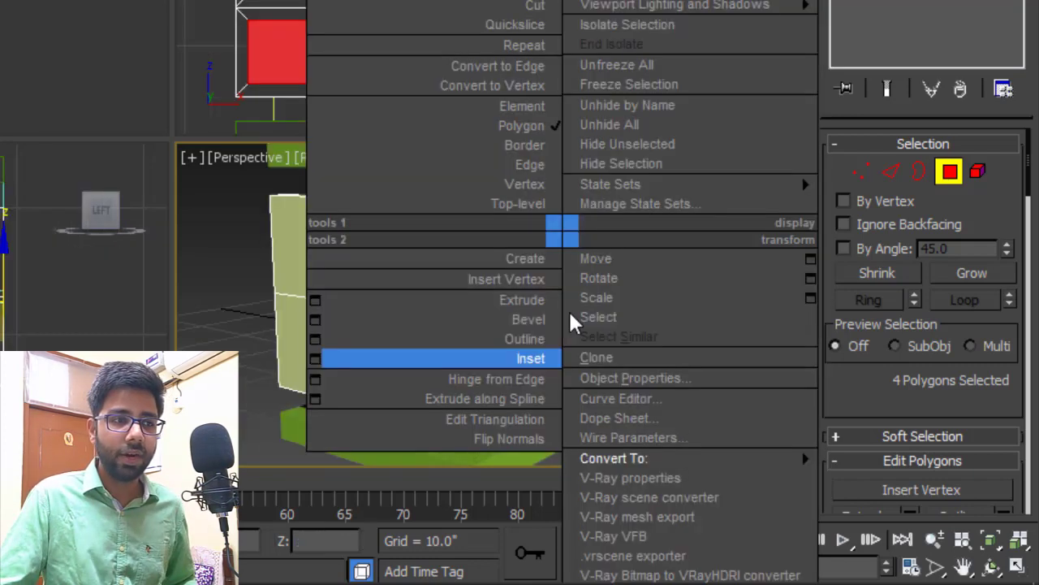
pyautogui.click(317, 298)
pyautogui.moveTo(510, 354); pyautogui.dragTo(529, 458)
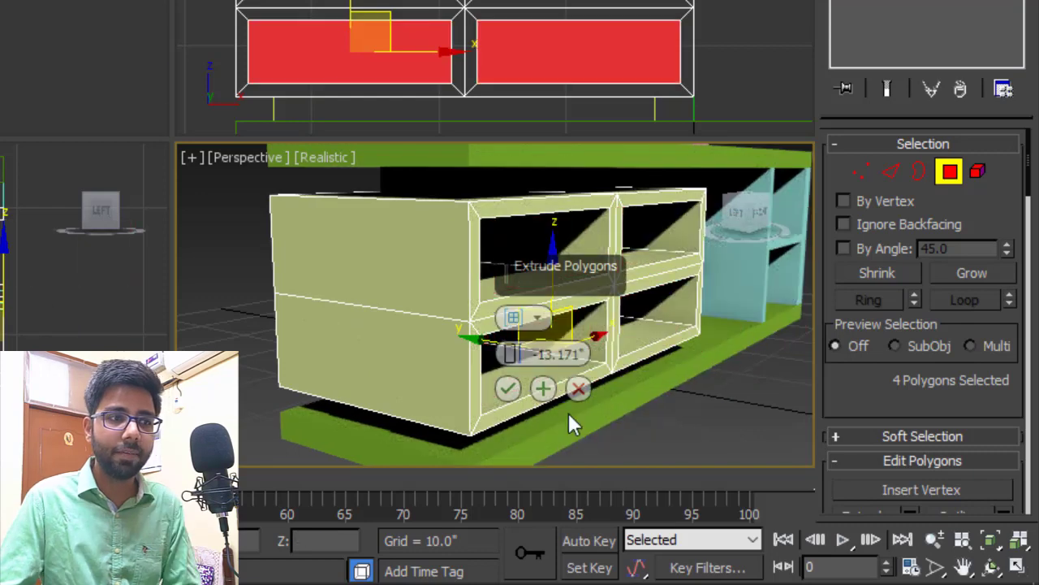
pyautogui.doubleClick(557, 354)
pyautogui.write('-16')
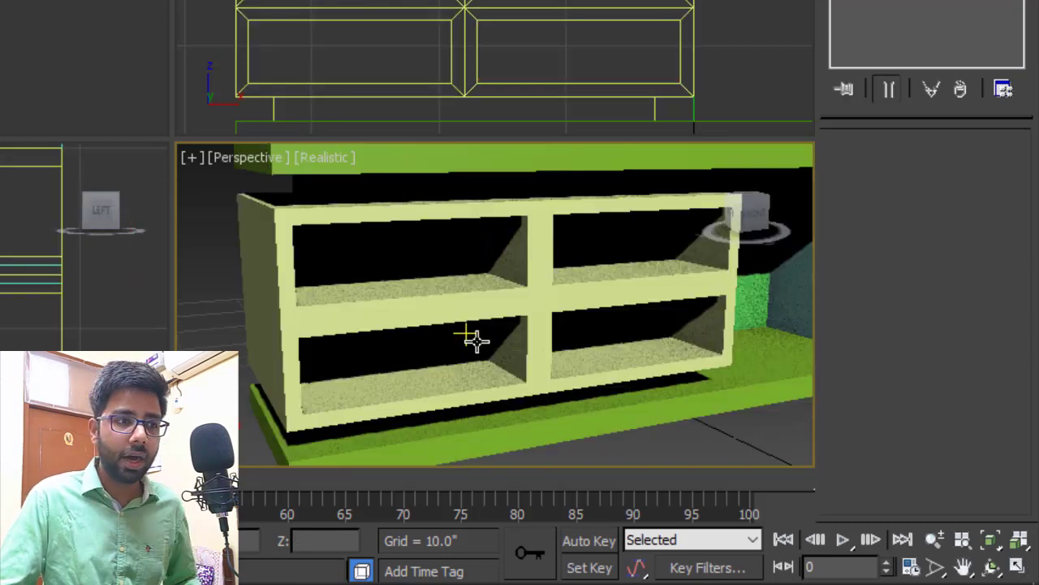
# Step: Create a 16" × 16" × 5" box snapped to the corners of the cabinet's lower-left drawer opening
pyautogui.keyDown('alt'); pyautogui.moveTo(475, 340); pyautogui.dragTo(441, 341, button='middle'); pyautogui.keyUp('alt')
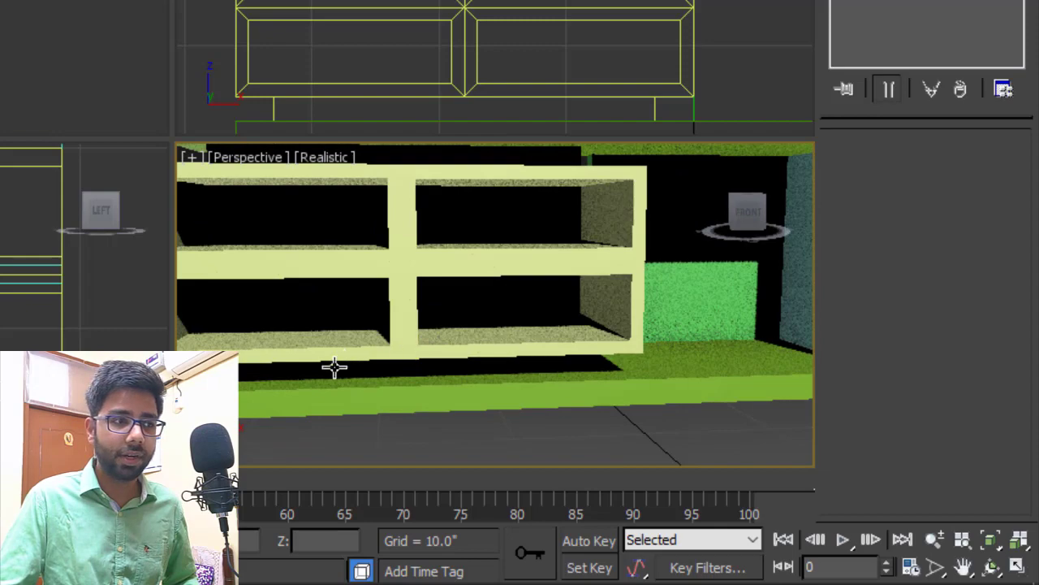
pyautogui.keyDown('alt'); pyautogui.moveTo(334, 366); pyautogui.dragTo(329, 374, button='middle'); pyautogui.keyUp('alt')
pyautogui.scroll(3, 258, 364)
pyautogui.moveTo(257, 365); pyautogui.dragTo(376, 317, button='middle')
pyautogui.click(835, 62)
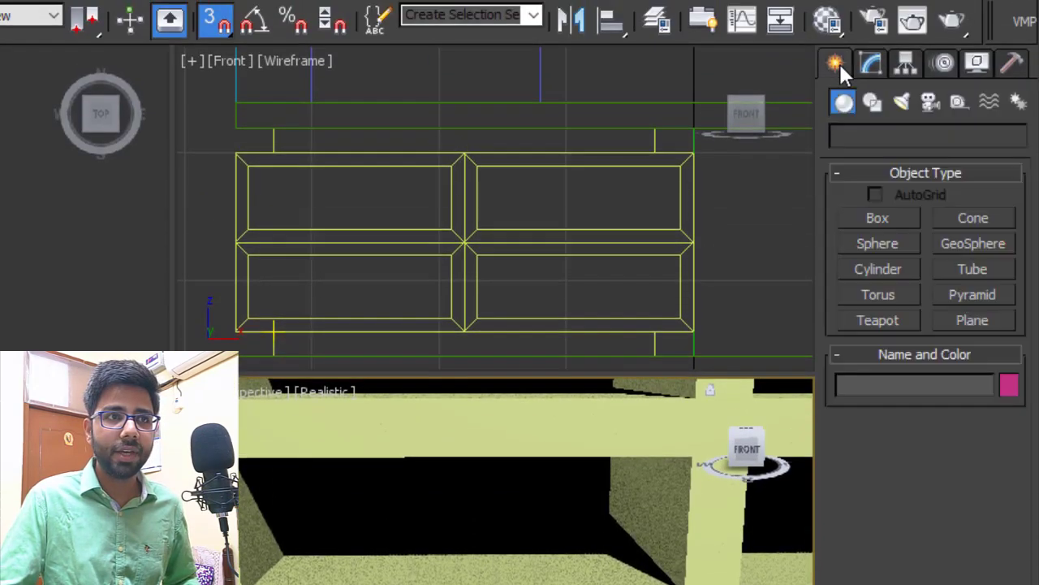
pyautogui.click(879, 219)
pyautogui.moveTo(498, 487)
pyautogui.mouseDown(button='middle')
pyautogui.moveTo(492, 468)
pyautogui.moveTo(487, 487)
pyautogui.mouseUp(button='middle')
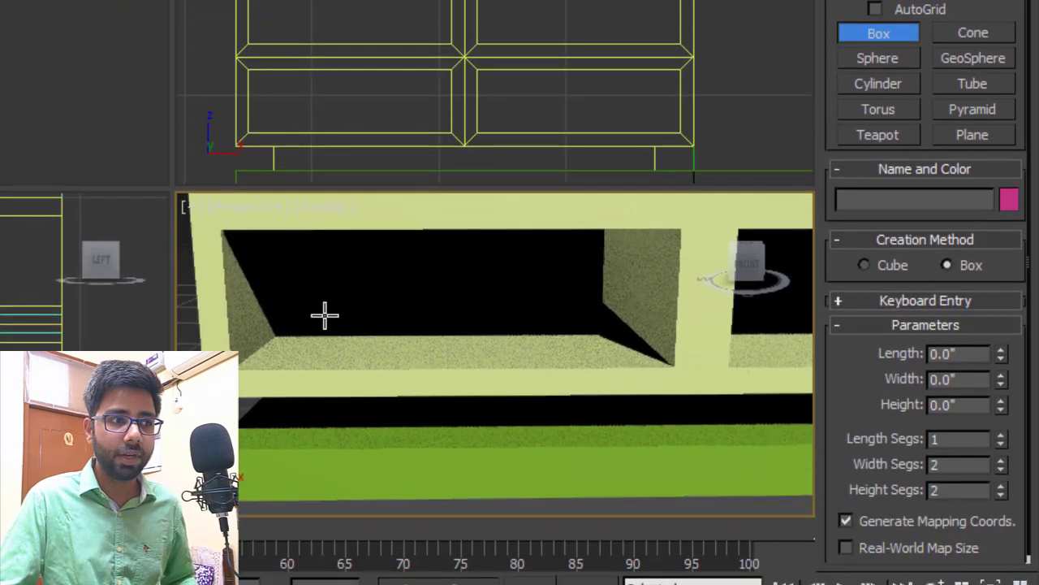
pyautogui.moveTo(327, 298); pyautogui.dragTo(670, 366)
pyautogui.click(676, 245)
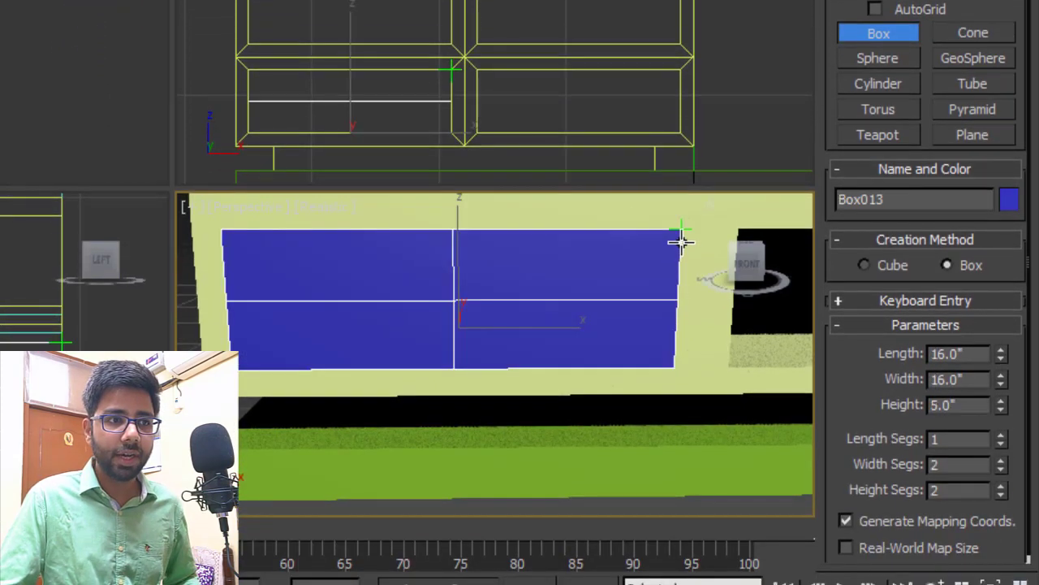
# Step: Reduce the new drawer box to 1 width segment and 1 height segment
pyautogui.moveTo(514, 325); pyautogui.dragTo(523, 359, button='middle')
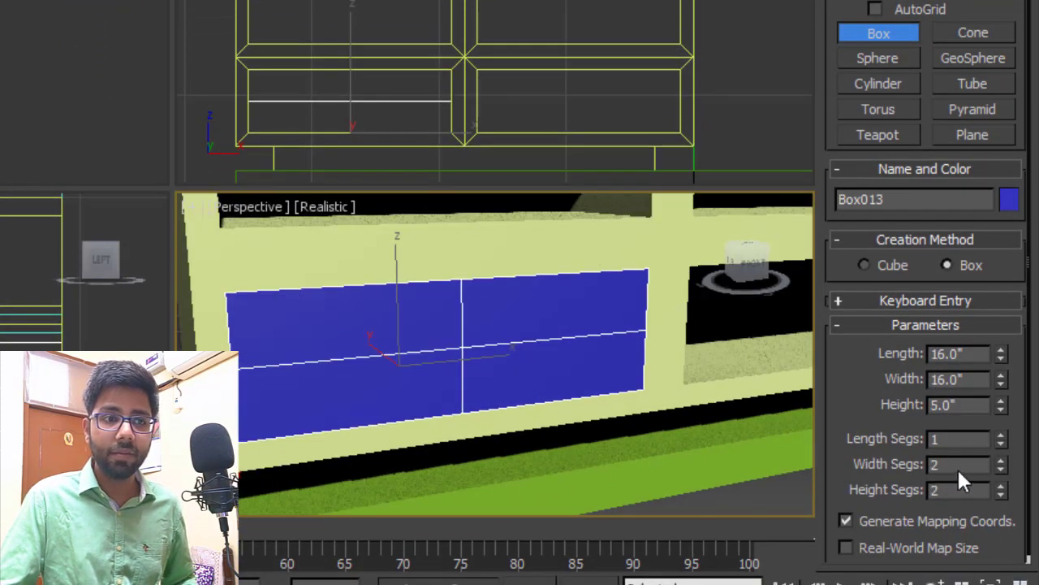
pyautogui.click(1000, 467)
pyautogui.click(1001, 494)
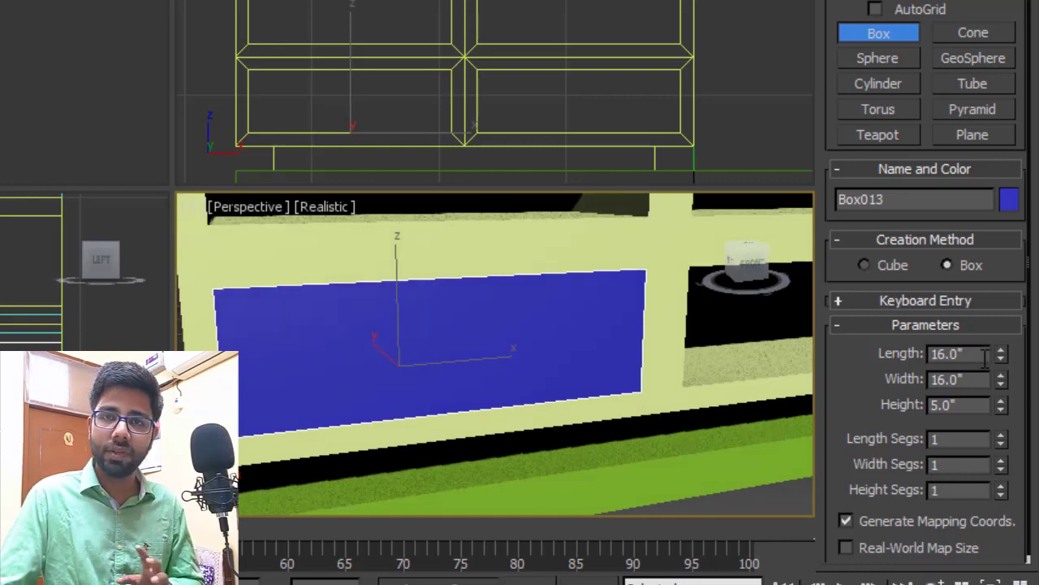
# Step: Set the drawer box's width to 15.75" and its height to 4.75", keeping the length at 16"
pyautogui.click(952, 357)
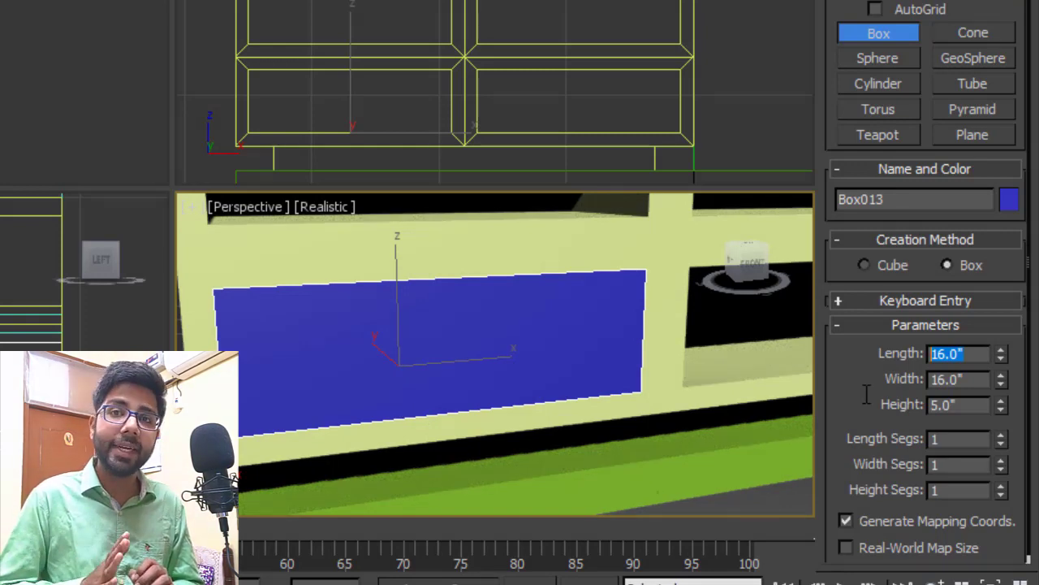
pyautogui.press('Tab')
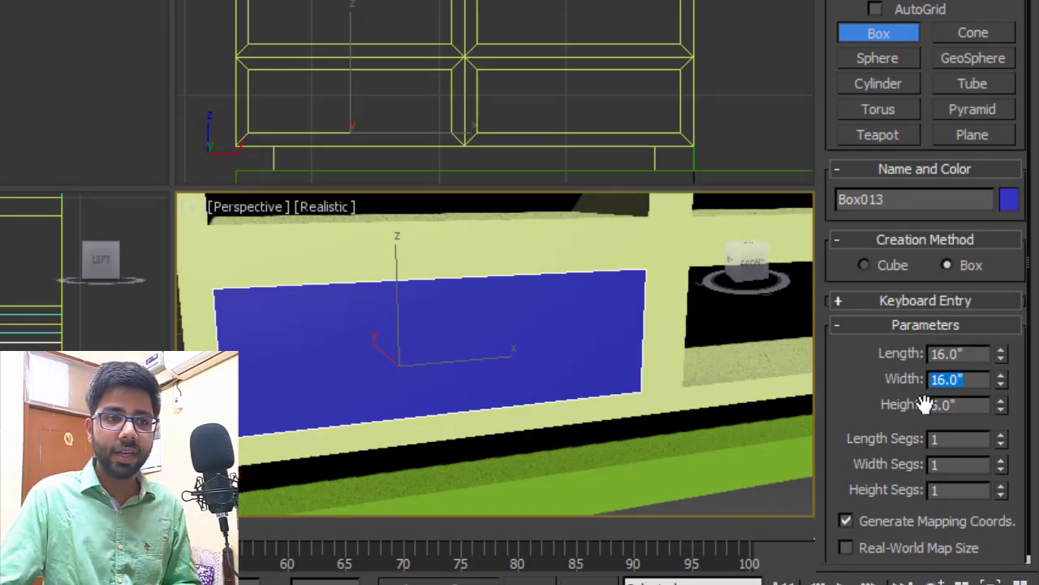
pyautogui.write('1')
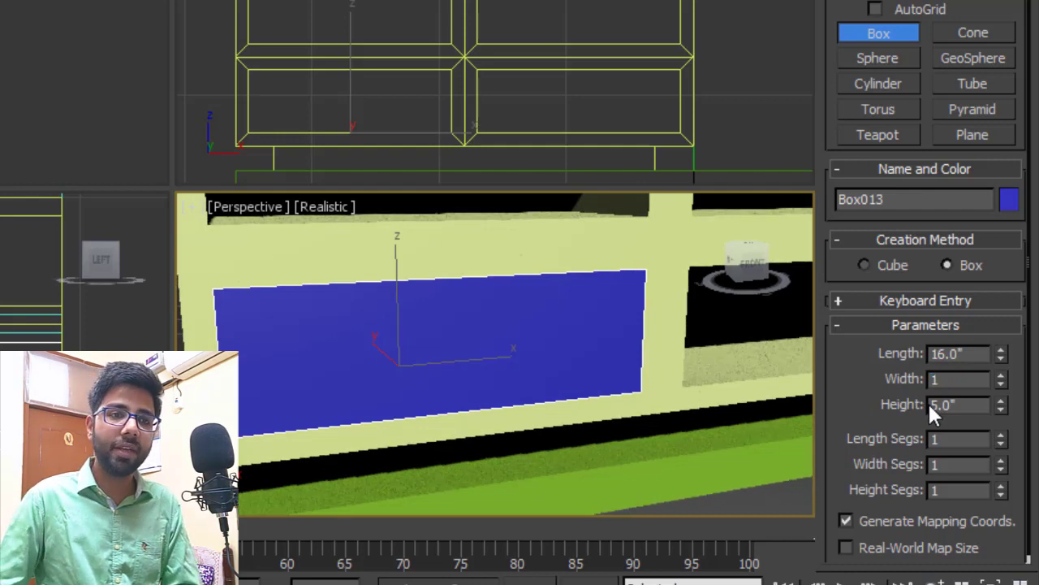
pyautogui.write('5.75')
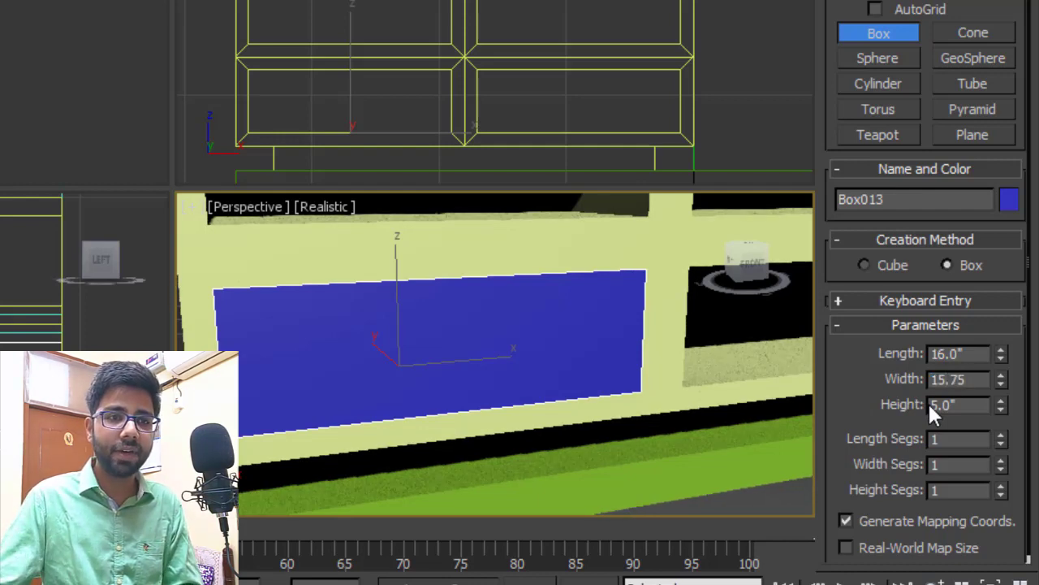
pyautogui.press('Tab')
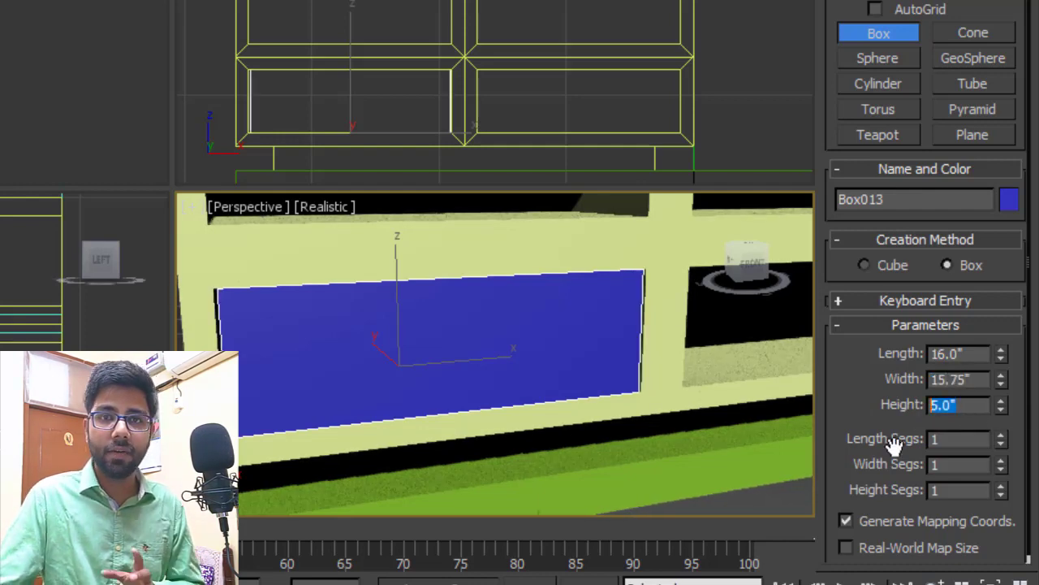
pyautogui.write('4.75')
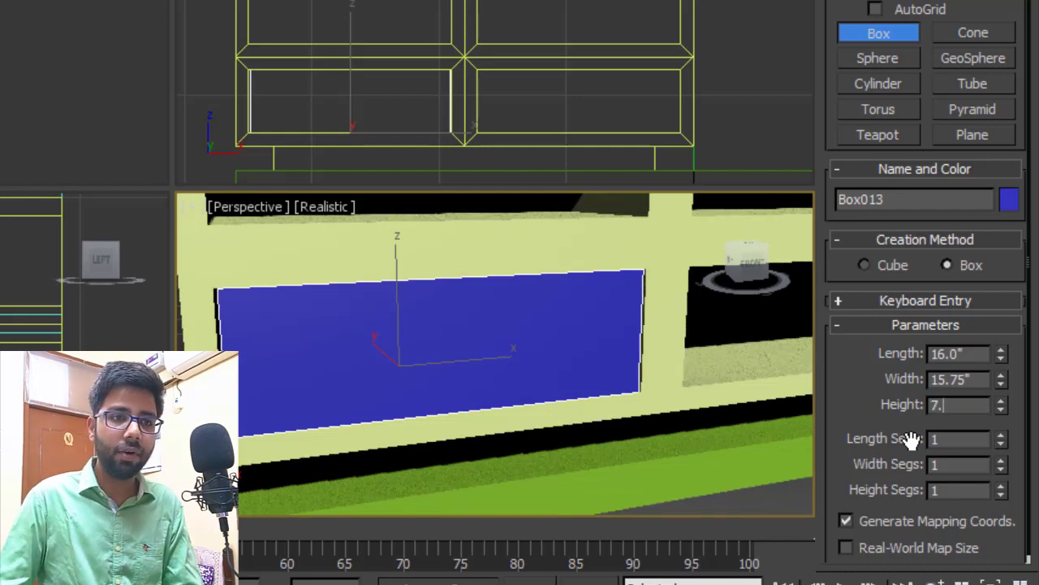
pyautogui.press('Return')
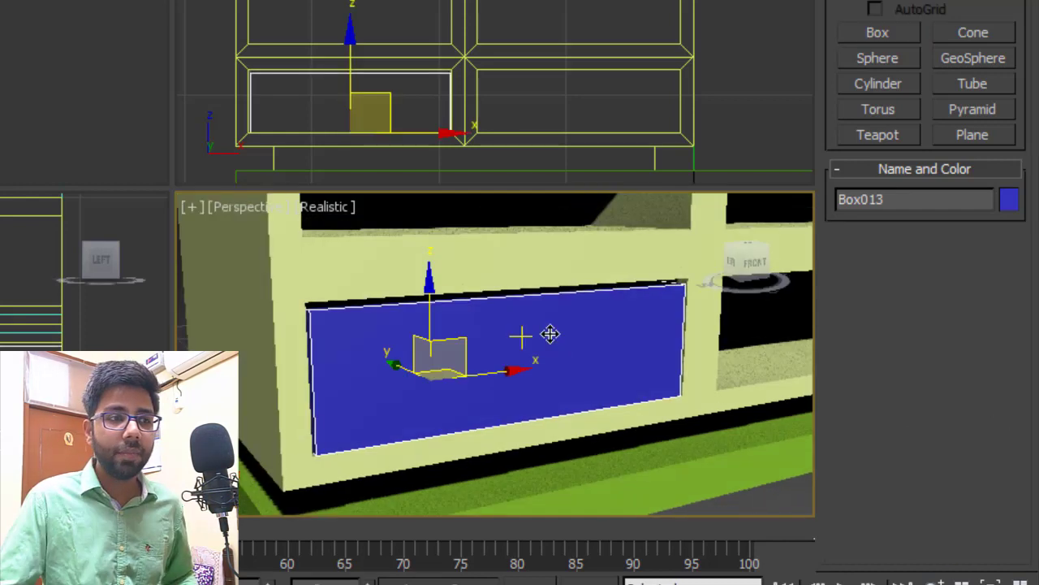
# Step: Convert the blue drawer box to an Editable Poly and isolate it from the rest of the cabinet
pyautogui.rightClick(556, 329)
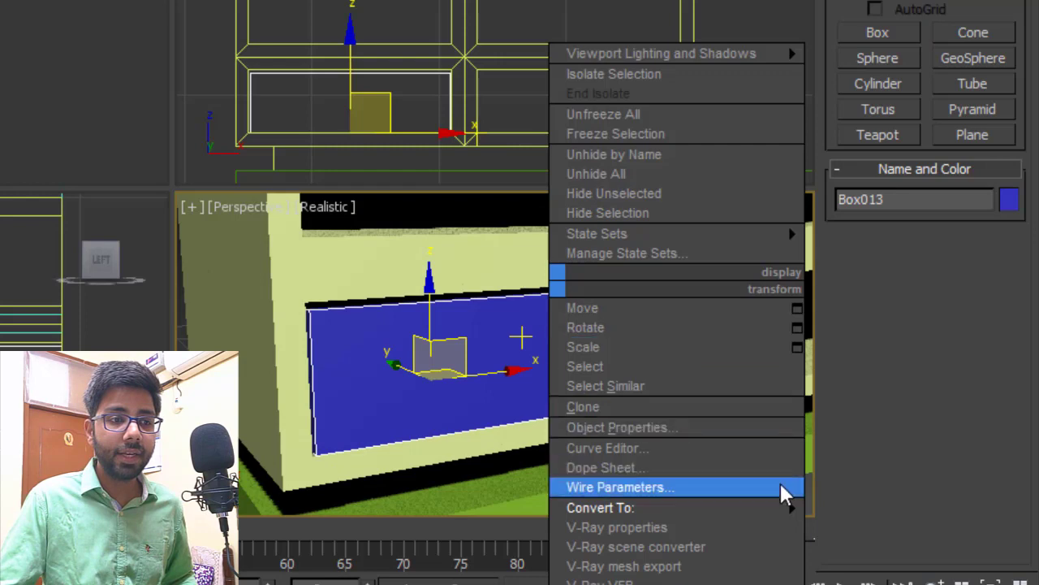
pyautogui.moveTo(787, 509)
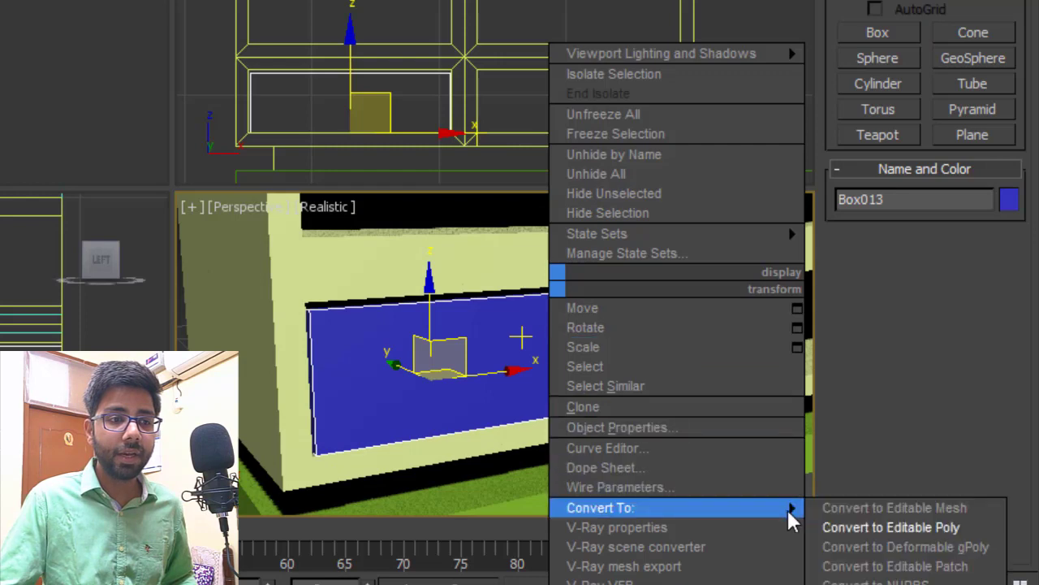
pyautogui.click(896, 527)
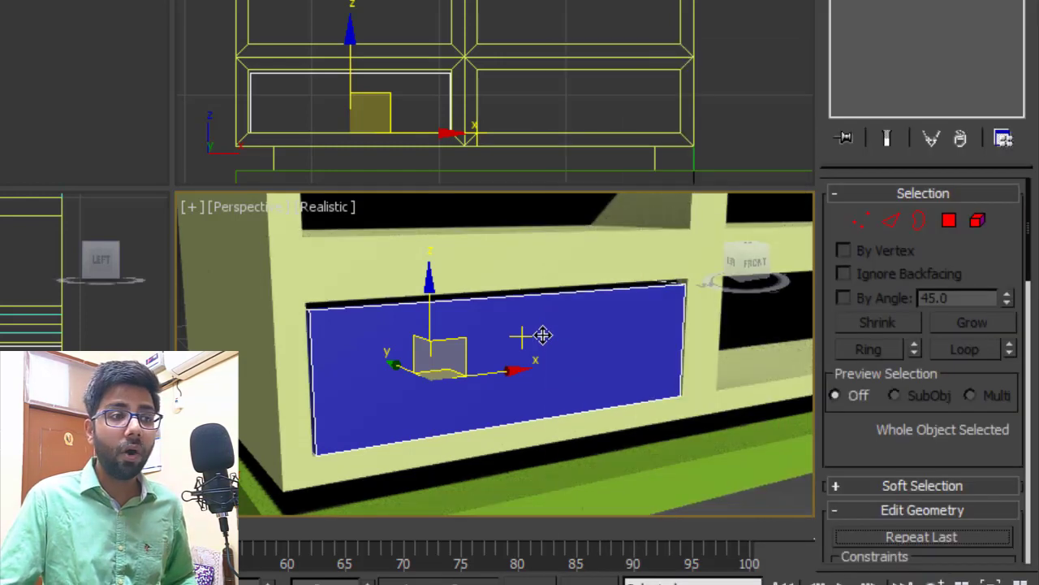
pyautogui.hotkey('alt', 'q')
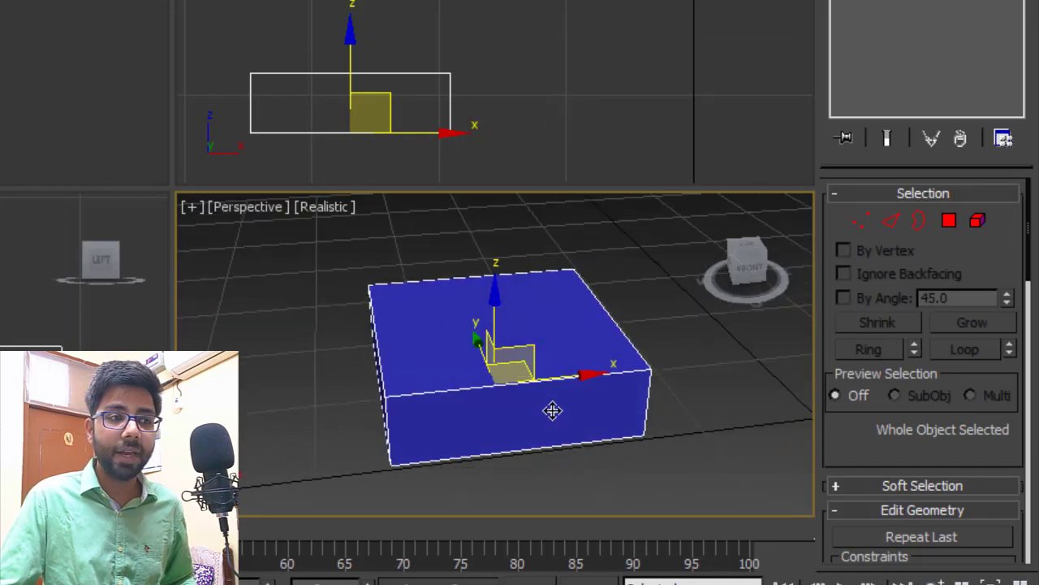
pyautogui.keyDown('alt'); pyautogui.moveTo(553, 411); pyautogui.dragTo(599, 392, button='middle'); pyautogui.keyUp('alt')
pyautogui.scroll(3, 598, 392)
# Step: Inset the top polygon of the isolated drawer box by 1"
pyautogui.click(950, 223)
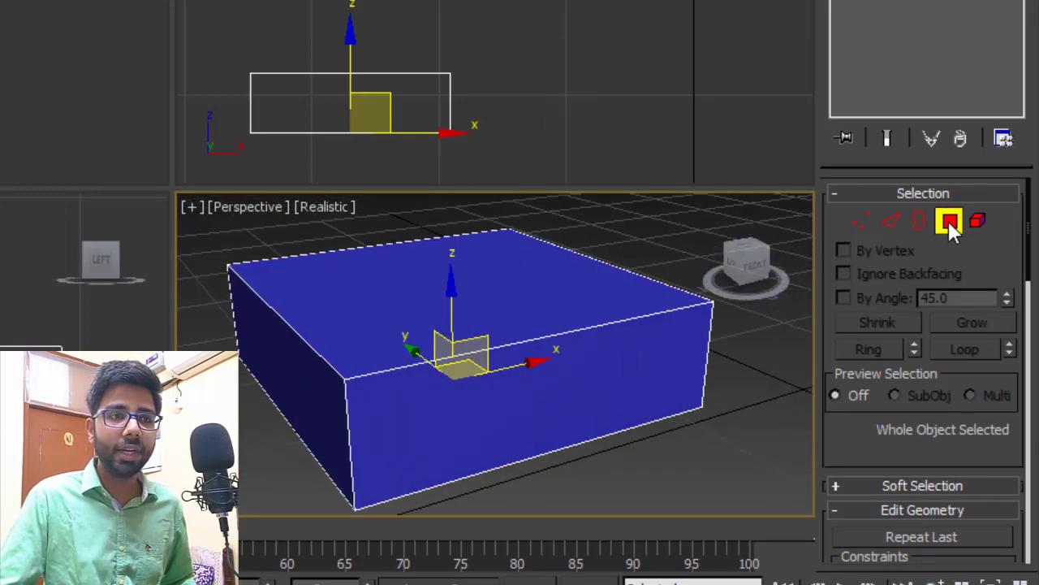
pyautogui.click(563, 295)
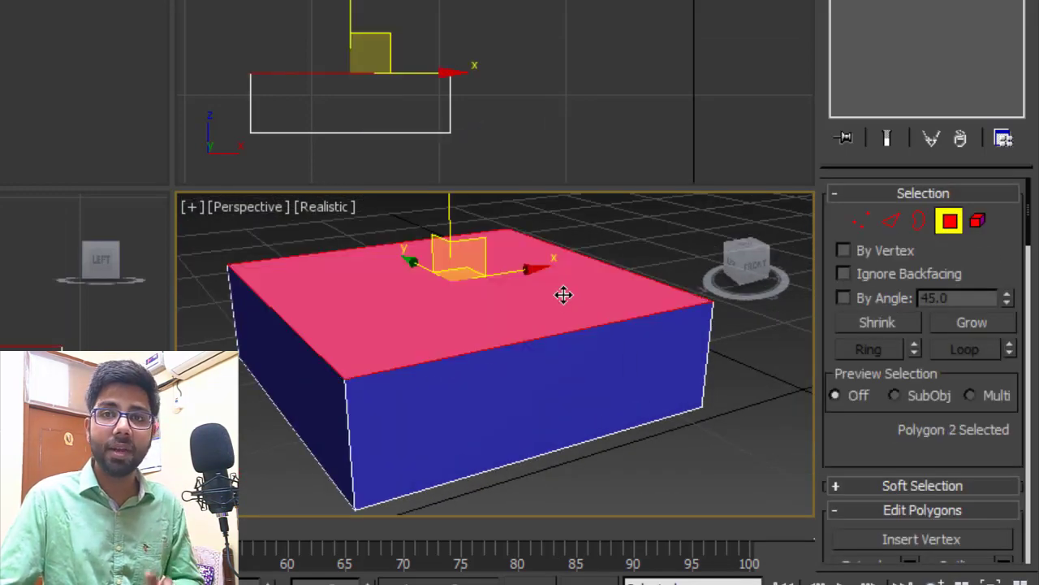
pyautogui.rightClick(558, 287)
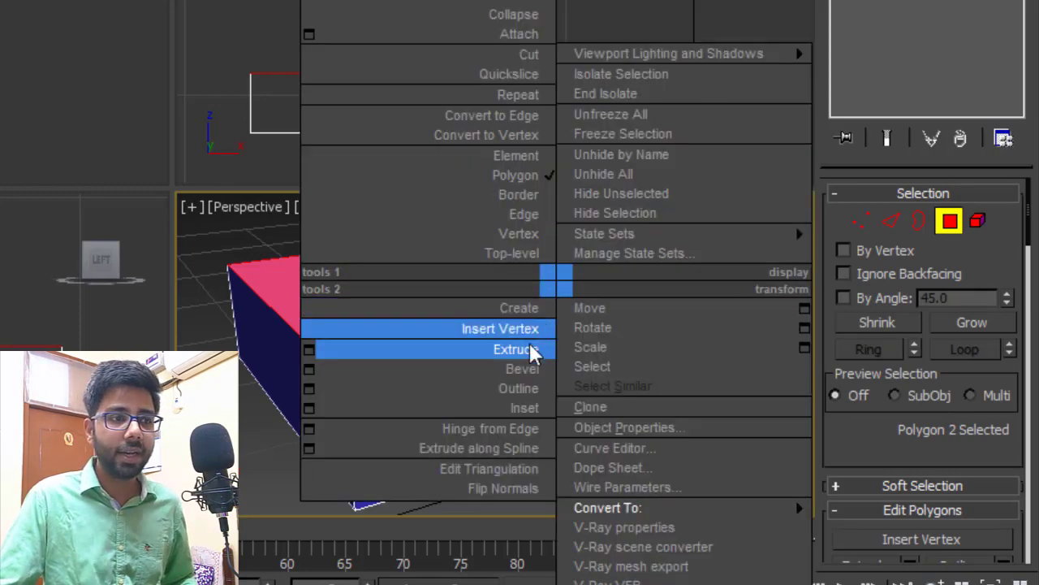
pyautogui.click(313, 409)
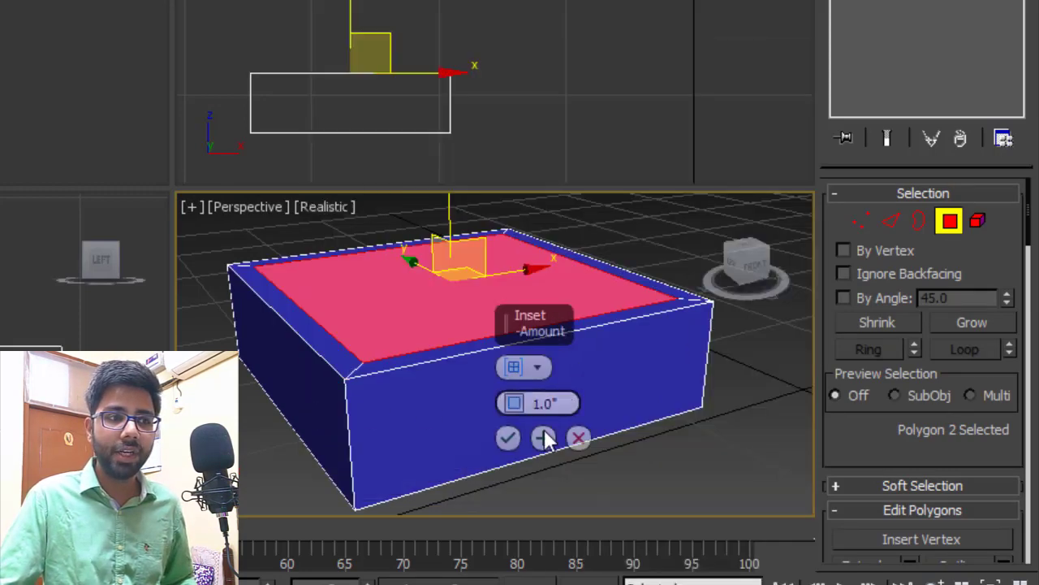
pyautogui.click(506, 438)
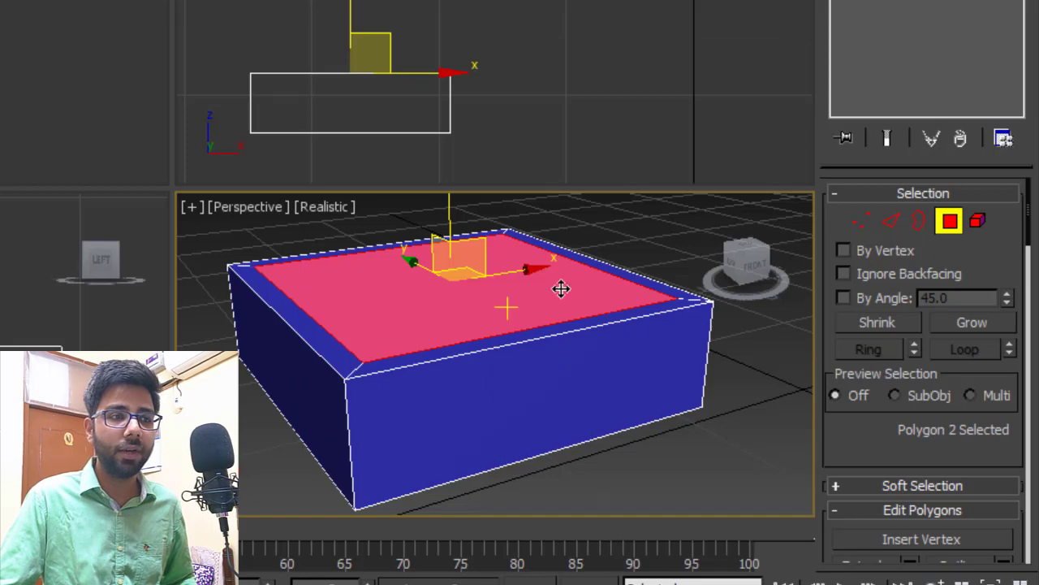
# Step: Extrude the inset top polygon down by -4" to hollow out the drawer
pyautogui.rightClick(559, 288)
pyautogui.click(308, 346)
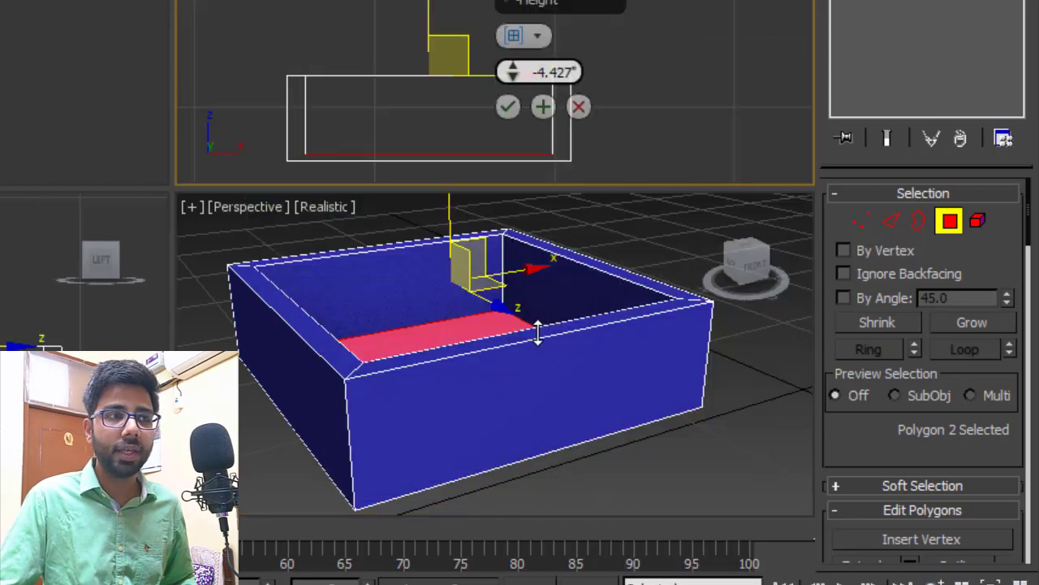
pyautogui.moveTo(538, 332); pyautogui.dragTo(549, 309)
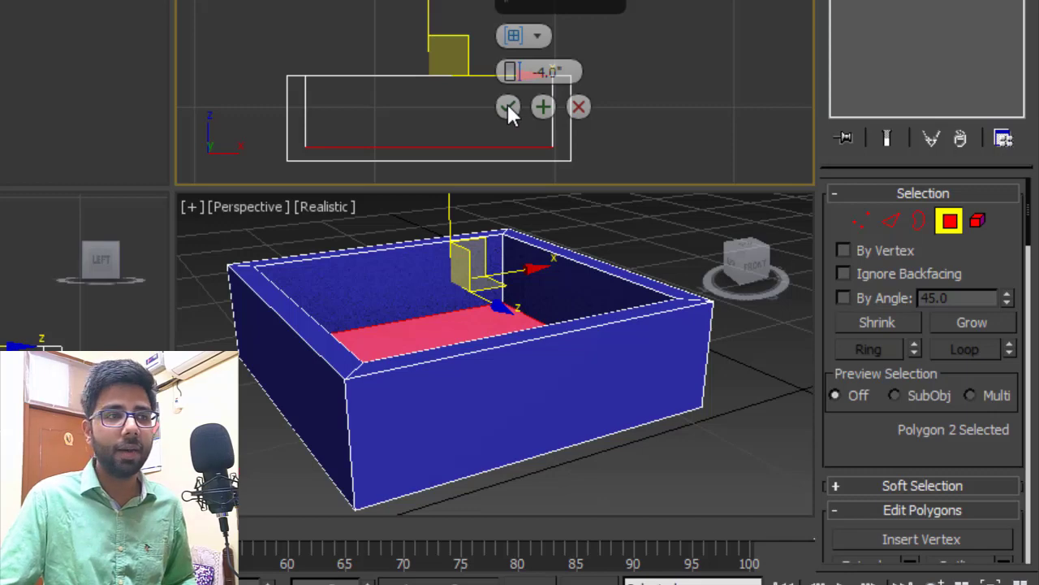
pyautogui.click(507, 107)
# Step: Extrude the drawer's front polygon outward by 1"
pyautogui.keyDown('alt'); pyautogui.moveTo(552, 390); pyautogui.dragTo(568, 371, button='middle'); pyautogui.keyUp('alt')
pyautogui.click(573, 349)
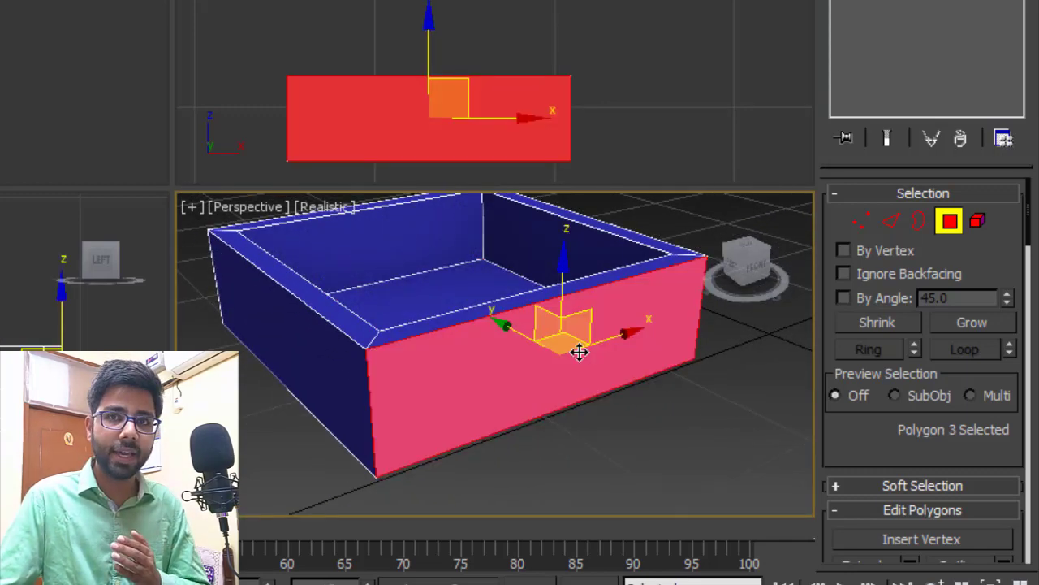
pyautogui.rightClick(579, 351)
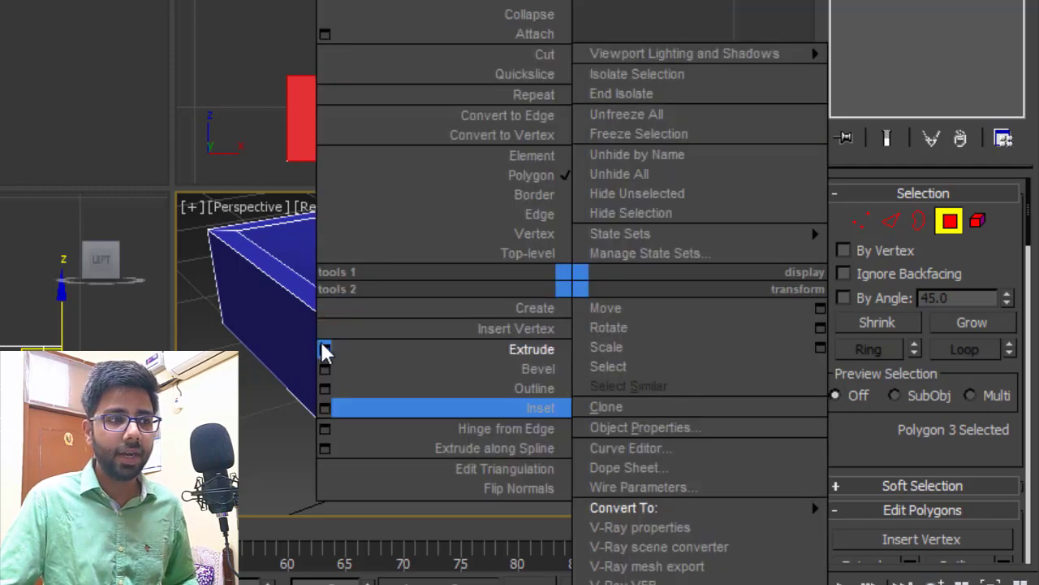
pyautogui.click(324, 347)
pyautogui.write('1')
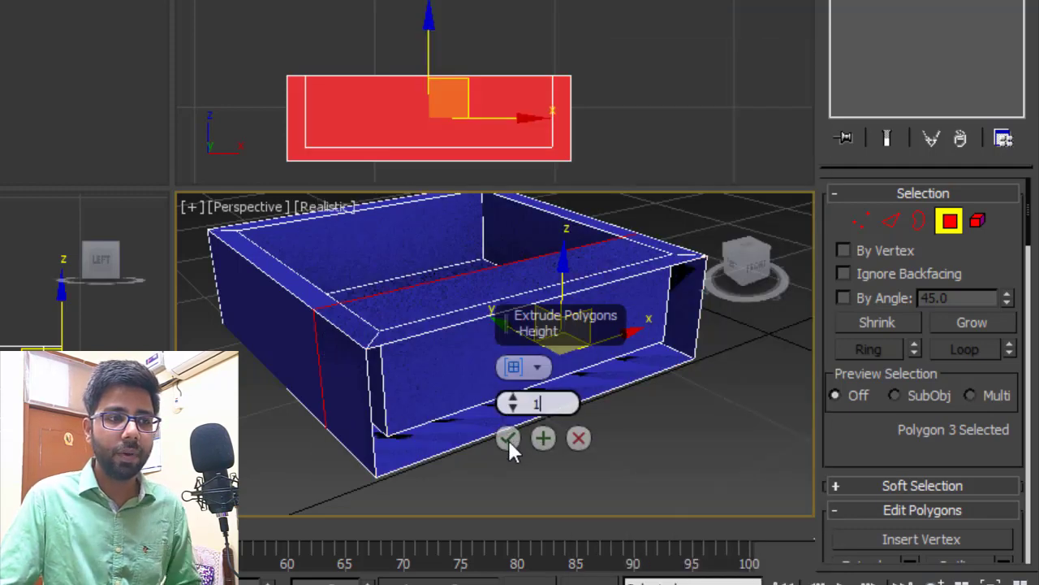
pyautogui.press('Return')
pyautogui.click(508, 438)
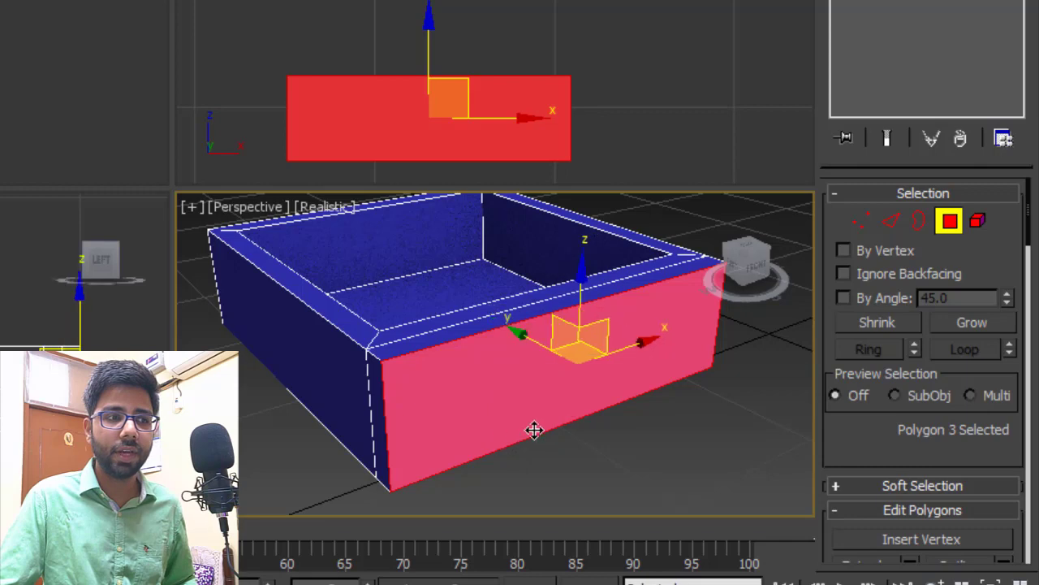
# Step: Extrude the top and both side edge polygons of the drawer's front panel by 0.75" using Local Normal
pyautogui.keyDown('alt'); pyautogui.moveTo(533, 429); pyautogui.dragTo(543, 324, button='middle'); pyautogui.keyUp('alt')
pyautogui.click(540, 323)
pyautogui.keyDown('alt'); pyautogui.moveTo(490, 390); pyautogui.dragTo(584, 349, button='middle'); pyautogui.keyUp('alt')
pyautogui.keyDown('ctrl'); pyautogui.click(467, 445); pyautogui.keyUp('ctrl')
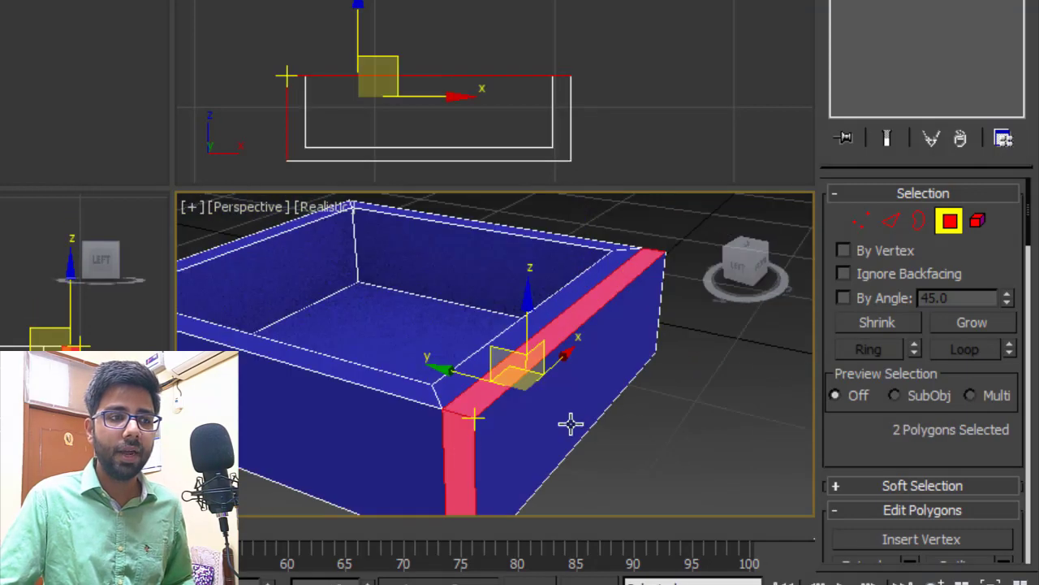
pyautogui.keyDown('ctrl'); pyautogui.click(509, 360); pyautogui.keyUp('ctrl')
pyautogui.moveTo(603, 409)
pyautogui.keyDown('alt'); pyautogui.mouseDown(button='middle')
pyautogui.moveTo(487, 389)
pyautogui.moveTo(601, 392)
pyautogui.mouseUp(button='middle'); pyautogui.keyUp('alt')
pyautogui.scroll(-5, 509, 394)
pyautogui.scroll(5, 312, 393)
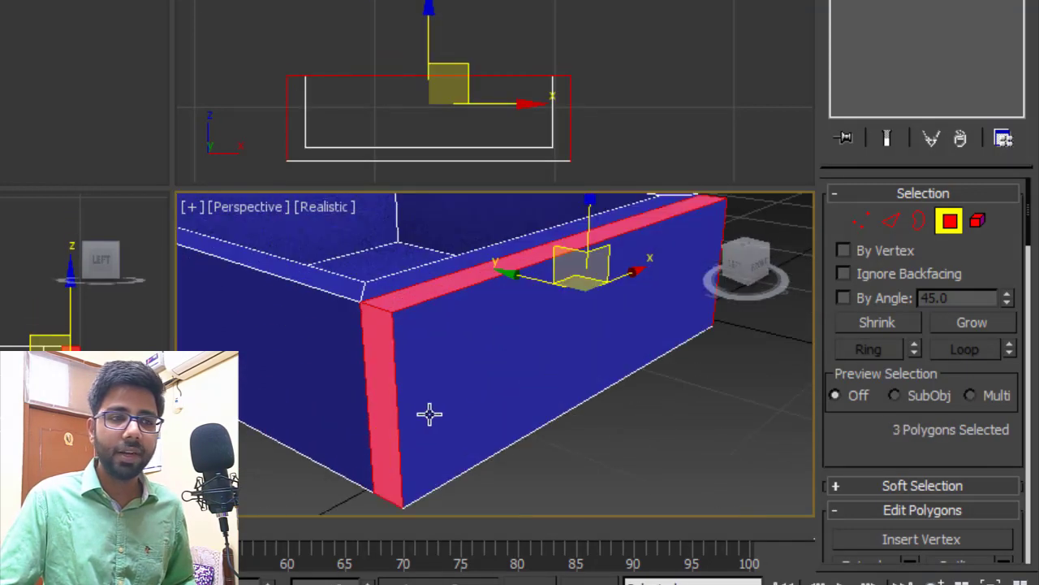
pyautogui.rightClick(504, 365)
pyautogui.click(258, 350)
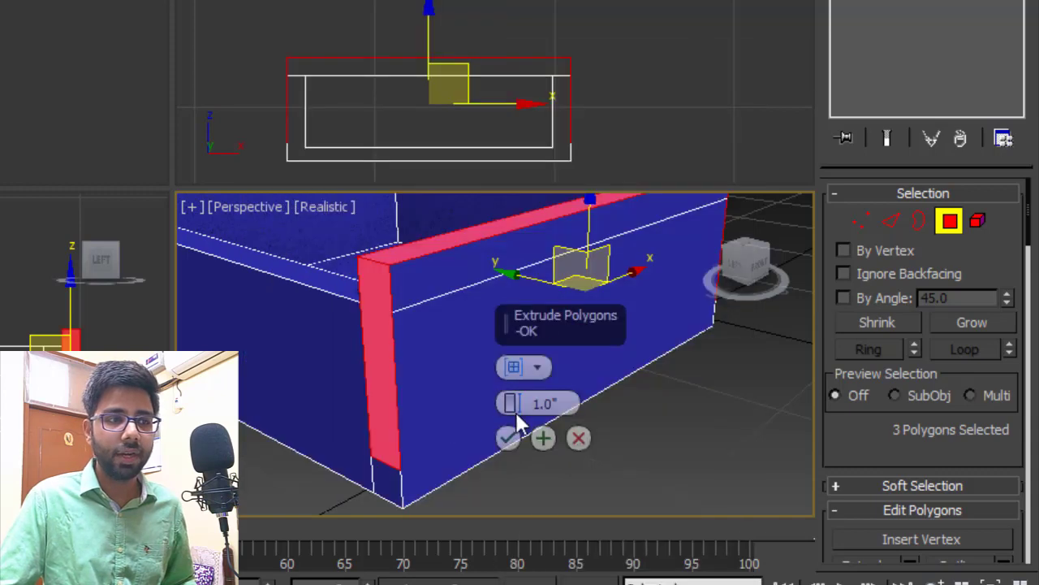
pyautogui.click(515, 370)
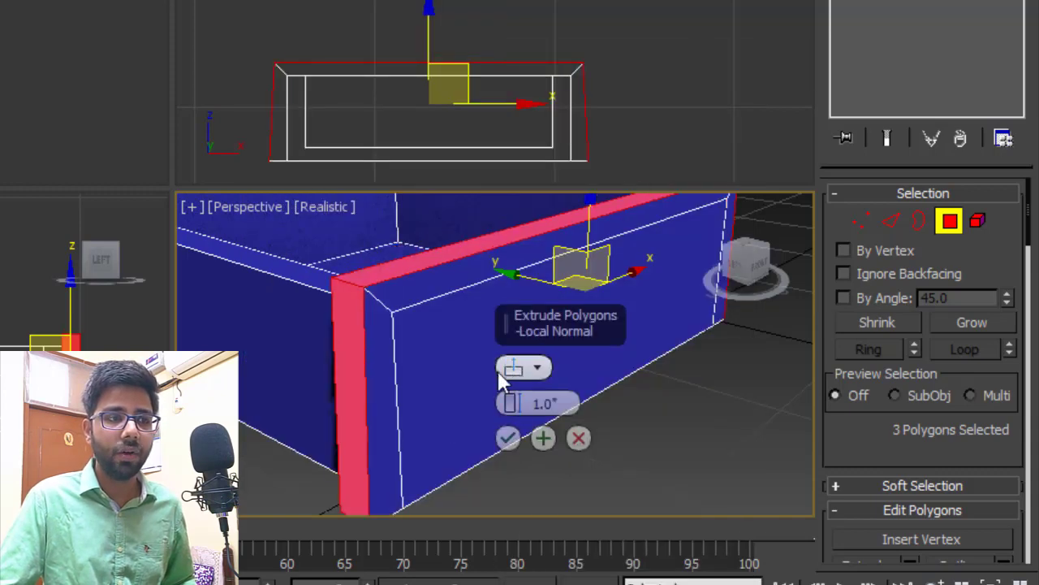
pyautogui.scroll(-3, 393, 385)
pyautogui.keyDown('alt'); pyautogui.moveTo(393, 384); pyautogui.dragTo(471, 385, button='middle'); pyautogui.keyUp('alt')
pyautogui.moveTo(570, 401); pyautogui.dragTo(477, 415)
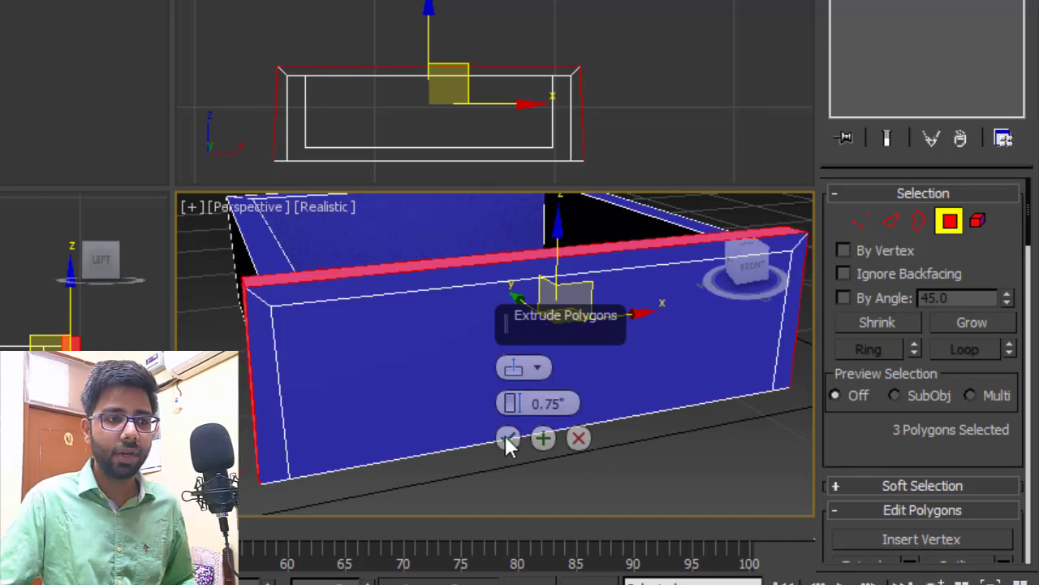
pyautogui.click(506, 438)
# Step: Leave polygon editing of the drawer and end the isolation to bring back the rest of the TV unit
pyautogui.click(948, 219)
pyautogui.click(719, 450)
pyautogui.scroll(-5, 528, 349)
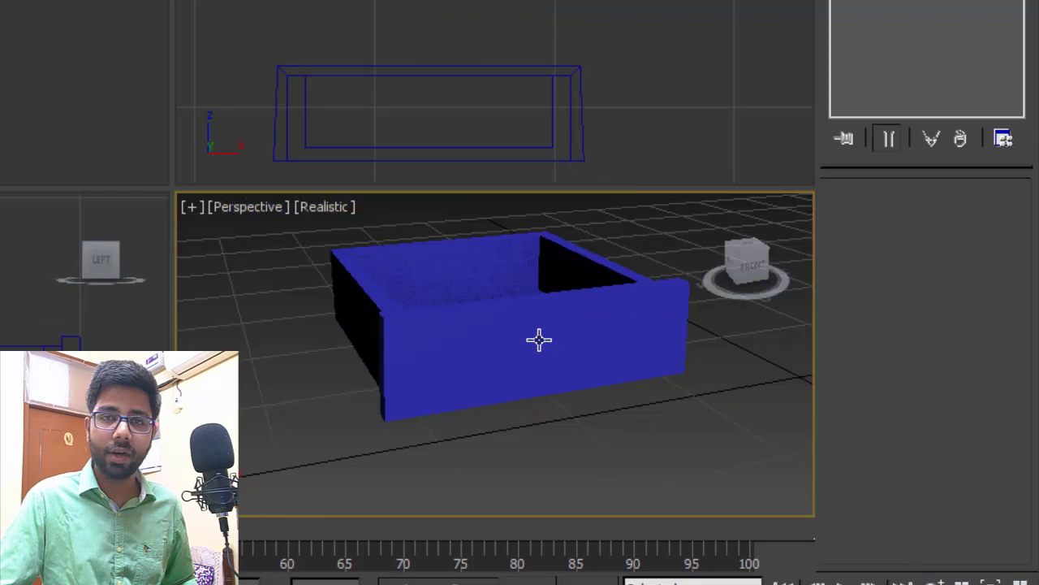
pyautogui.keyDown('alt'); pyautogui.moveTo(538, 339); pyautogui.dragTo(580, 347, button='middle'); pyautogui.keyUp('alt')
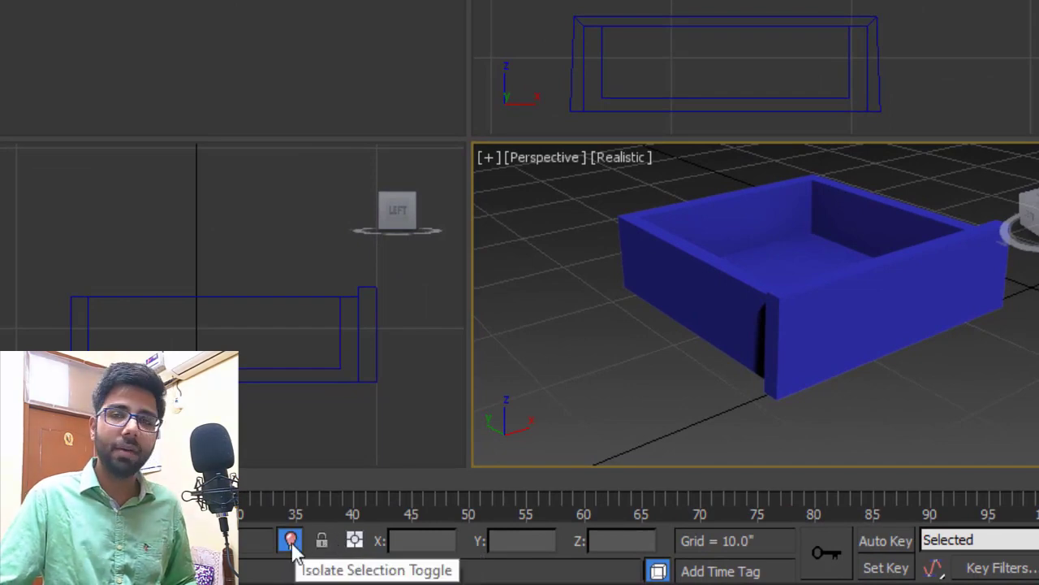
pyautogui.click(291, 541)
pyautogui.scroll(-6, 714, 328)
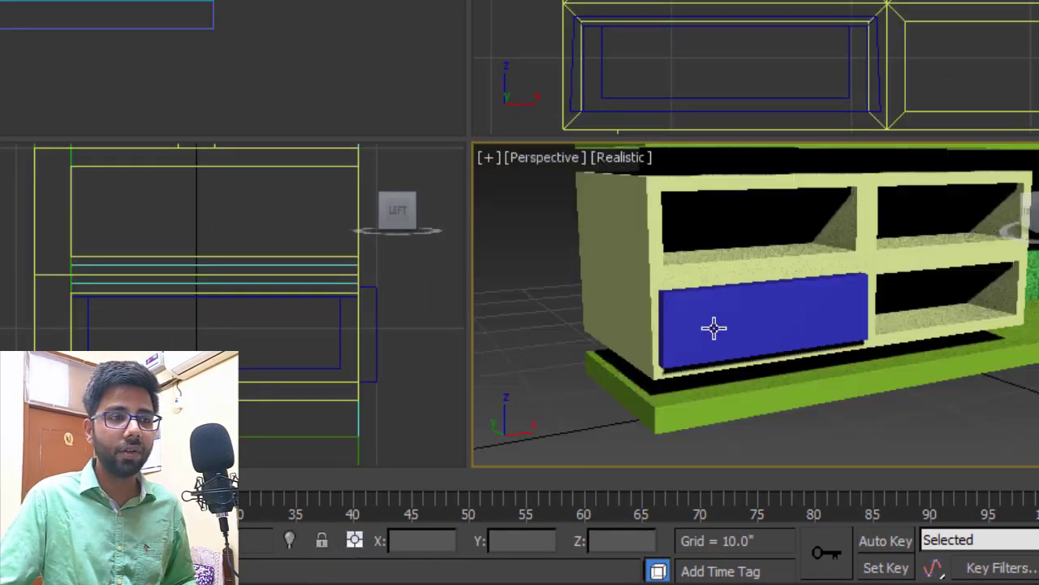
# Step: Copy the drawer straight up into the upper left cabinet opening and set the copy's Z position to 14"
pyautogui.scroll(5, 766, 394)
pyautogui.click(766, 413)
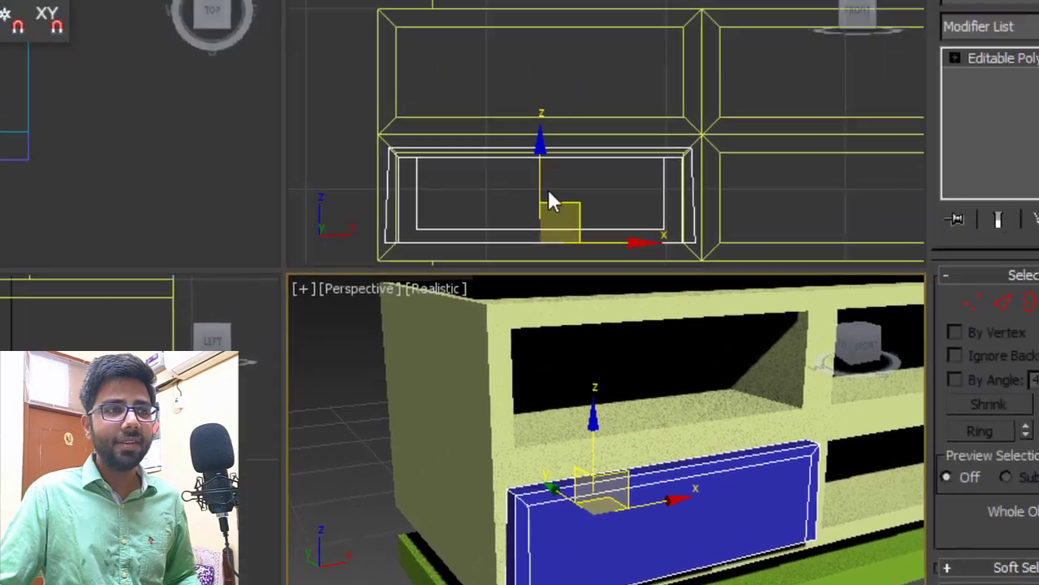
pyautogui.moveTo(550, 201); pyautogui.dragTo(600, 189, button='middle')
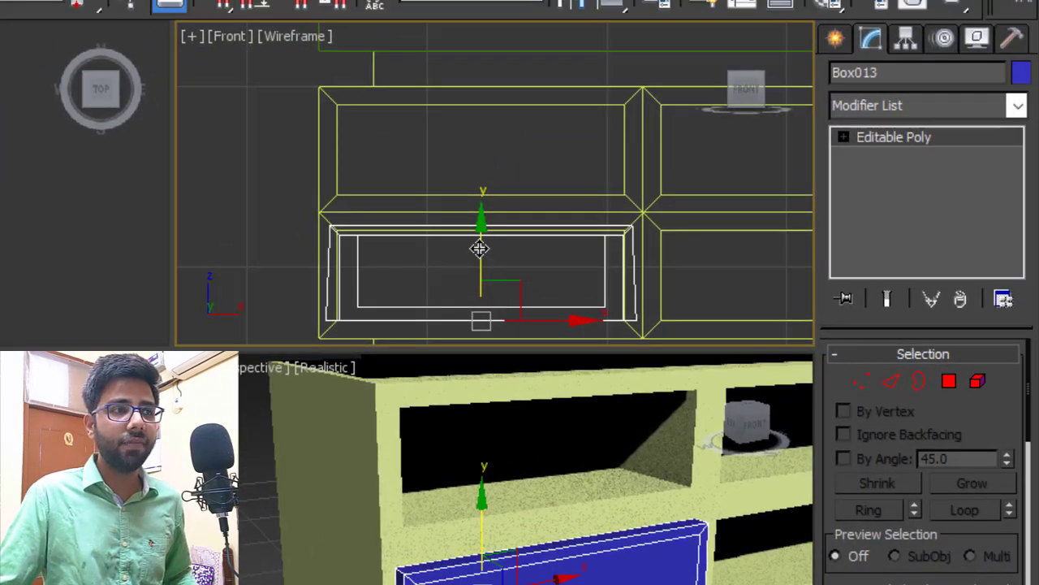
pyautogui.moveTo(480, 248)
pyautogui.keyDown('shift'); pyautogui.mouseDown()
pyautogui.moveTo(531, 174)
pyautogui.moveTo(593, 137)
pyautogui.mouseUp(); pyautogui.keyUp('shift')
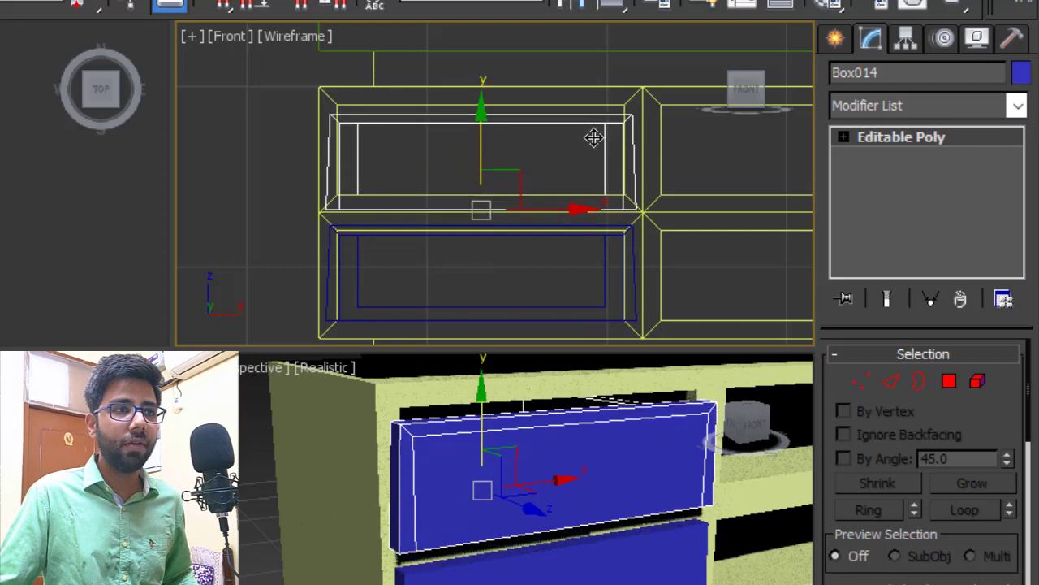
pyautogui.scroll(3, 499, 163)
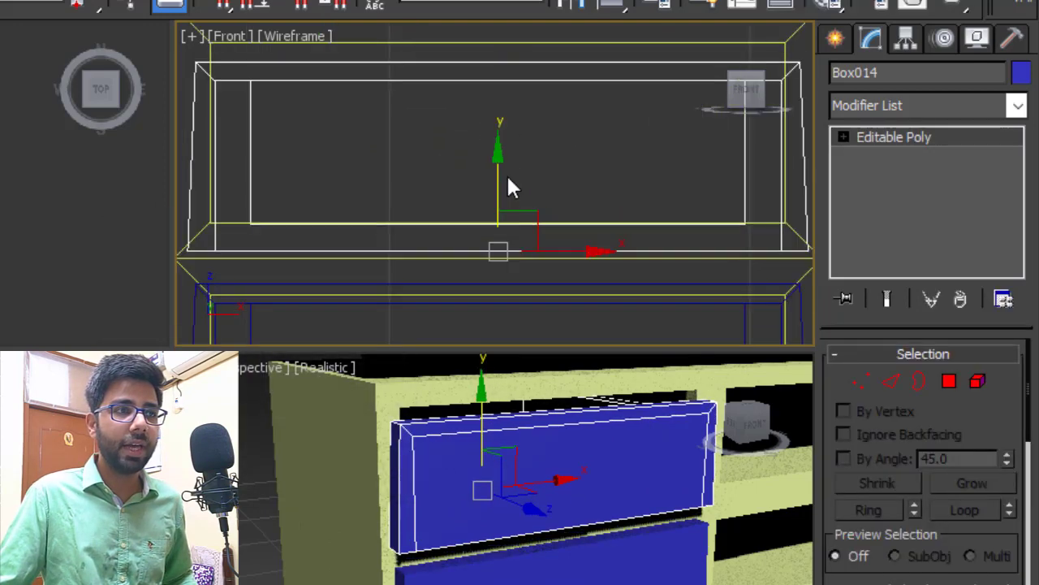
pyautogui.moveTo(494, 169); pyautogui.dragTo(526, 173)
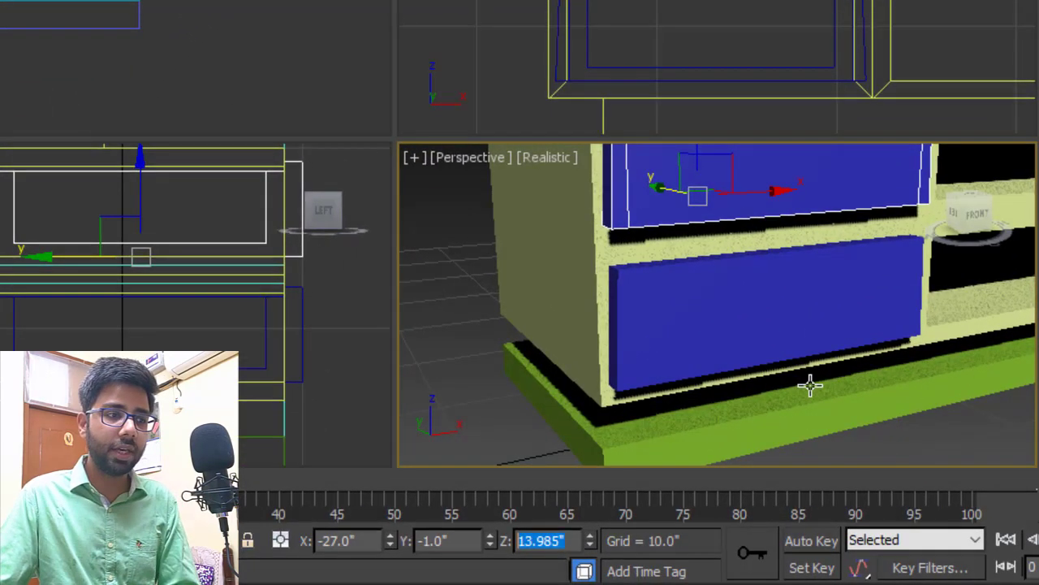
pyautogui.write('14')
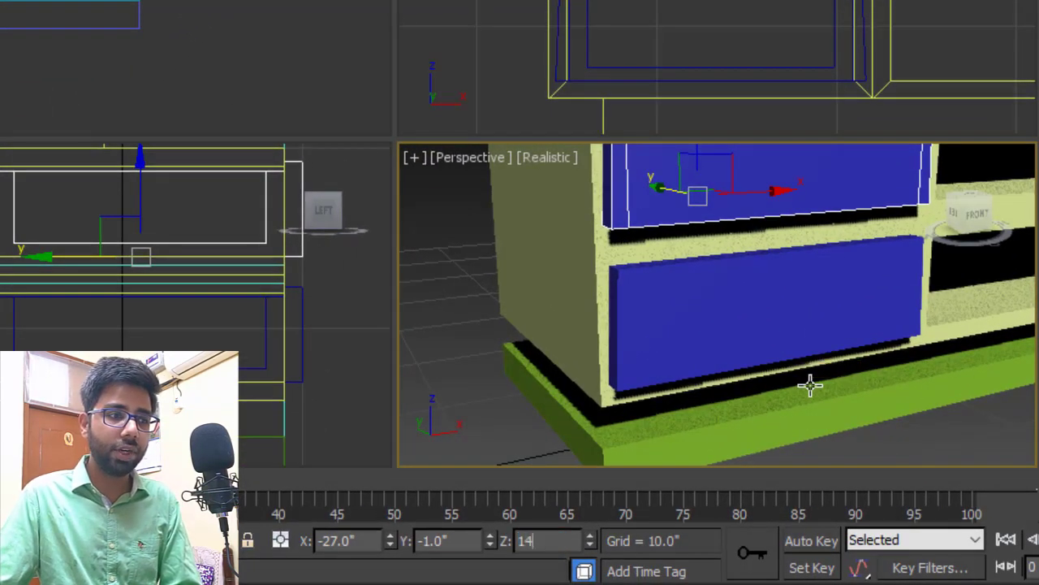
pyautogui.press('Return')
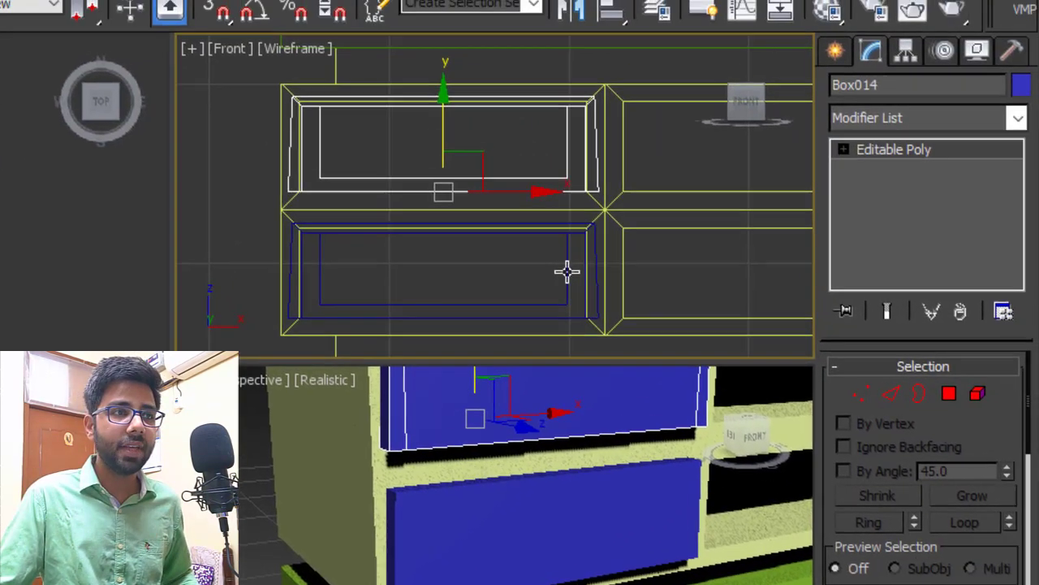
# Step: Copy both left drawers sideways into the two right cabinet openings as one set of plain copies
pyautogui.keyDown('ctrl'); pyautogui.click(784, 51); pyautogui.keyUp('ctrl')
pyautogui.moveTo(784, 51); pyautogui.dragTo(698, 20, button='middle')
pyautogui.moveTo(478, 239); pyautogui.dragTo(318, 197, button='middle')
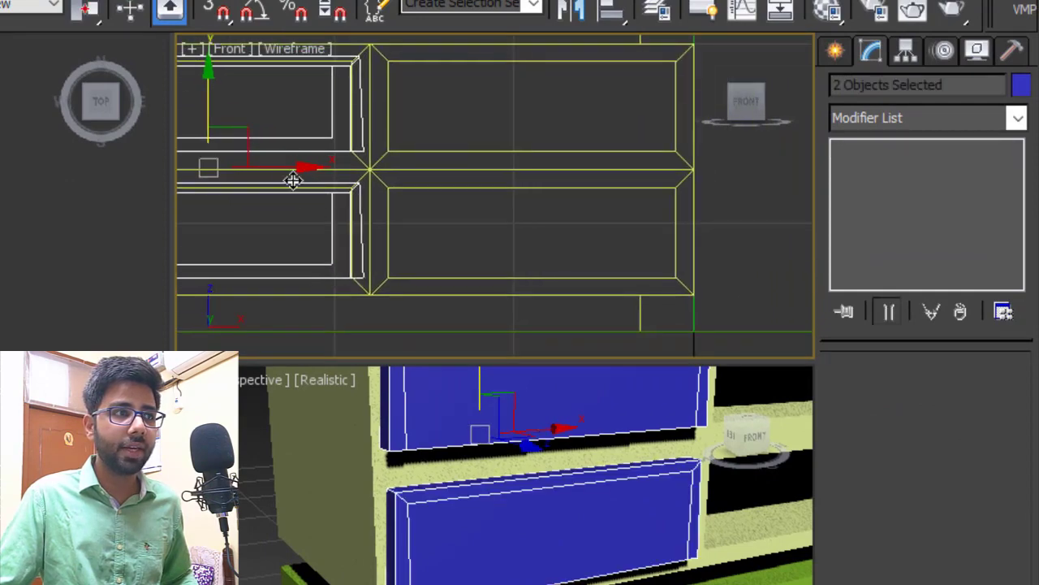
pyautogui.moveTo(294, 179); pyautogui.dragTo(613, 160)
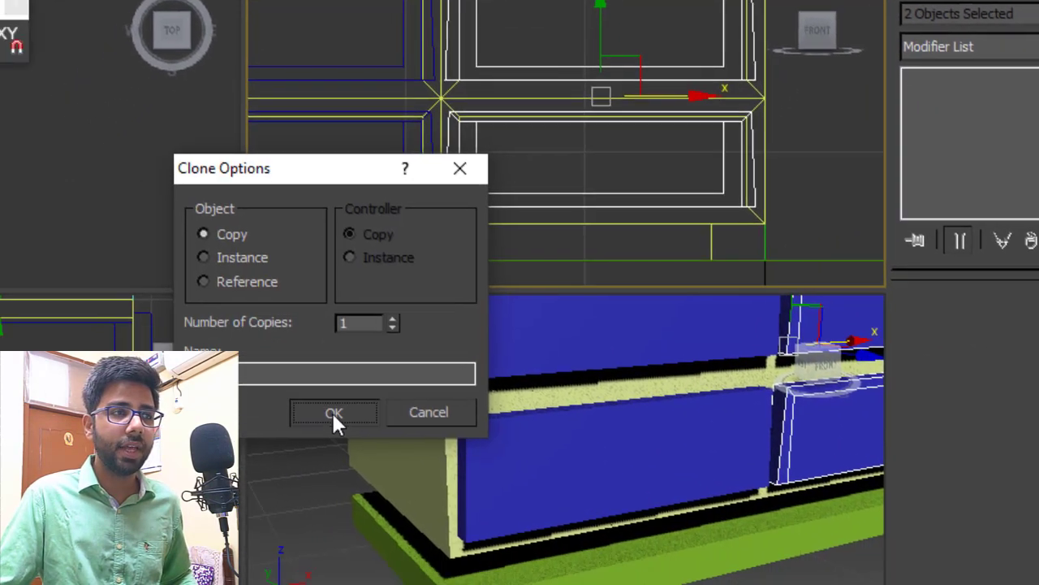
pyautogui.click(334, 417)
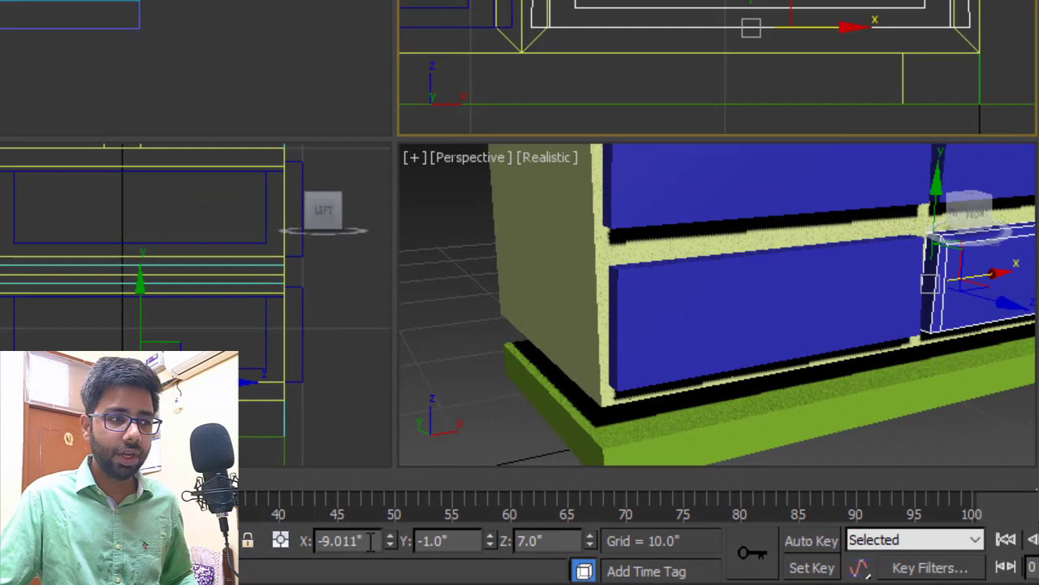
# Step: Set the X position of the two copied right drawers to -9" and deselect them
pyautogui.write('-')
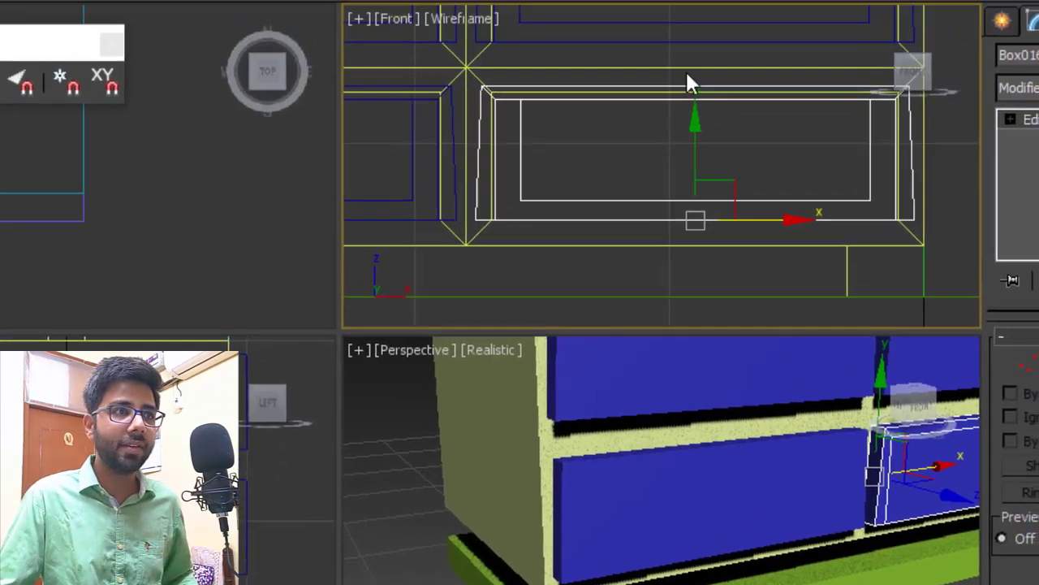
pyautogui.scroll(3, 679, 171)
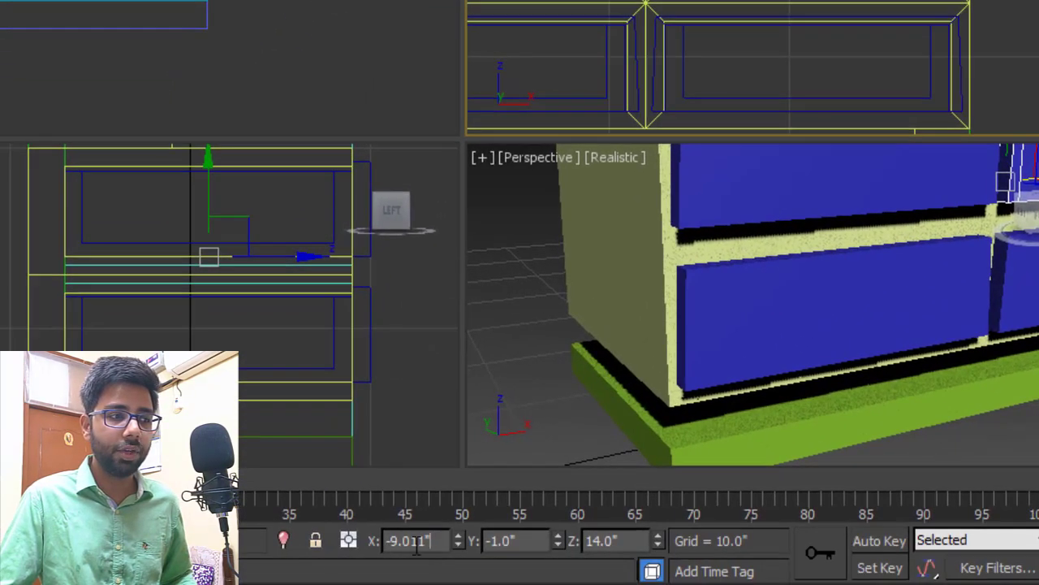
pyautogui.doubleClick(417, 549)
pyautogui.write('-9.0"')
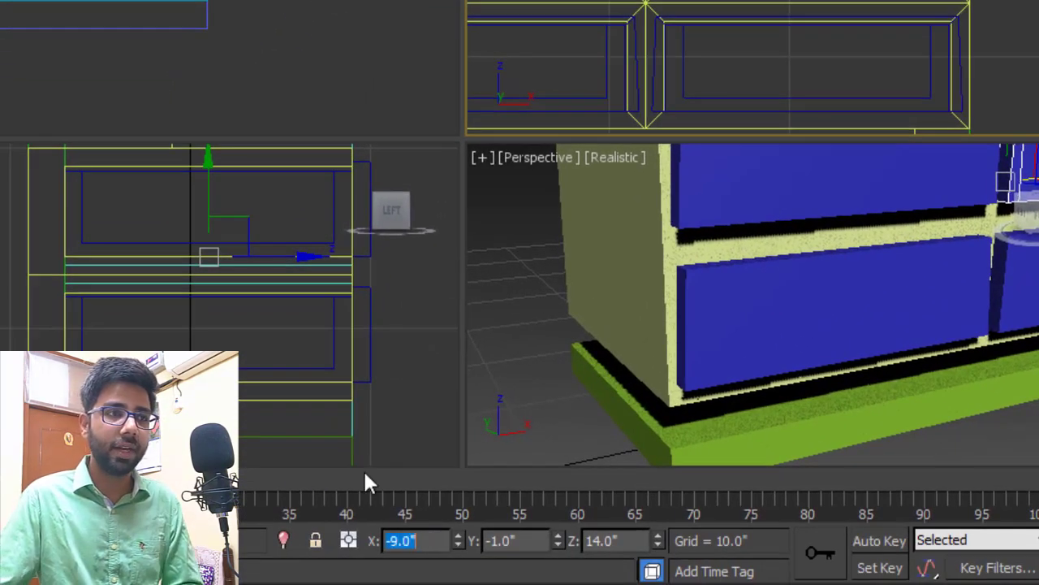
pyautogui.scroll(-4, 771, 341)
pyautogui.click(773, 341)
pyautogui.keyDown('alt'); pyautogui.moveTo(774, 340); pyautogui.dragTo(917, 365, button='middle'); pyautogui.keyUp('alt')
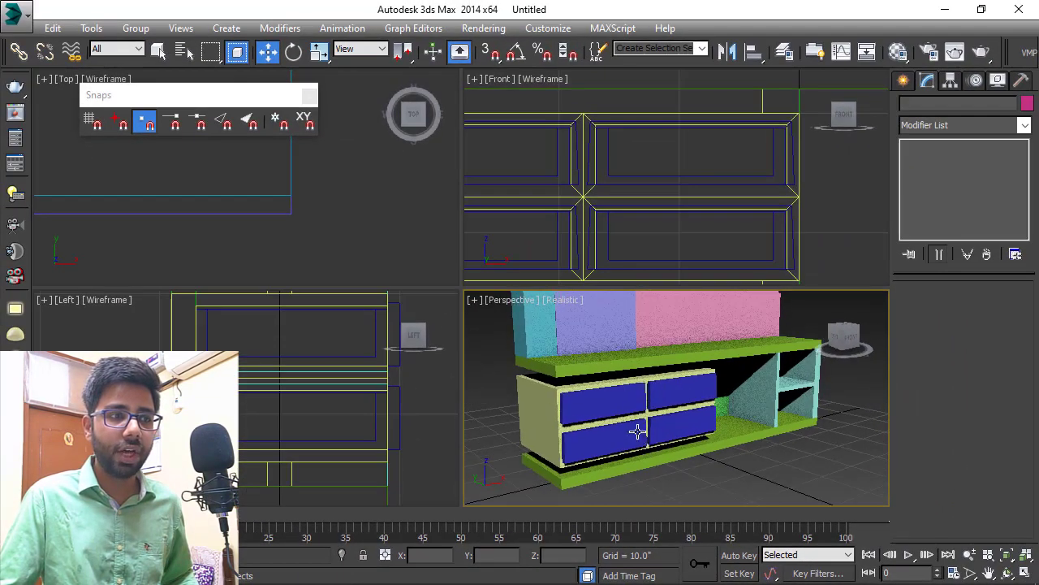
# Step: Extrude the bottom edge polygons of the upper left drawer's front panel by 0.75" using Local Normal
pyautogui.scroll(4, 637, 431)
pyautogui.click(628, 444)
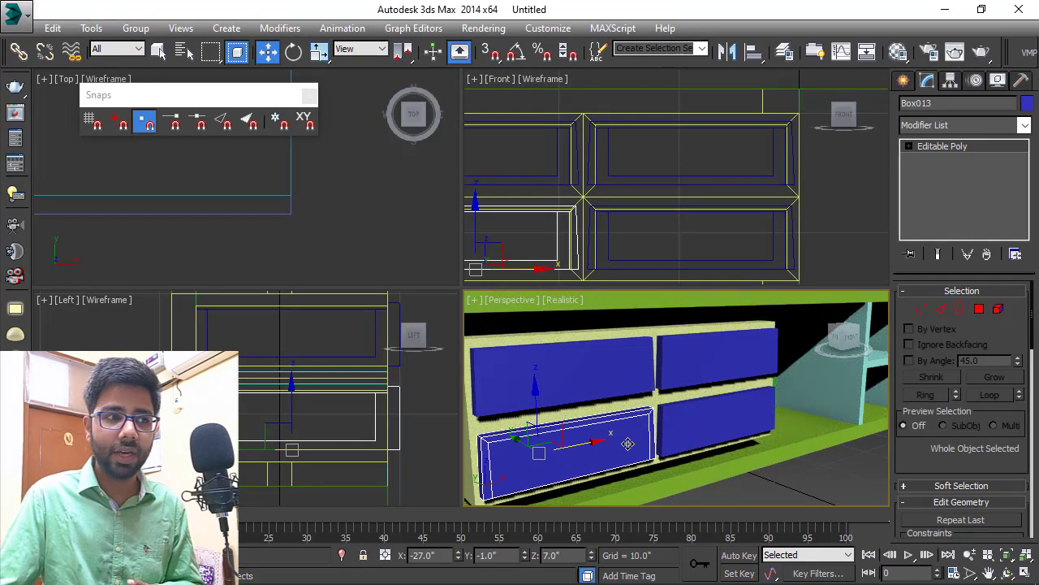
pyautogui.keyDown('alt'); pyautogui.moveTo(687, 453); pyautogui.dragTo(615, 343, button='middle'); pyautogui.keyUp('alt')
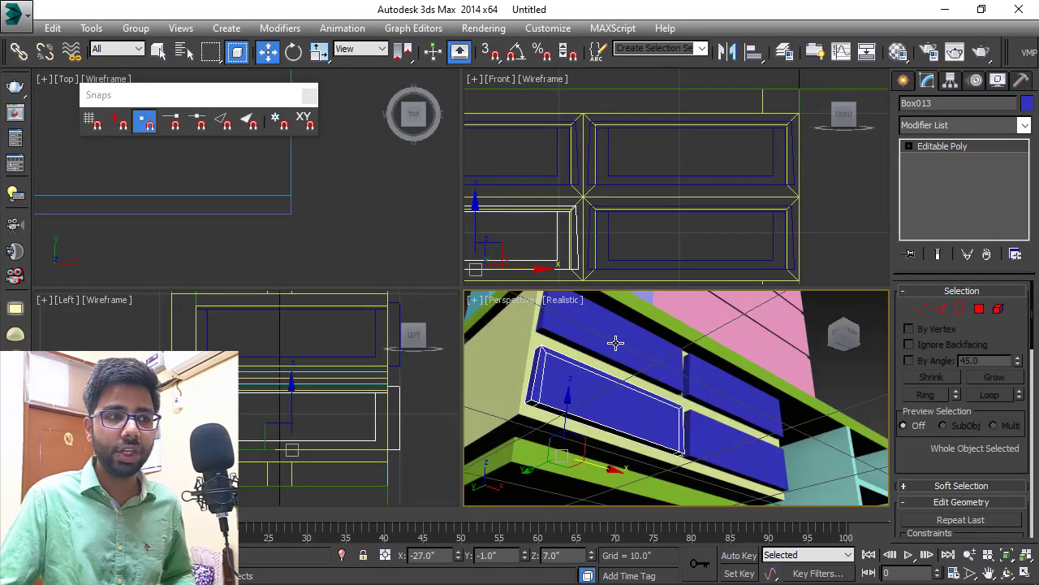
pyautogui.click(584, 366)
pyautogui.scroll(2, 589, 365)
pyautogui.click(979, 309)
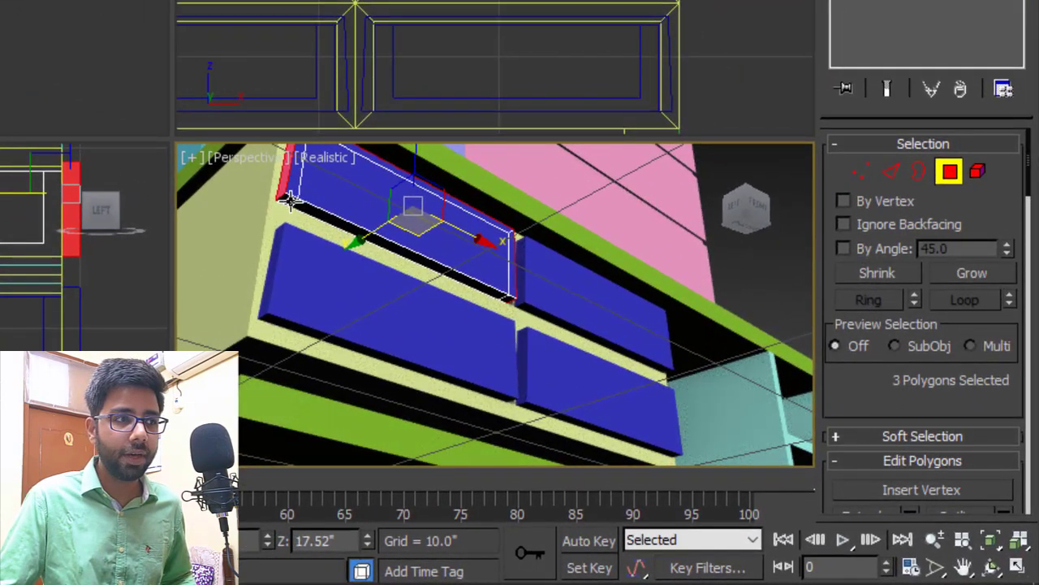
pyautogui.click(290, 202)
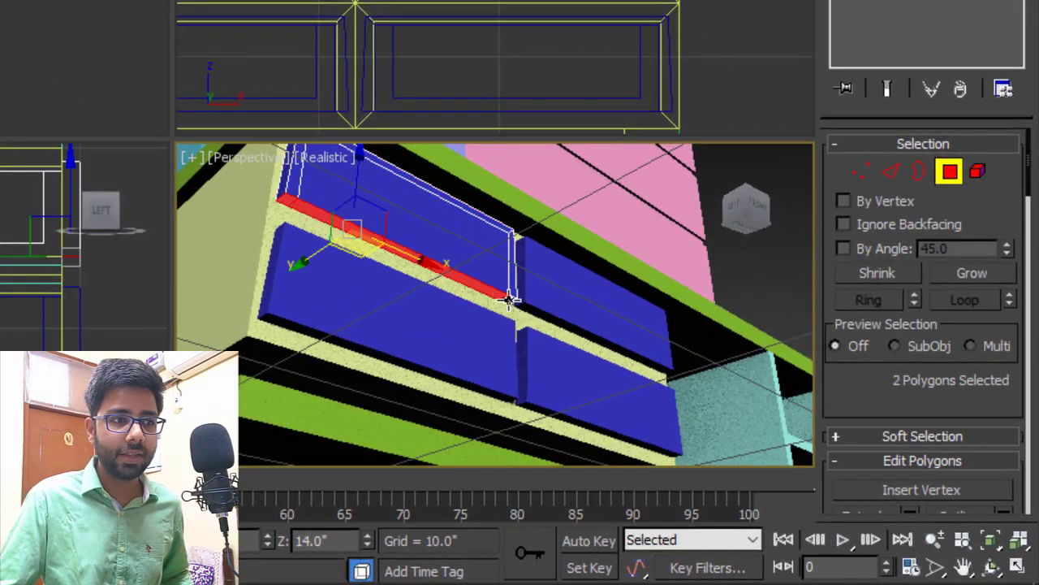
pyautogui.keyDown('ctrl'); pyautogui.click(509, 298); pyautogui.keyUp('ctrl')
pyautogui.rightClick(414, 274)
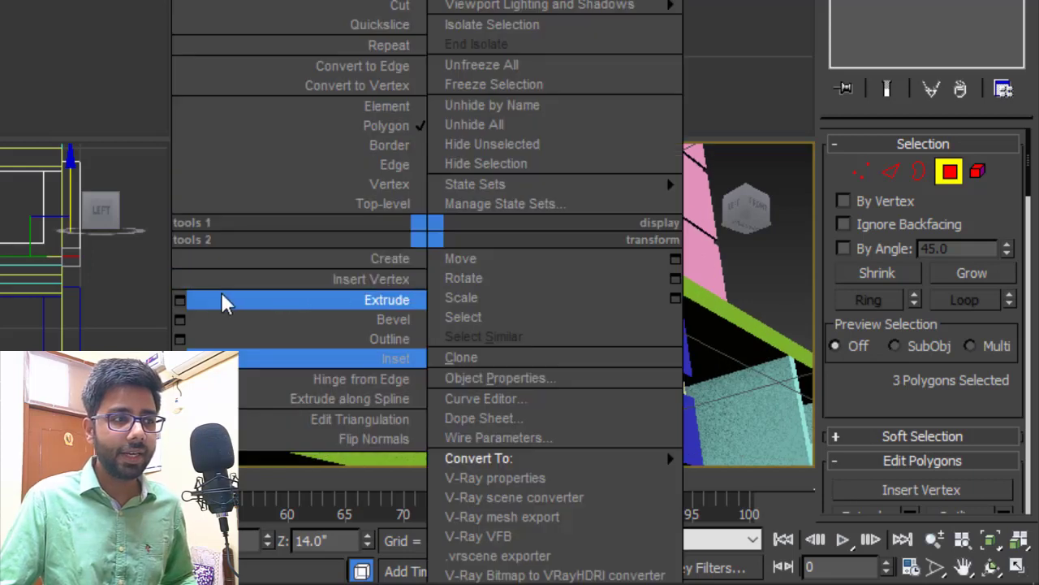
pyautogui.click(180, 301)
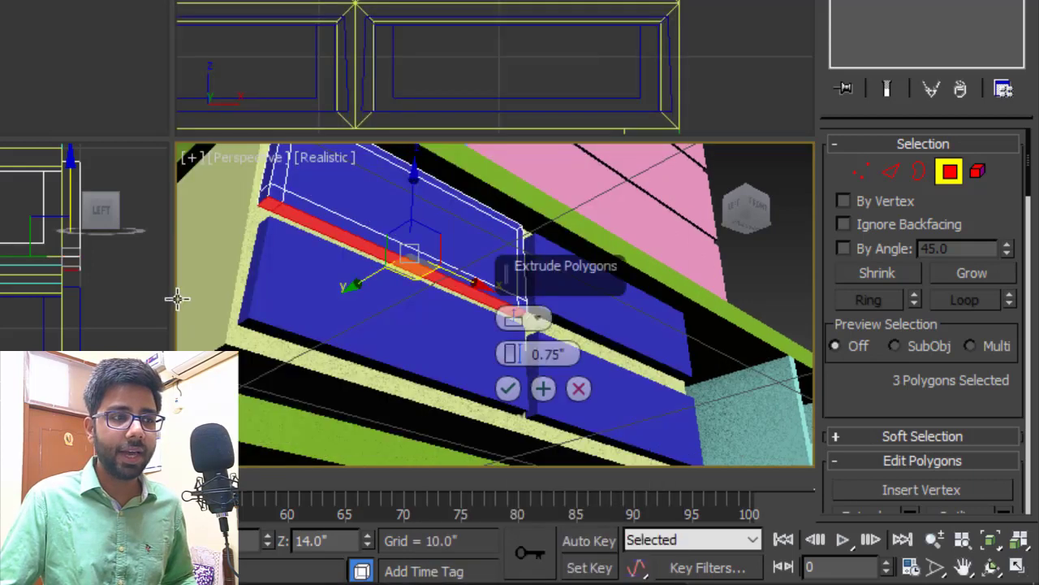
pyautogui.click(509, 390)
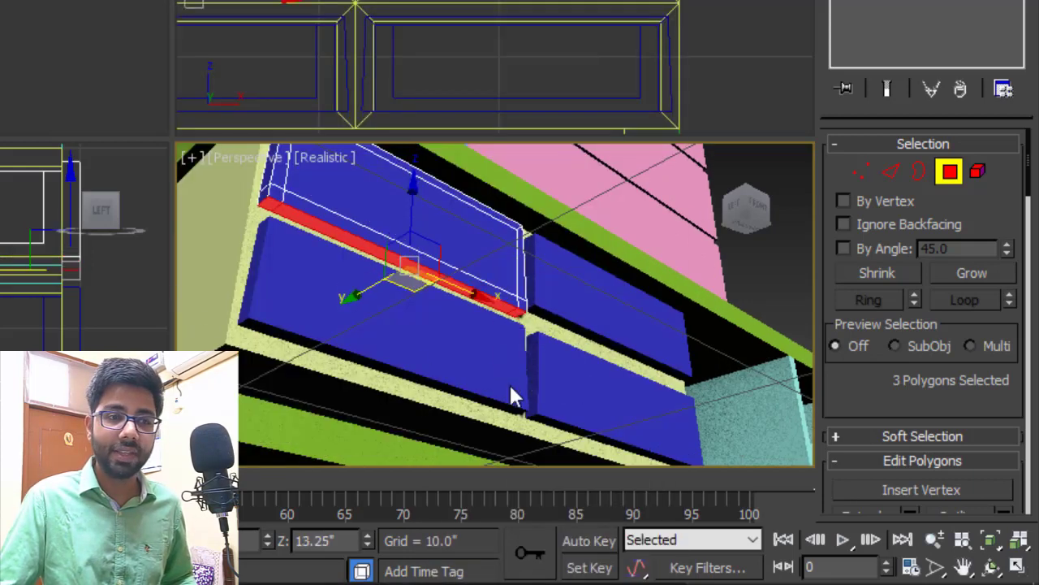
pyautogui.click(950, 171)
pyautogui.keyDown('alt'); pyautogui.moveTo(573, 292); pyautogui.dragTo(696, 411, button='middle'); pyautogui.keyUp('alt')
pyautogui.click(755, 423)
# Step: Extrude the bottom edge polygons of the remaining drawers' front panels downward, starting with the upper right drawer
pyautogui.keyDown('alt'); pyautogui.moveTo(555, 354); pyautogui.dragTo(668, 382, button='middle'); pyautogui.keyUp('alt')
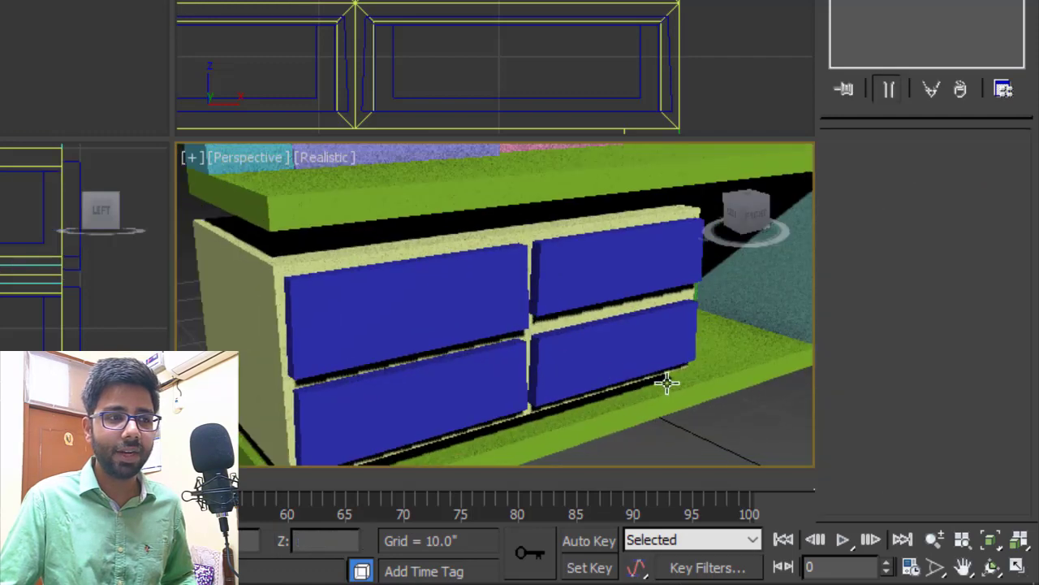
pyautogui.click(657, 305)
pyautogui.keyDown('alt'); pyautogui.moveTo(656, 305); pyautogui.dragTo(571, 287, button='middle'); pyautogui.keyUp('alt')
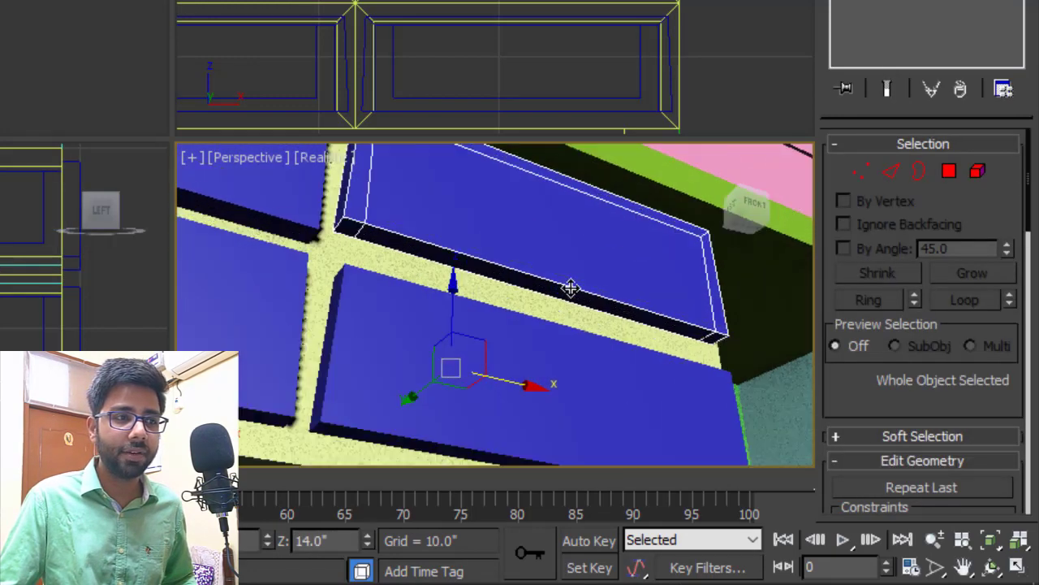
pyautogui.click(950, 171)
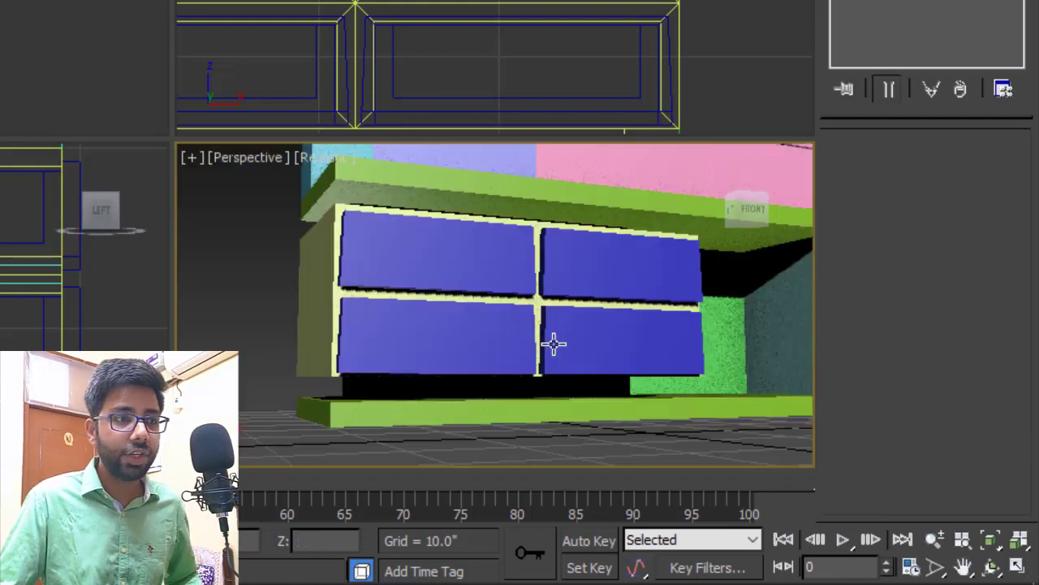
pyautogui.keyDown('alt'); pyautogui.moveTo(603, 306); pyautogui.dragTo(572, 369, button='middle'); pyautogui.keyUp('alt')
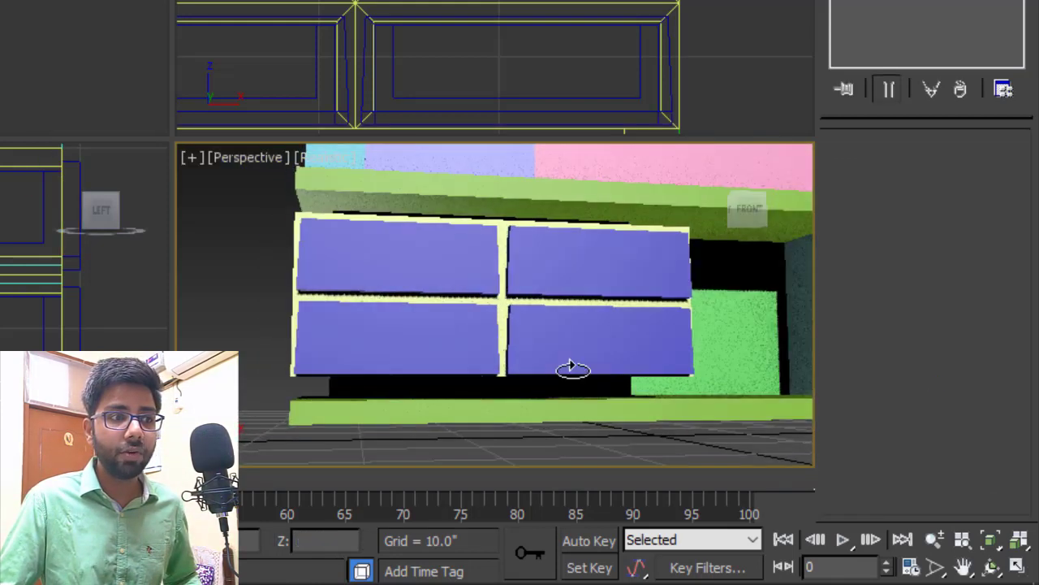
pyautogui.keyDown('alt'); pyautogui.moveTo(616, 270); pyautogui.dragTo(543, 376, button='middle'); pyautogui.keyUp('alt')
pyautogui.scroll(-6, 598, 311)
pyautogui.scroll(6, 582, 362)
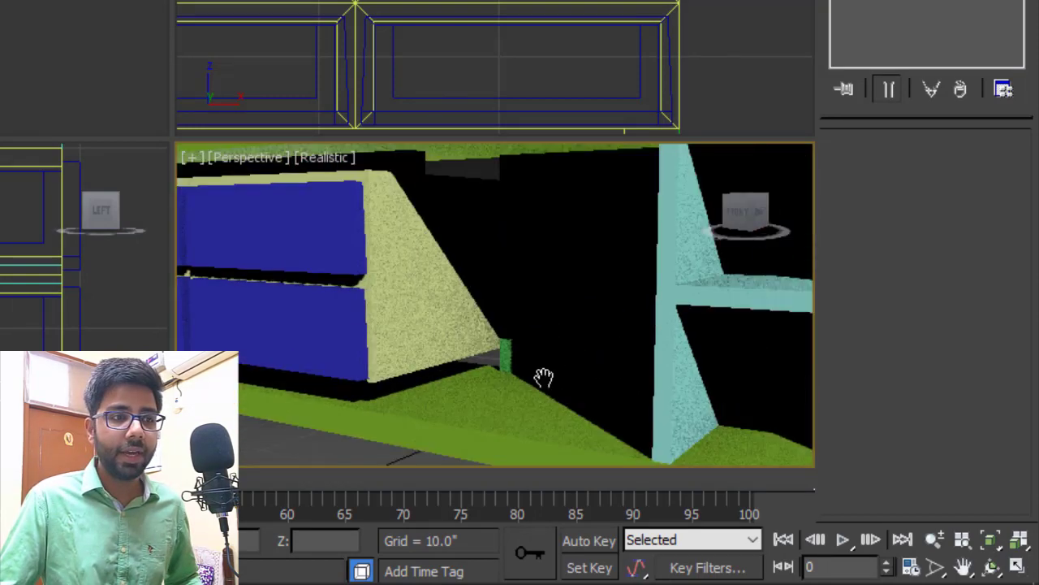
pyautogui.scroll(-3, 543, 376)
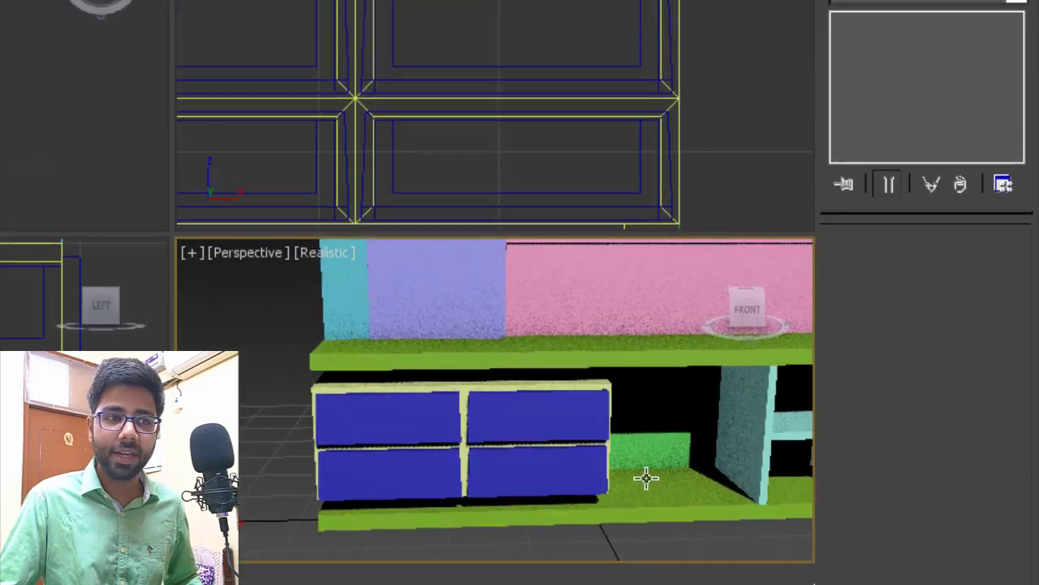
# Step: Draw a ChamferBox in front of the cabinet, about 15.3" by 16.1" and 1.25" high with about a 0.2" fillet
pyautogui.click(928, 154)
pyautogui.click(889, 188)
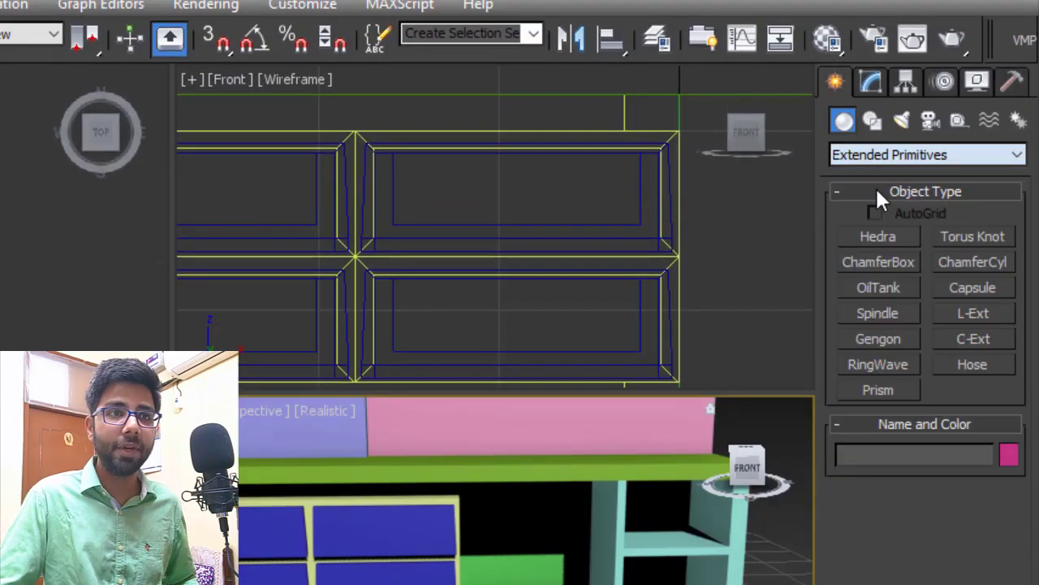
pyautogui.moveTo(639, 573); pyautogui.dragTo(614, 510, button='middle')
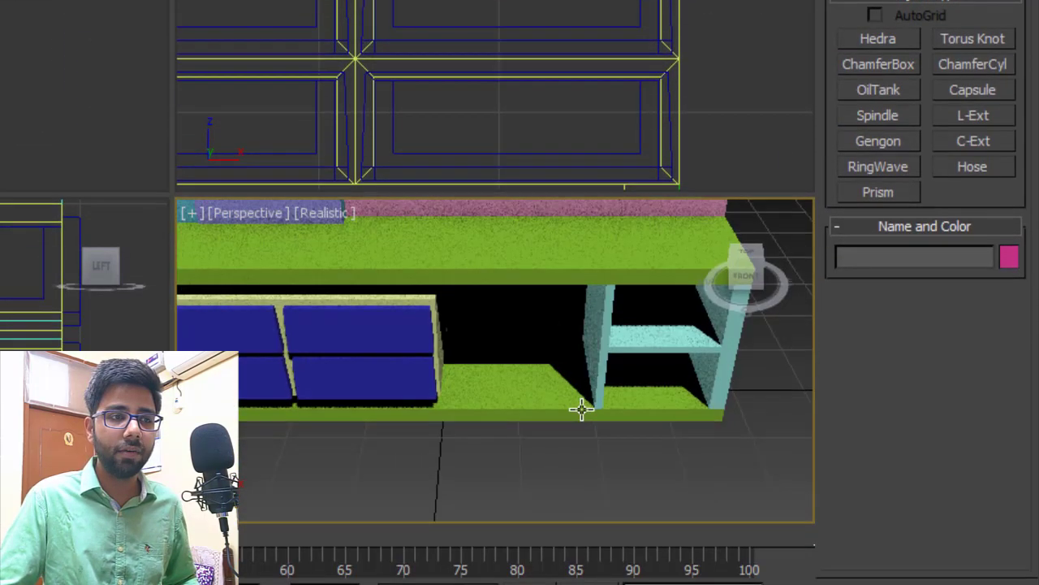
pyautogui.click(878, 261)
pyautogui.moveTo(486, 544); pyautogui.dragTo(630, 584)
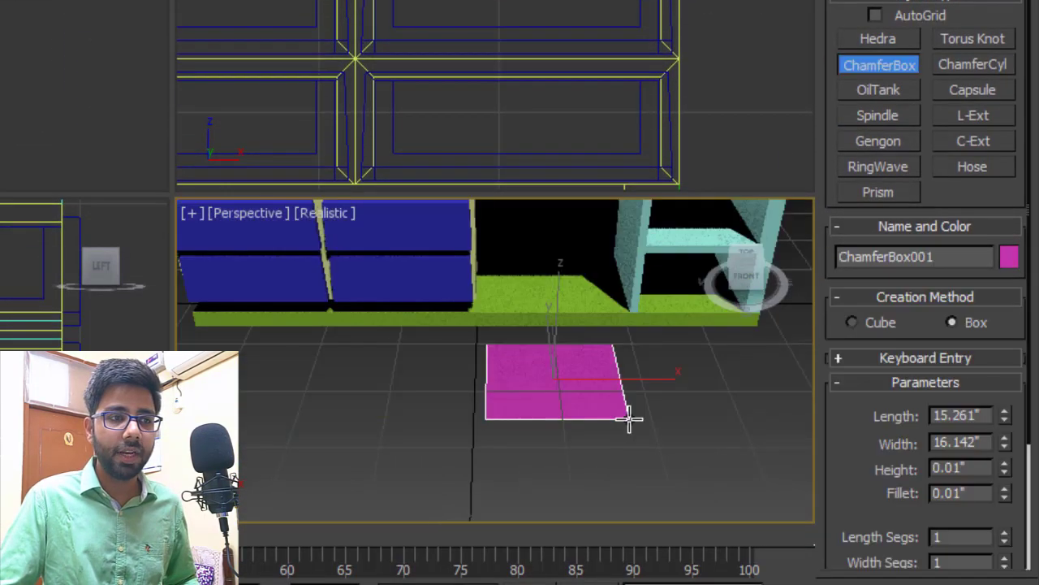
pyautogui.click(636, 411)
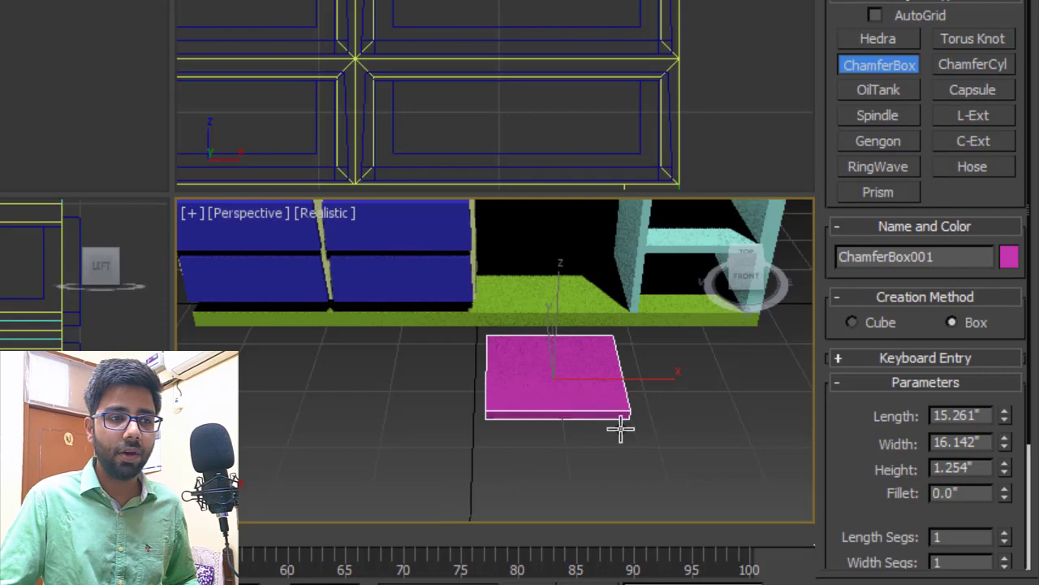
pyautogui.click(622, 429)
pyautogui.keyDown('alt'); pyautogui.moveTo(622, 429); pyautogui.dragTo(647, 373, button='middle'); pyautogui.keyUp('alt')
pyautogui.scroll(5, 647, 373)
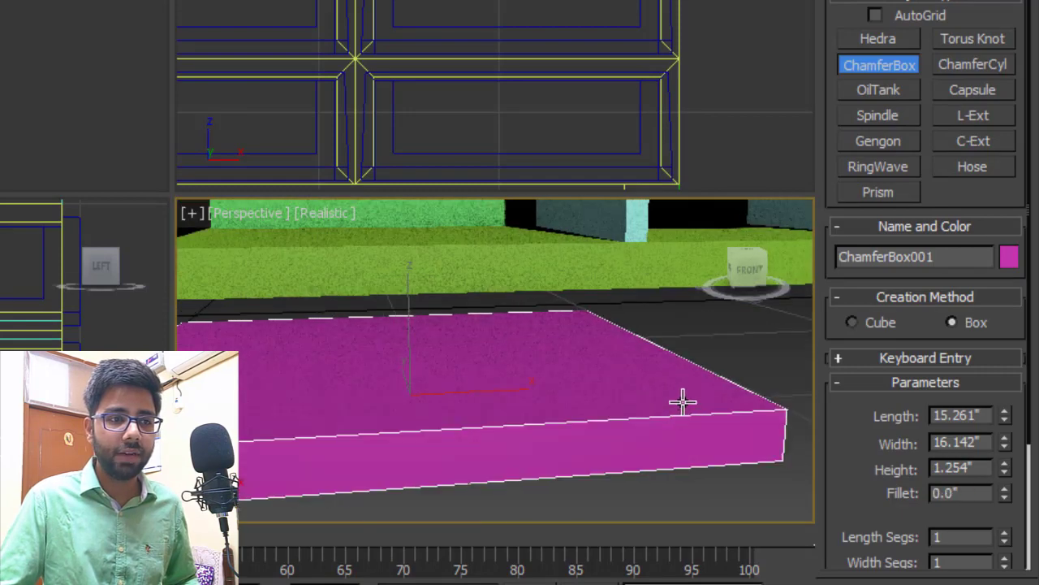
pyautogui.click(650, 367)
pyautogui.scroll(-3, 647, 378)
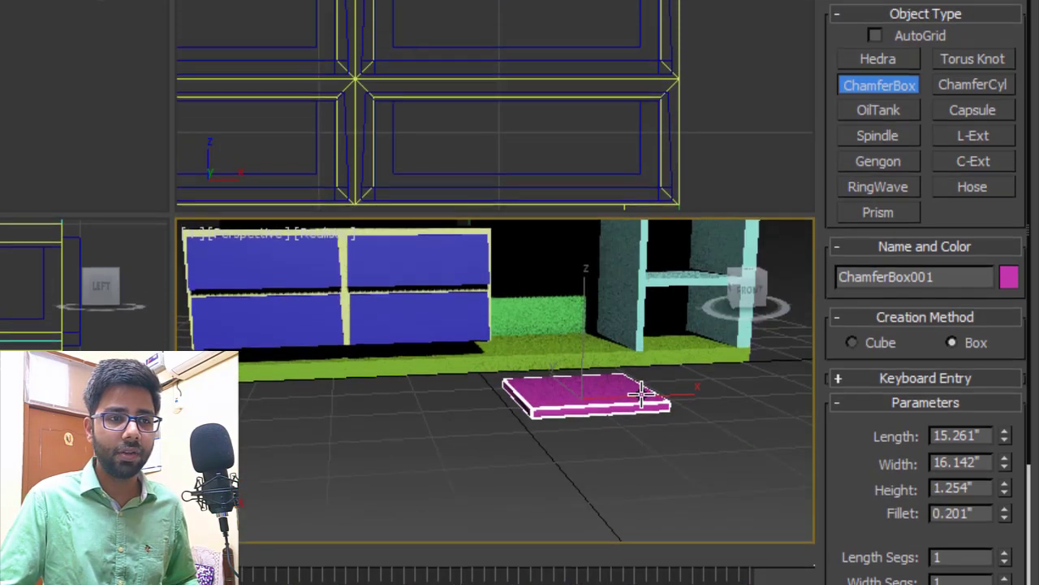
# Step: Set the chamfer box's length and width both to 15"
pyautogui.click(870, 43)
pyautogui.scroll(3, 641, 543)
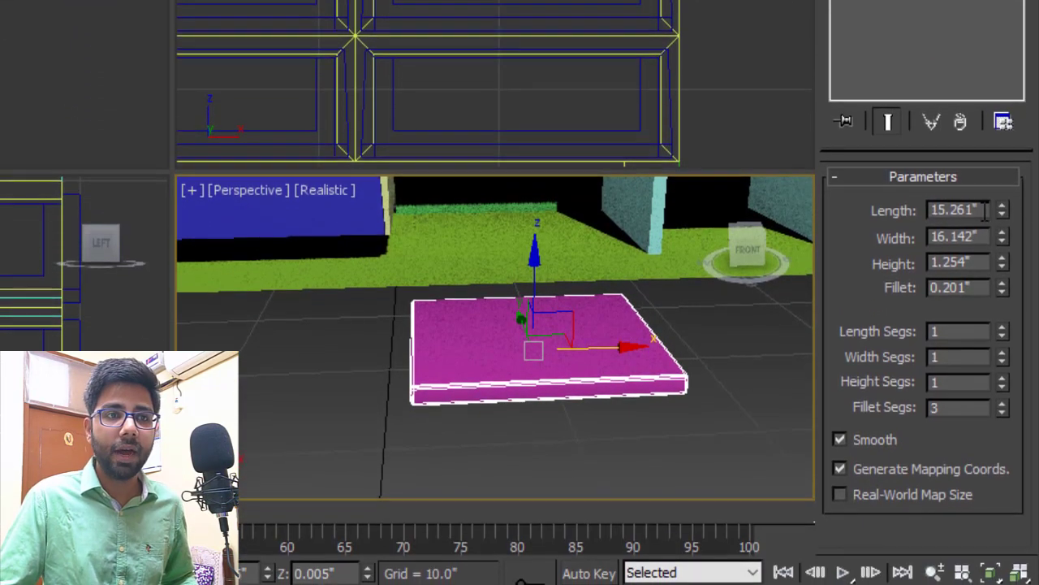
pyautogui.doubleClick(985, 209)
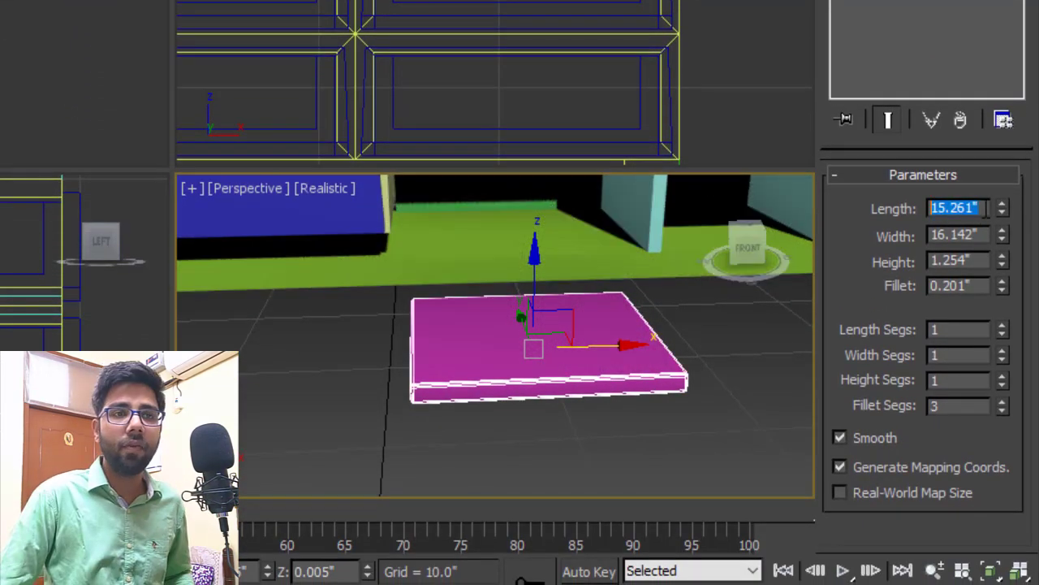
pyautogui.write('15')
pyautogui.press('Tab')
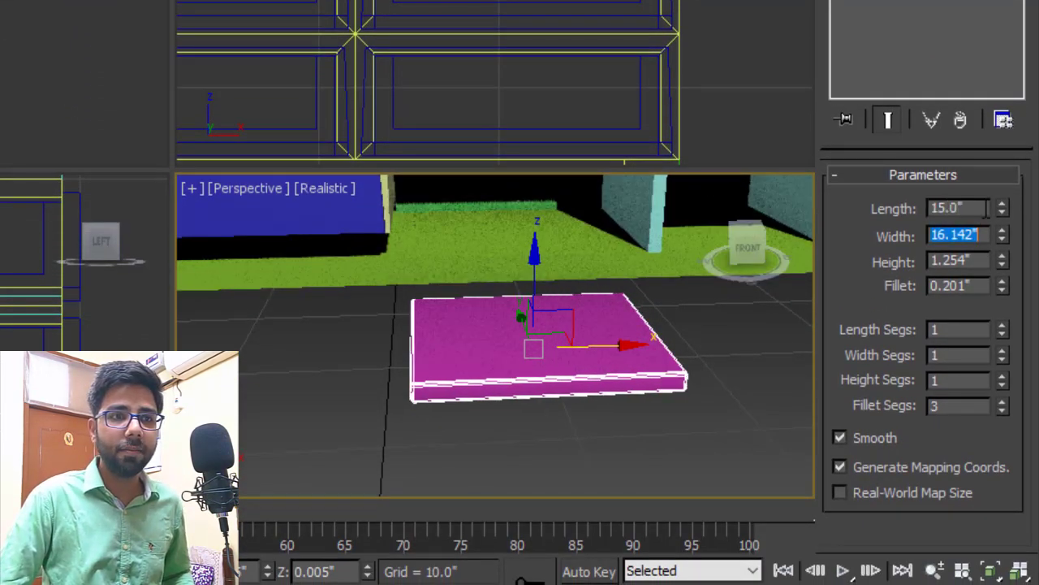
pyautogui.write('15')
pyautogui.press('Tab')
# Step: Set the chamfer box's height to 5 mm and its fillet to 0.05", and raise the height to 0.5"
pyautogui.write('5mm')
pyautogui.press('Tab')
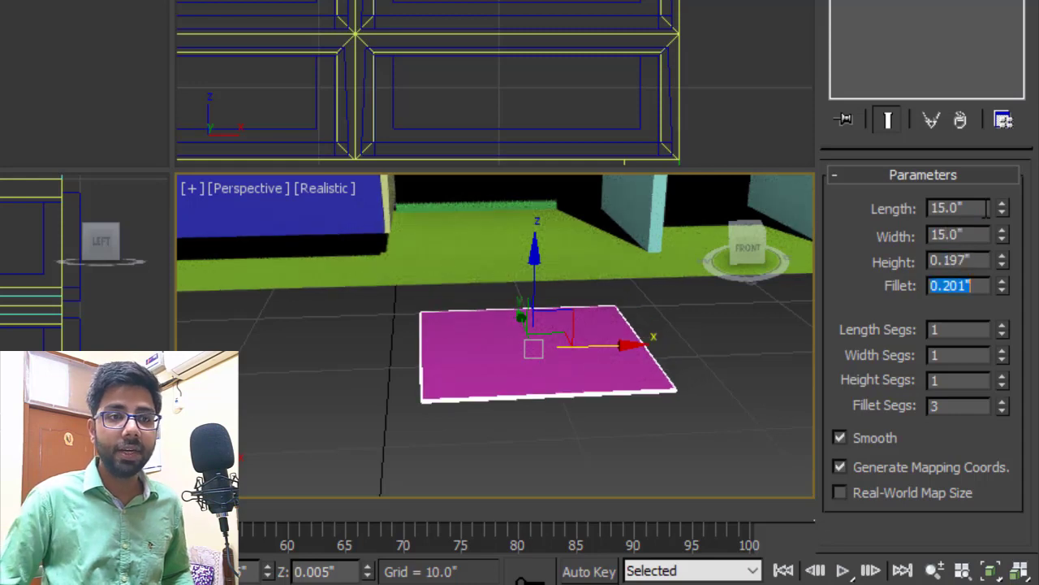
pyautogui.write('0')
pyautogui.press('Return')
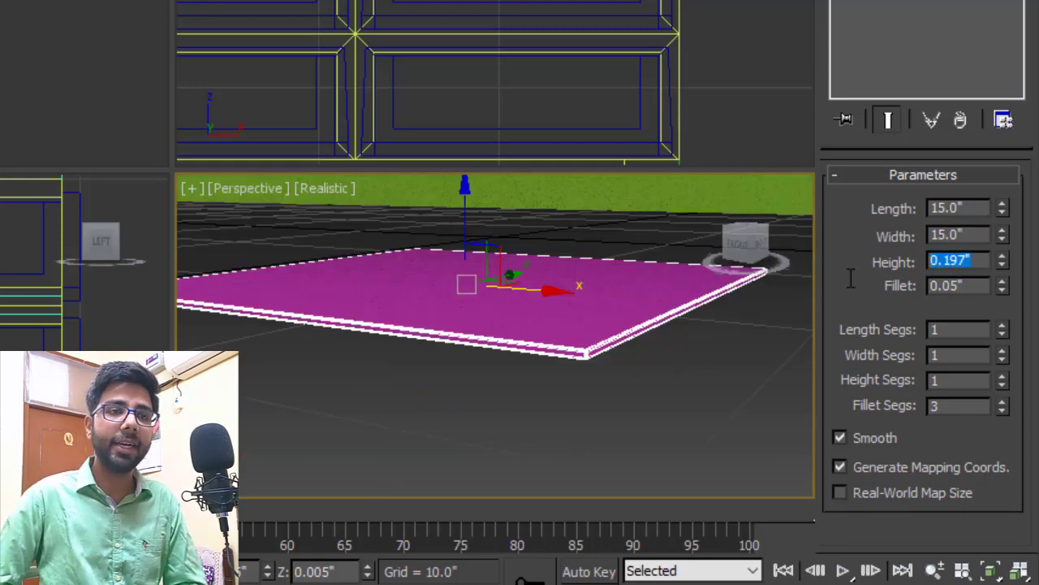
pyautogui.write('0.5')
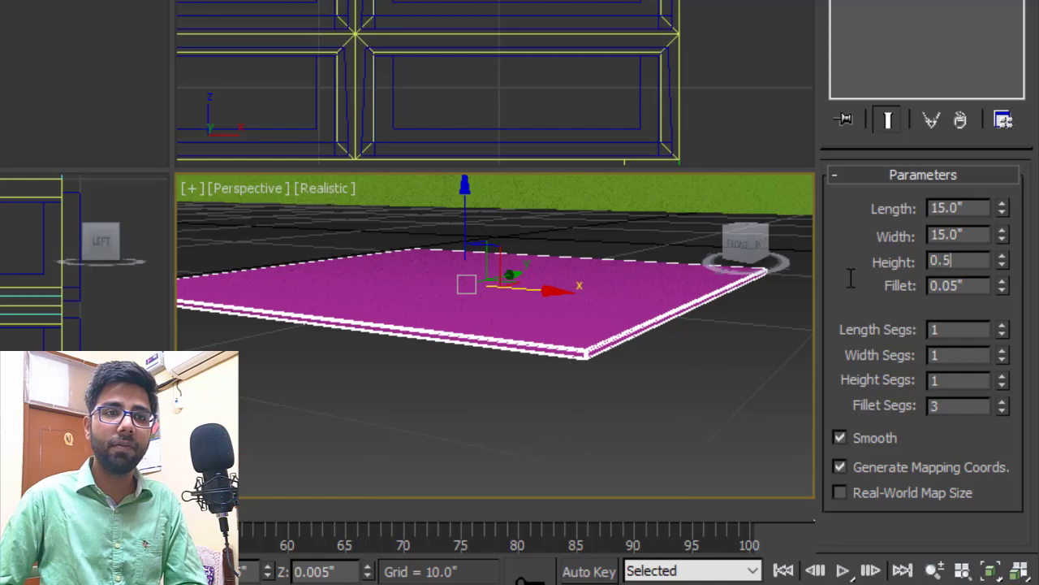
pyautogui.press('Return')
# Step: Raise the chamfer box into the open bay beside the drawers and align its left end with the drawer cabinet's side
pyautogui.scroll(-4, 640, 347)
pyautogui.keyDown('alt'); pyautogui.moveTo(598, 302); pyautogui.dragTo(643, 362, button='middle'); pyautogui.keyUp('alt')
pyautogui.scroll(-5, 448, 28)
pyautogui.scroll(4, 476, 44)
pyautogui.moveTo(568, 85); pyautogui.dragTo(501, 56, button='middle')
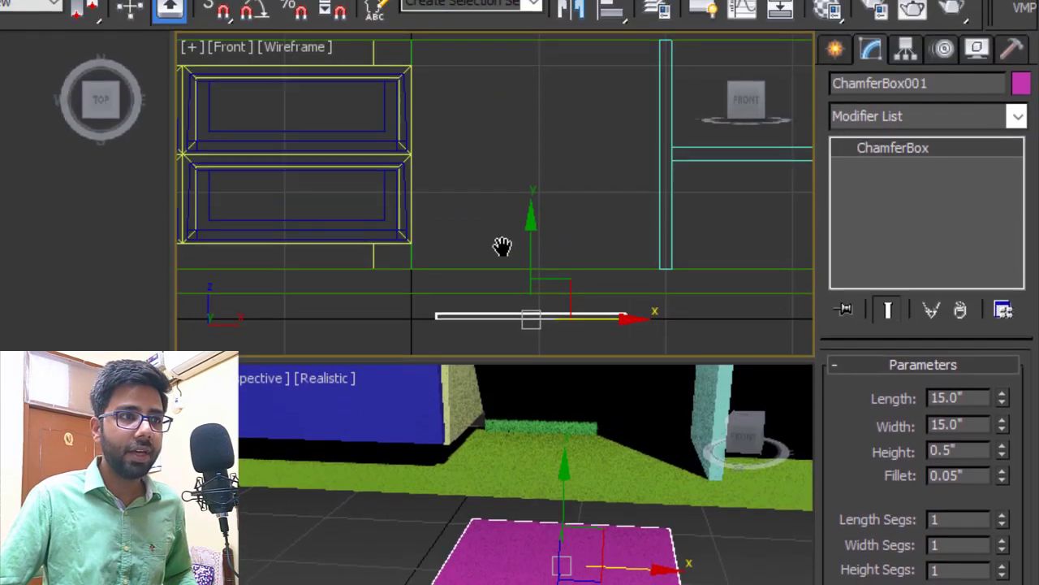
pyautogui.moveTo(533, 246); pyautogui.dragTo(590, 120)
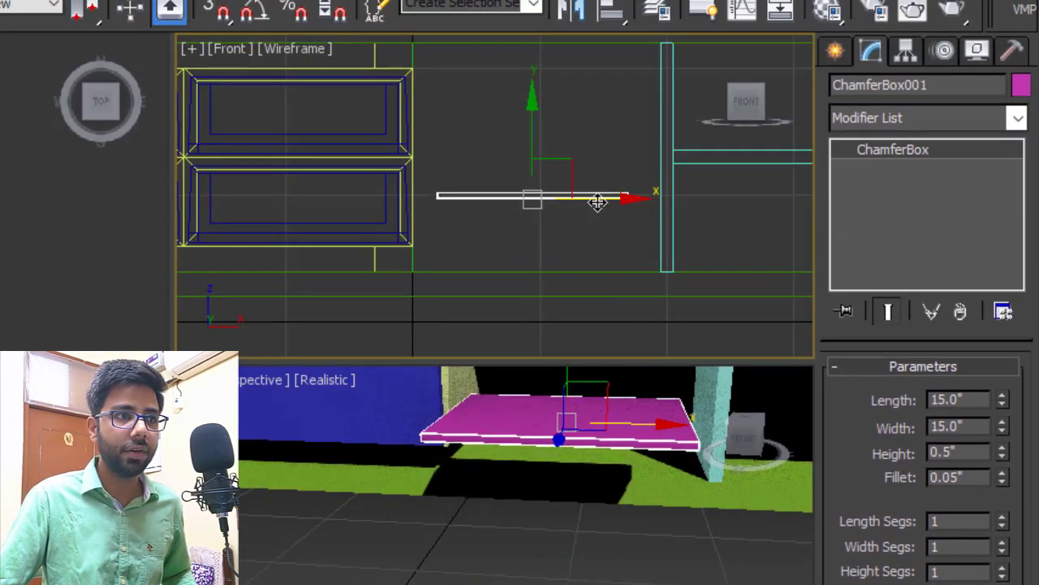
pyautogui.moveTo(598, 203); pyautogui.dragTo(574, 209)
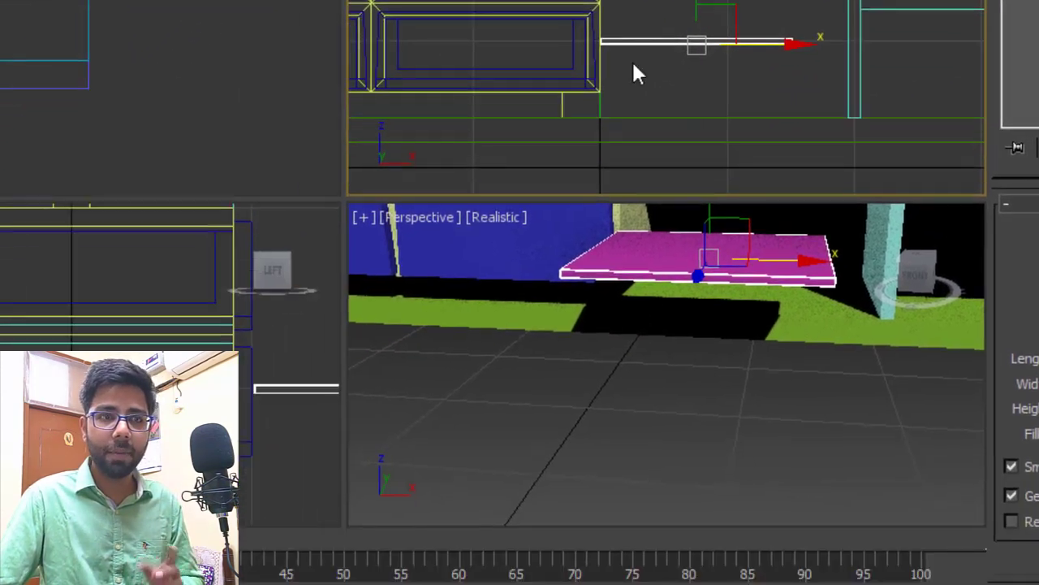
# Step: Set the shelf's Y position to -17.5" and its Z position to 10"
pyautogui.press('Return')
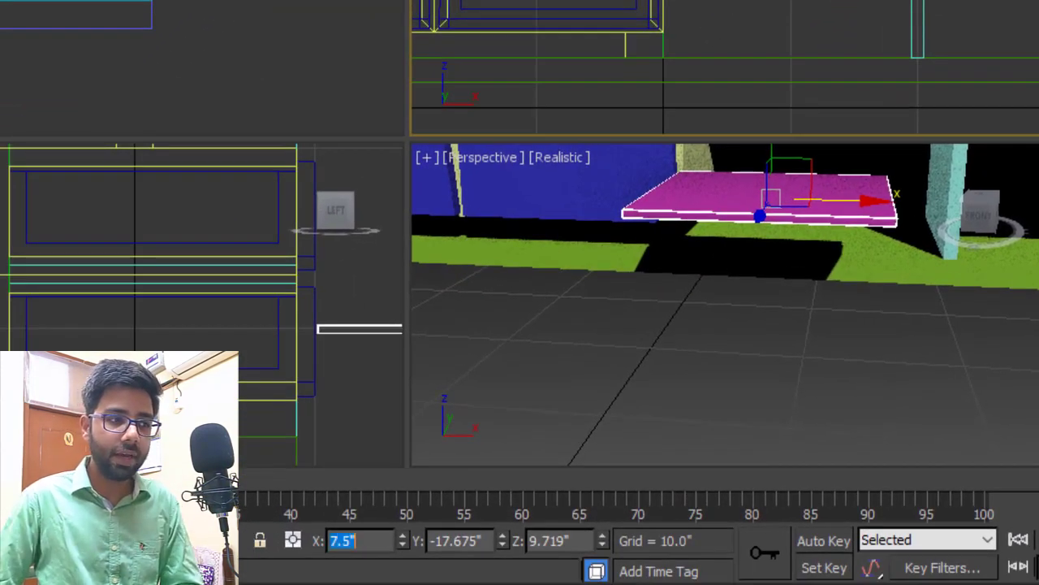
pyautogui.press('Tab')
pyautogui.write('-17.5')
pyautogui.press('Tab')
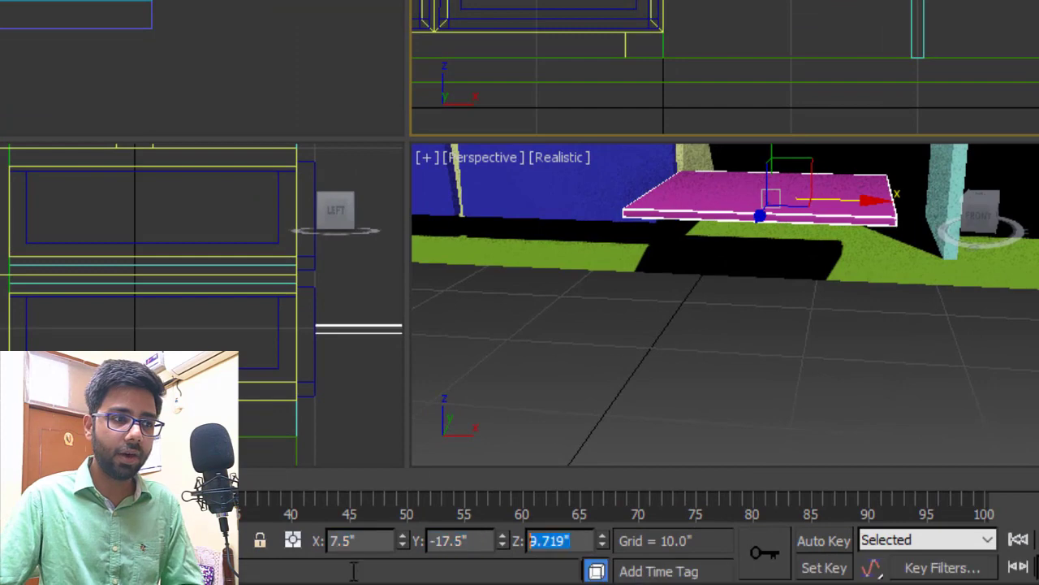
pyautogui.write('10')
pyautogui.press('Return')
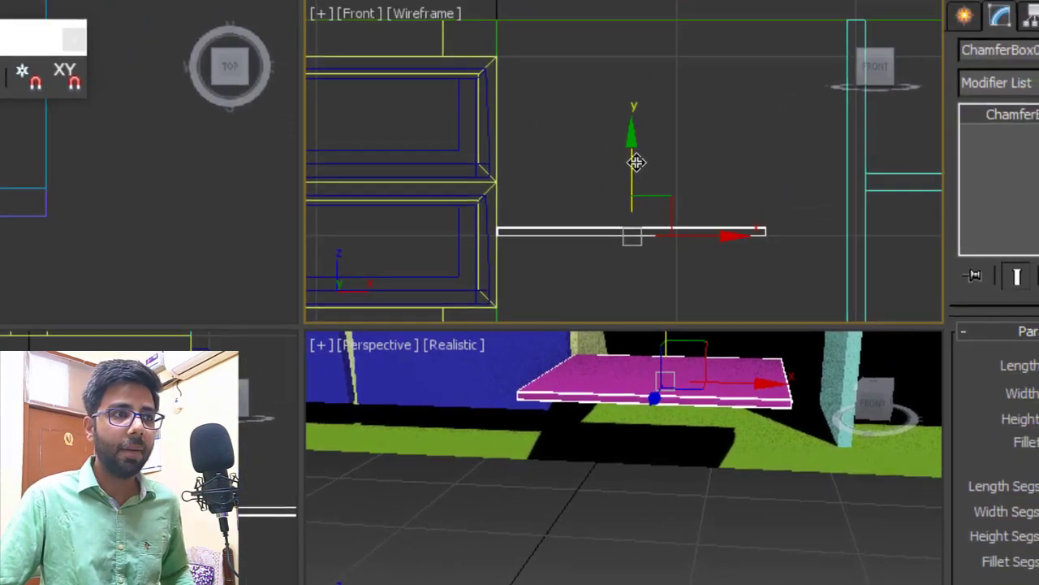
# Step: Copy the shelf upward as a plain copy and set the copy's Z position to 16"
pyautogui.keyDown('shift'); pyautogui.moveTo(635, 162); pyautogui.dragTo(657, 100); pyautogui.keyUp('shift')
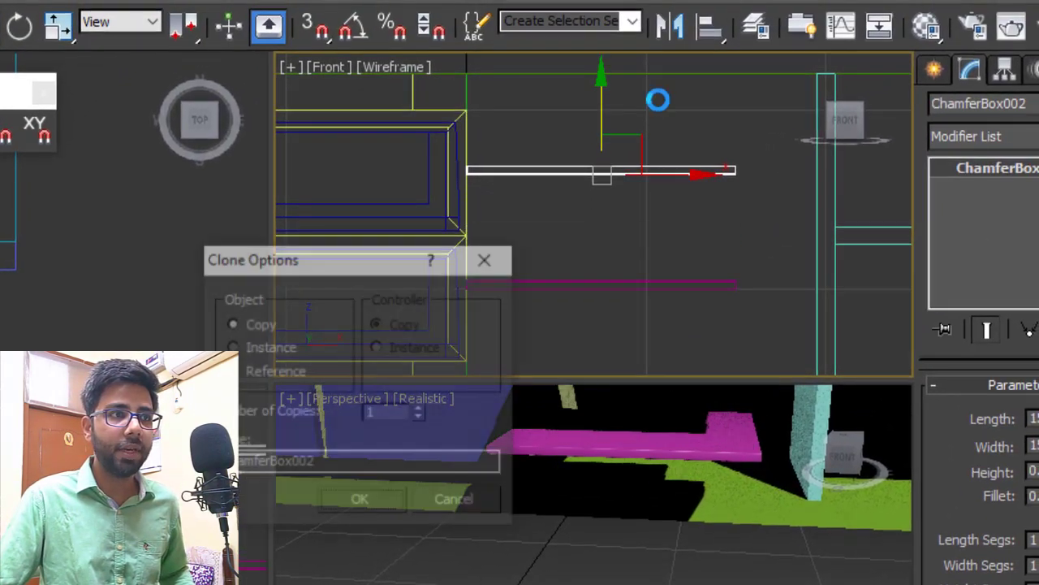
pyautogui.click(362, 503)
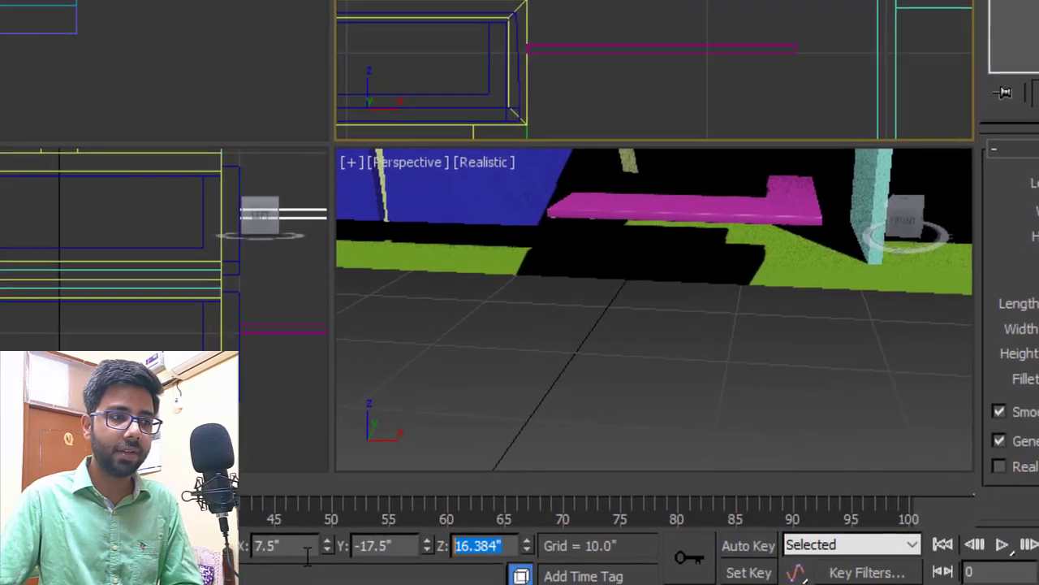
pyautogui.press('Return')
pyautogui.scroll(-5, 593, 291)
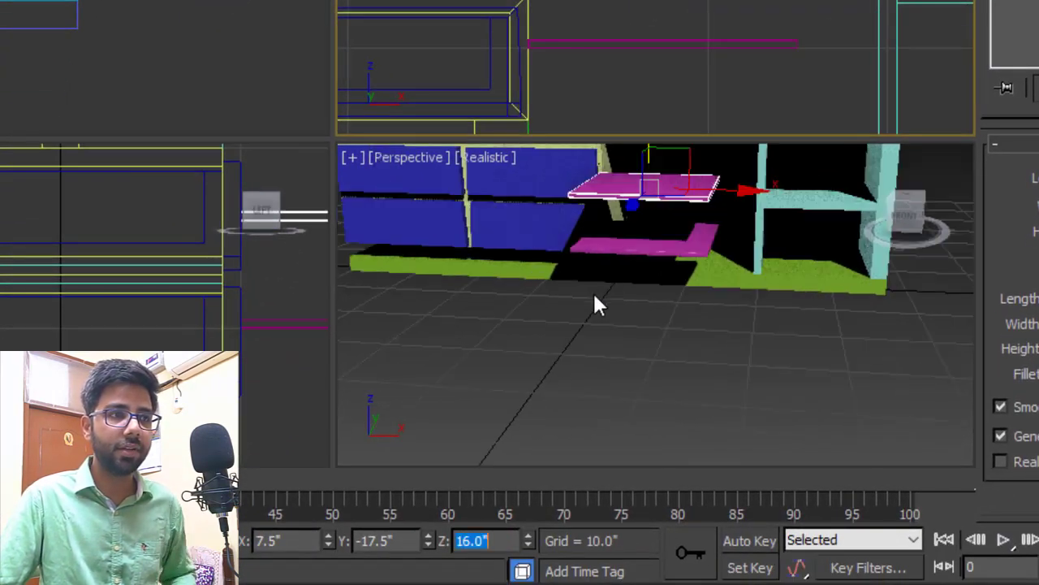
# Step: Select both shelves and move them back in the Left view until they sit inside the cabinet bay
pyautogui.keyDown('alt'); pyautogui.moveTo(593, 290); pyautogui.dragTo(520, 316, button='middle'); pyautogui.keyUp('alt')
pyautogui.click(698, 260)
pyautogui.click(686, 183)
pyautogui.keyDown('ctrl'); pyautogui.click(703, 252); pyautogui.keyUp('ctrl')
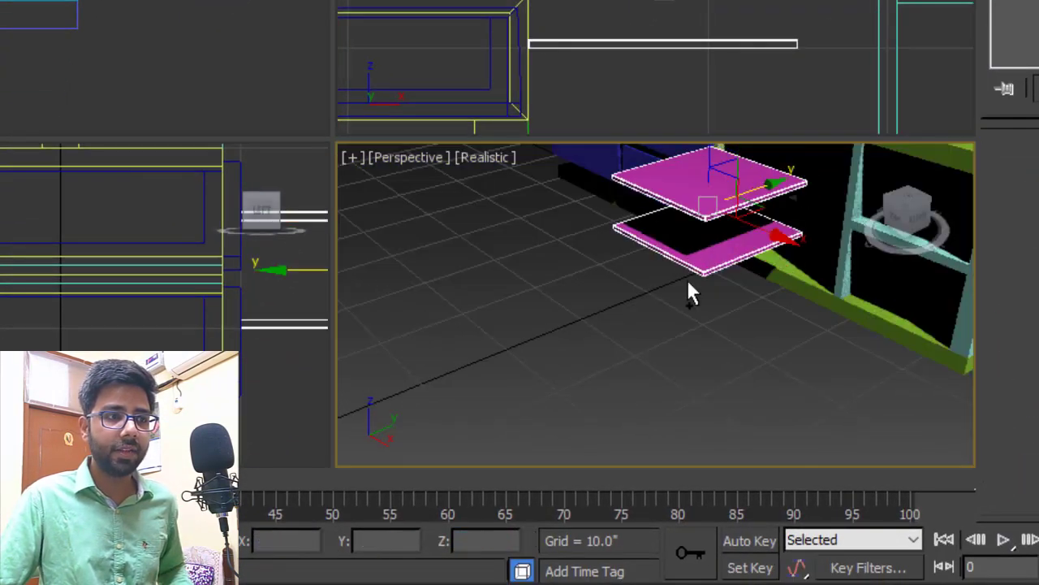
pyautogui.rightClick(133, 57)
pyautogui.rightClick(232, 302)
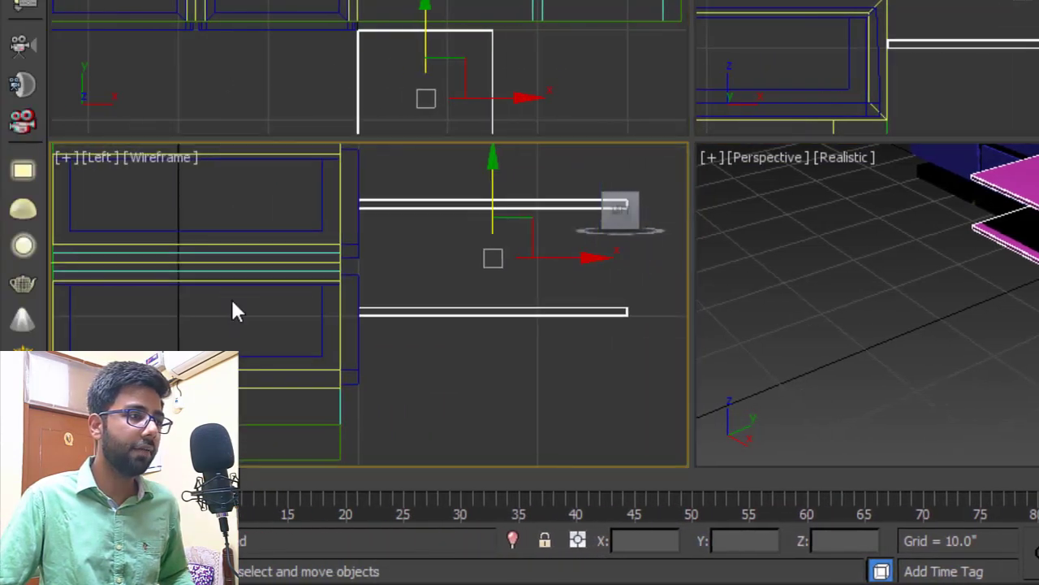
pyautogui.scroll(-2, 232, 301)
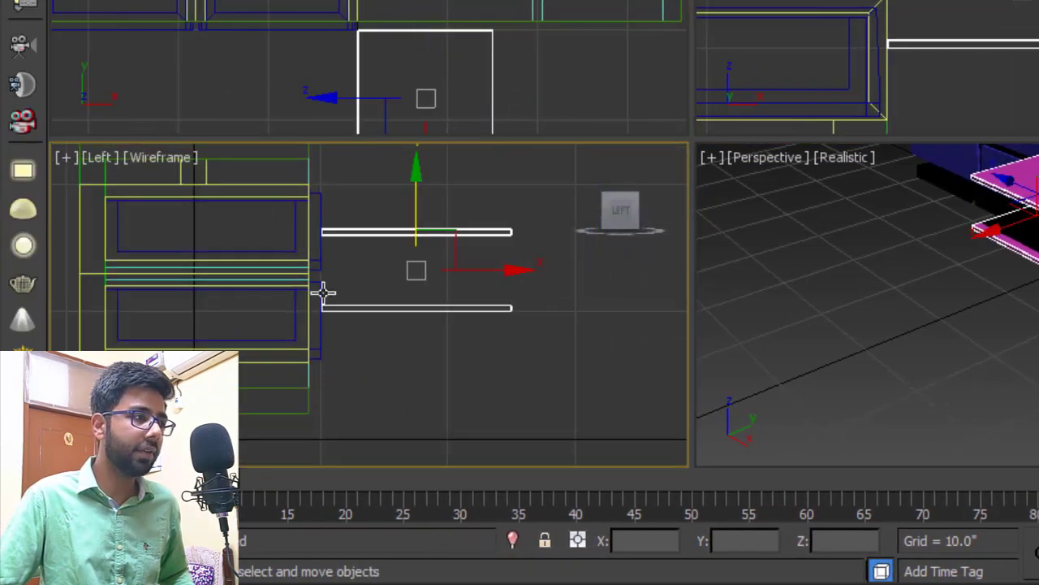
pyautogui.moveTo(300, 298); pyautogui.dragTo(328, 320, button='middle')
pyautogui.moveTo(529, 292); pyautogui.dragTo(324, 307)
pyautogui.scroll(4, 324, 308)
pyautogui.moveTo(324, 308); pyautogui.dragTo(609, 302, button='middle')
pyautogui.moveTo(530, 283); pyautogui.dragTo(531, 281)
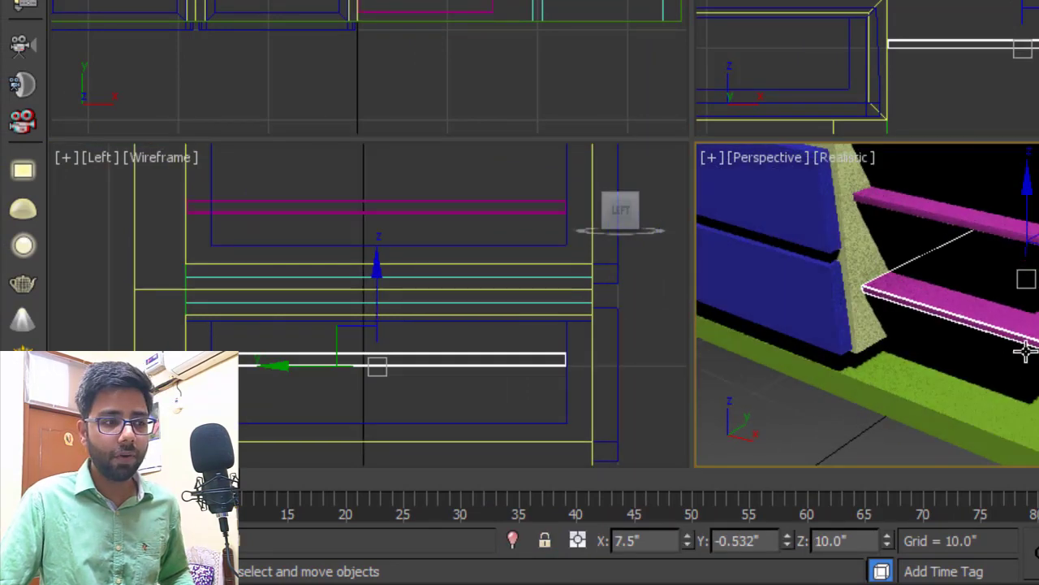
# Step: Set the Y position of the lower and upper shelves to -0.5" each
pyautogui.moveTo(772, 539); pyautogui.dragTo(646, 563)
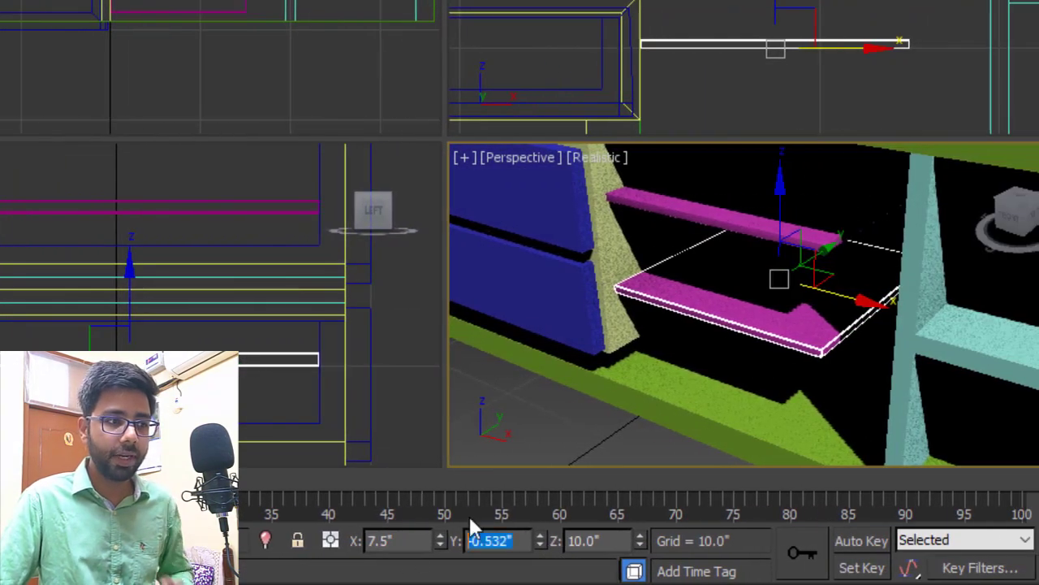
pyautogui.write('-0.5')
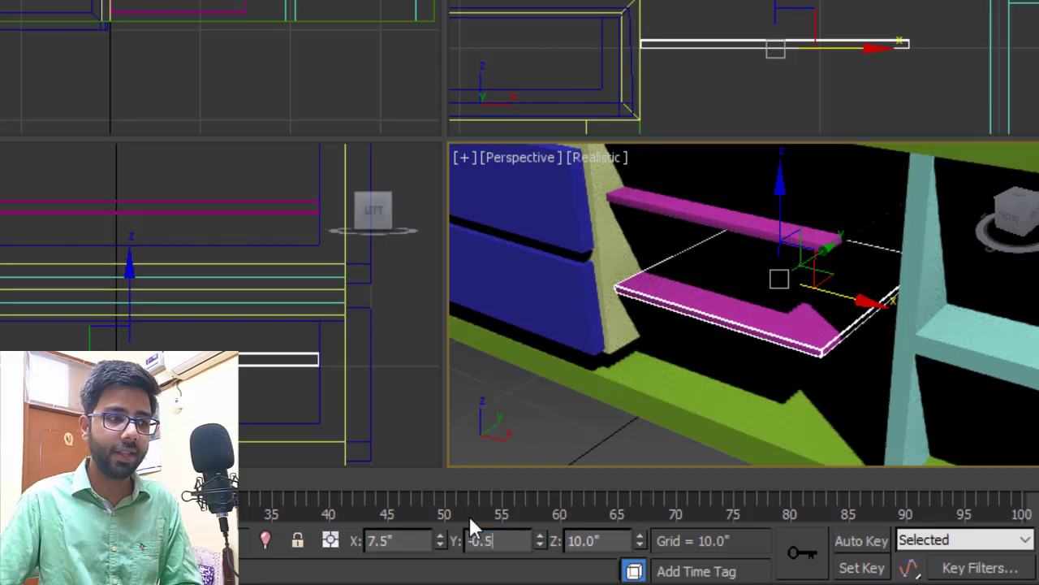
pyautogui.press('Return')
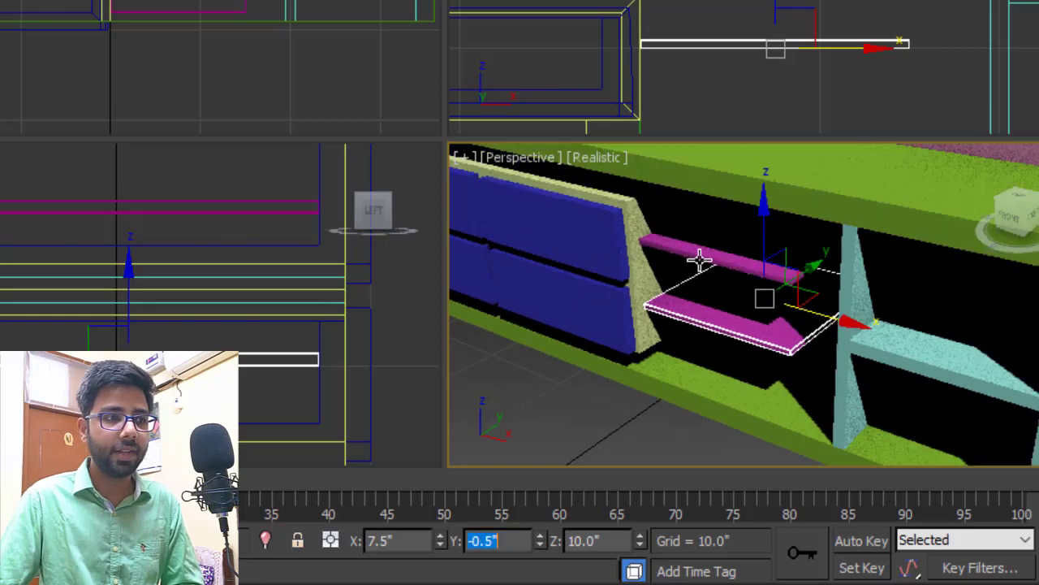
pyautogui.click(698, 249)
pyautogui.moveTo(528, 540); pyautogui.dragTo(294, 564)
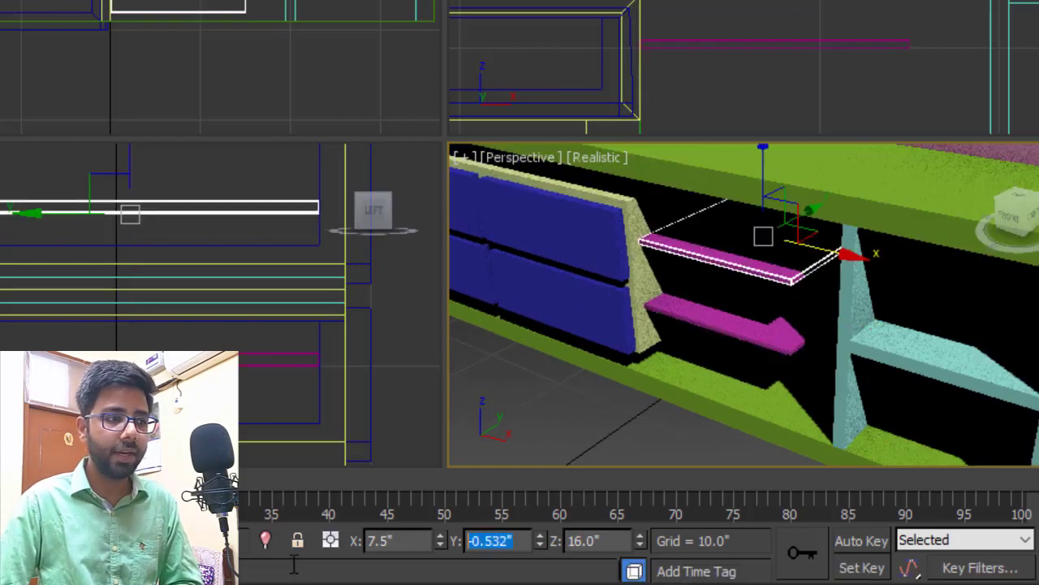
pyautogui.press('Return')
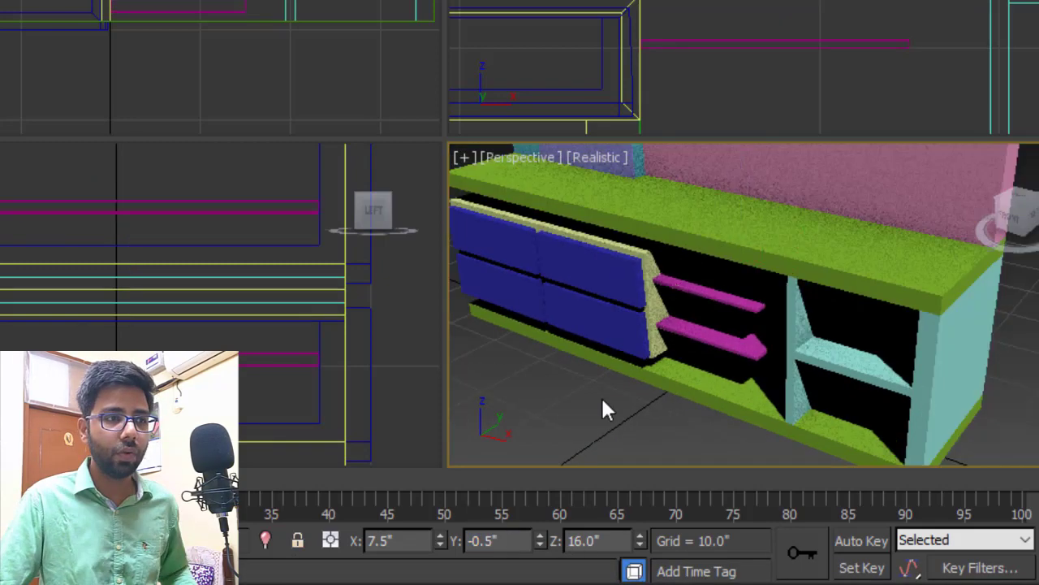
# Step: Create a chamfer cylinder on the floor in front of the cabinet, about 5.5" radius, 10.9" high with a 1.3" fillet
pyautogui.scroll(-3, 601, 395)
pyautogui.keyDown('alt'); pyautogui.moveTo(696, 352); pyautogui.dragTo(802, 332, button='middle'); pyautogui.keyUp('alt')
pyautogui.scroll(-3, 853, 307)
pyautogui.scroll(3, 841, 303)
pyautogui.keyDown('alt'); pyautogui.moveTo(781, 381); pyautogui.dragTo(778, 352, button='middle'); pyautogui.keyUp('alt')
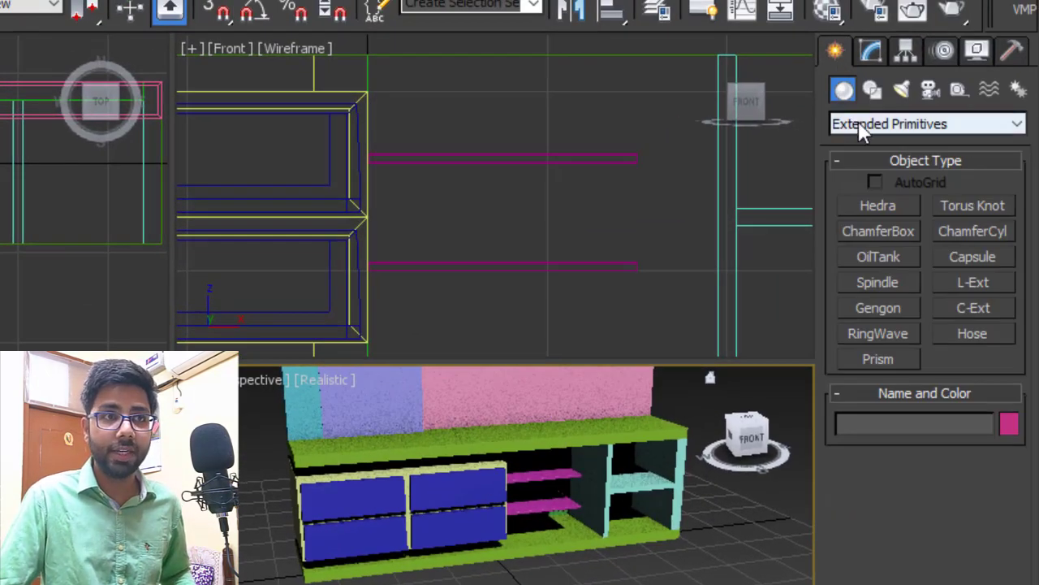
pyautogui.click(861, 132)
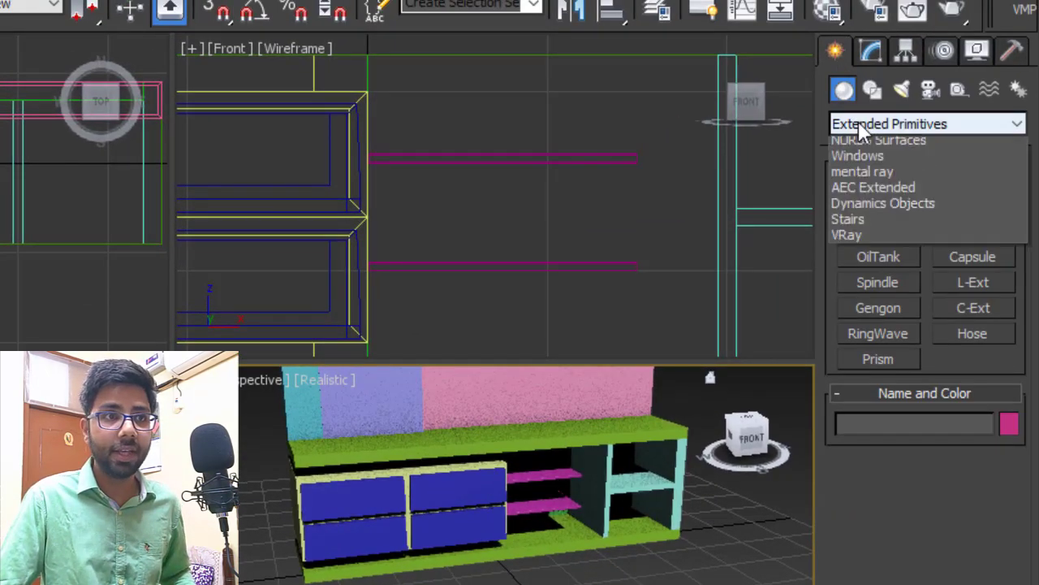
pyautogui.click(858, 162)
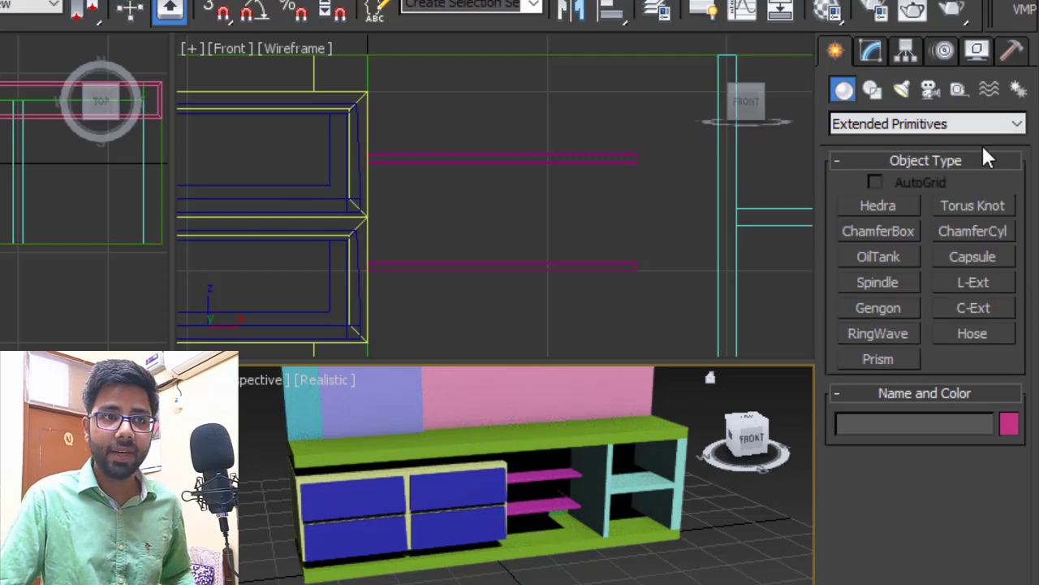
pyautogui.click(988, 234)
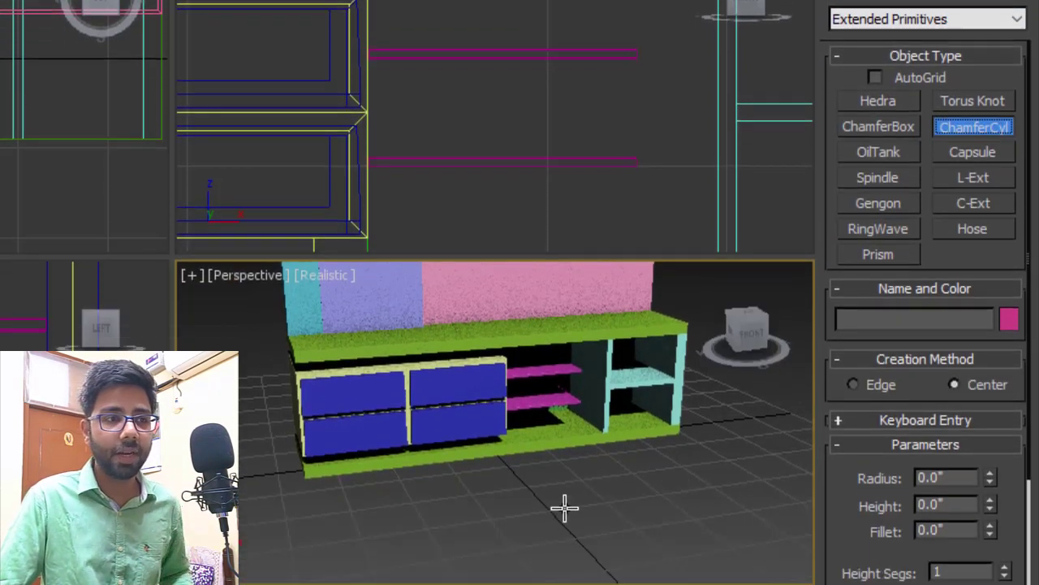
pyautogui.moveTo(557, 428); pyautogui.dragTo(591, 433)
pyautogui.click(582, 360)
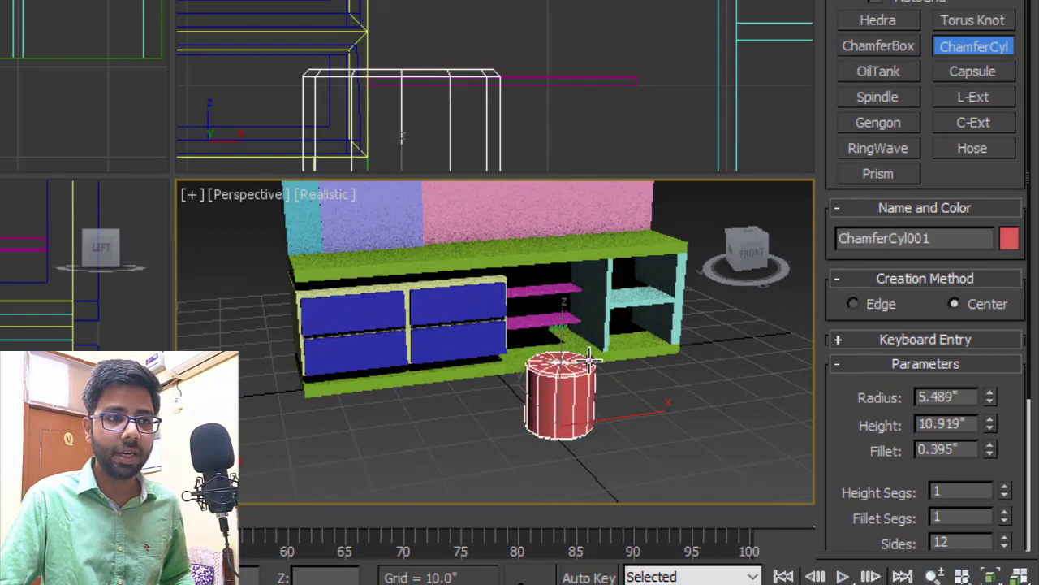
pyautogui.click(586, 351)
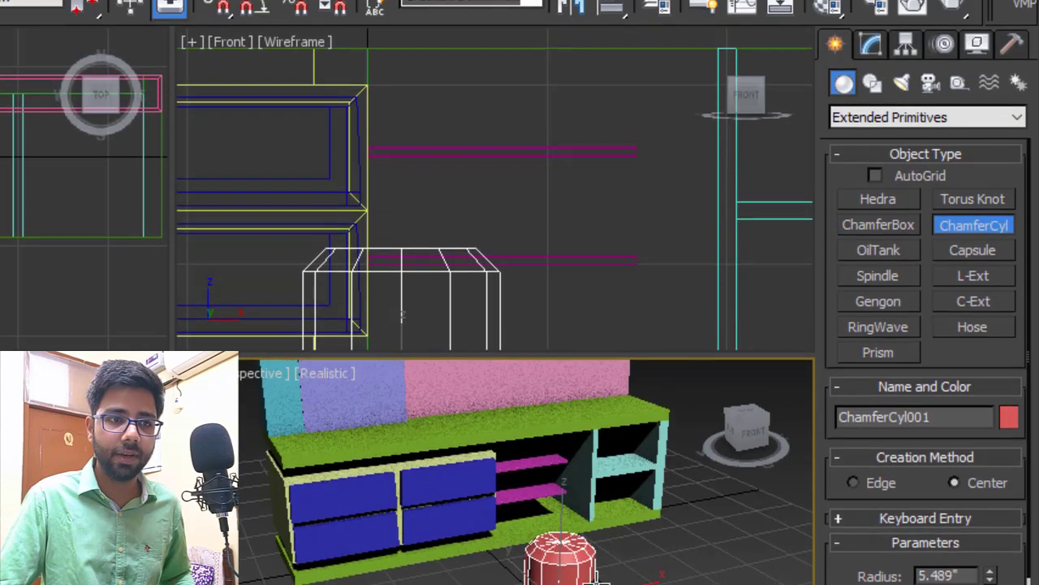
# Step: Set the chamfer cylinder's radius to 1", its height to 2" and its fillet to 0.2"
pyautogui.click(871, 51)
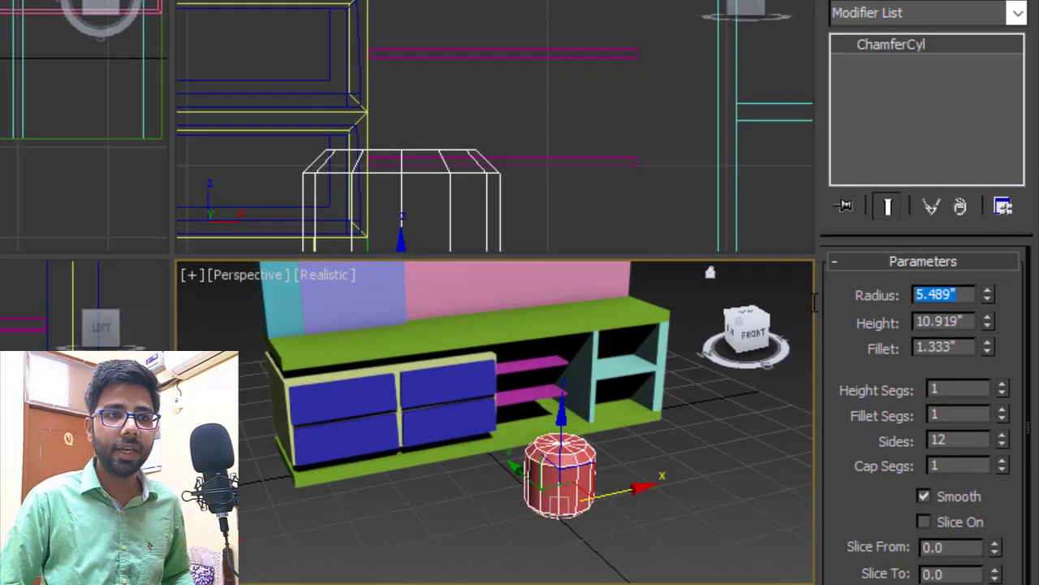
pyautogui.write('1')
pyautogui.press('Tab')
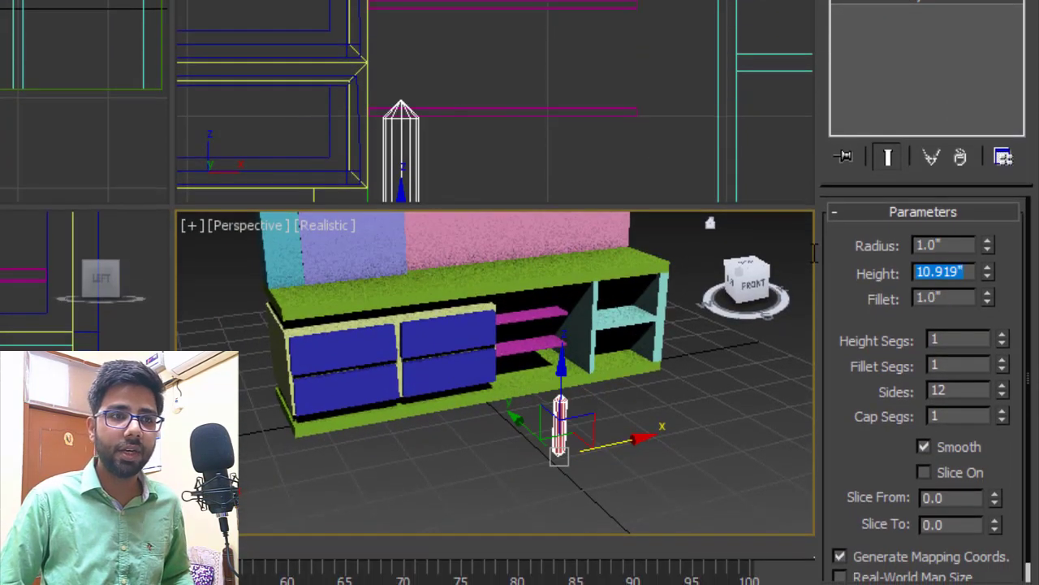
pyautogui.write('2')
pyautogui.press('Tab')
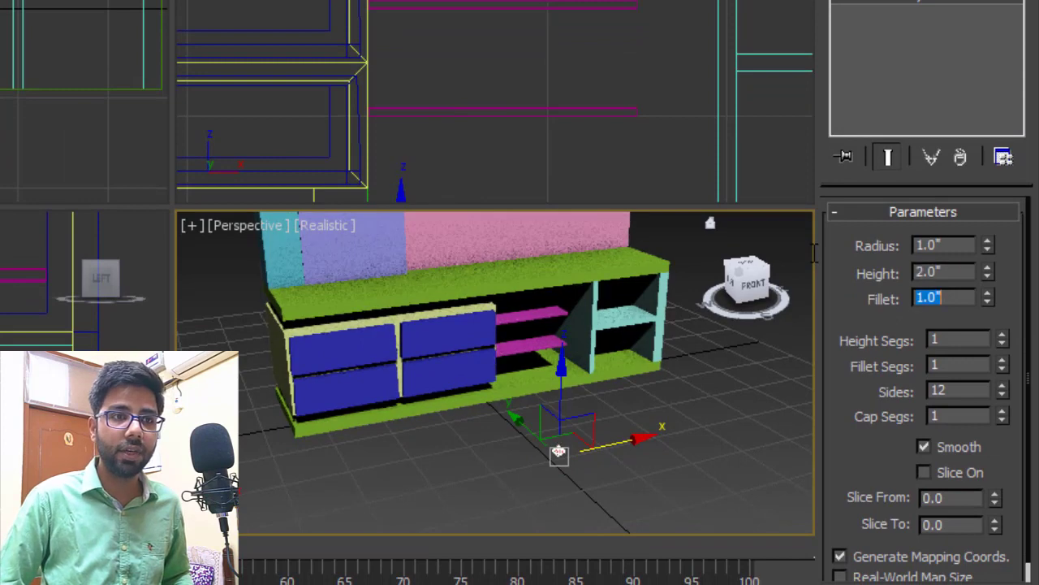
pyautogui.write('0.5')
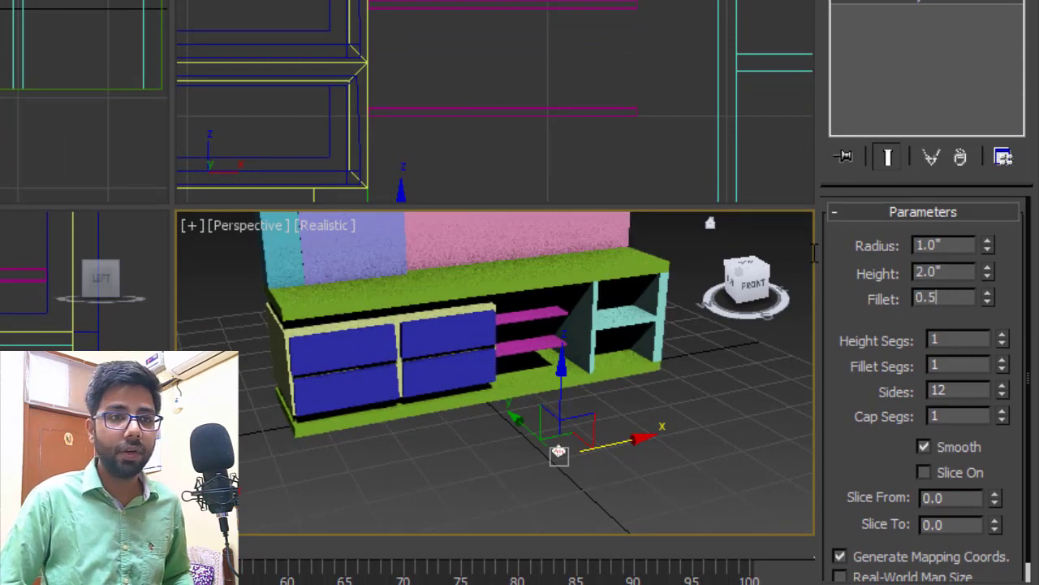
pyautogui.keyDown('alt'); pyautogui.moveTo(564, 375); pyautogui.dragTo(574, 354); pyautogui.keyUp('alt')
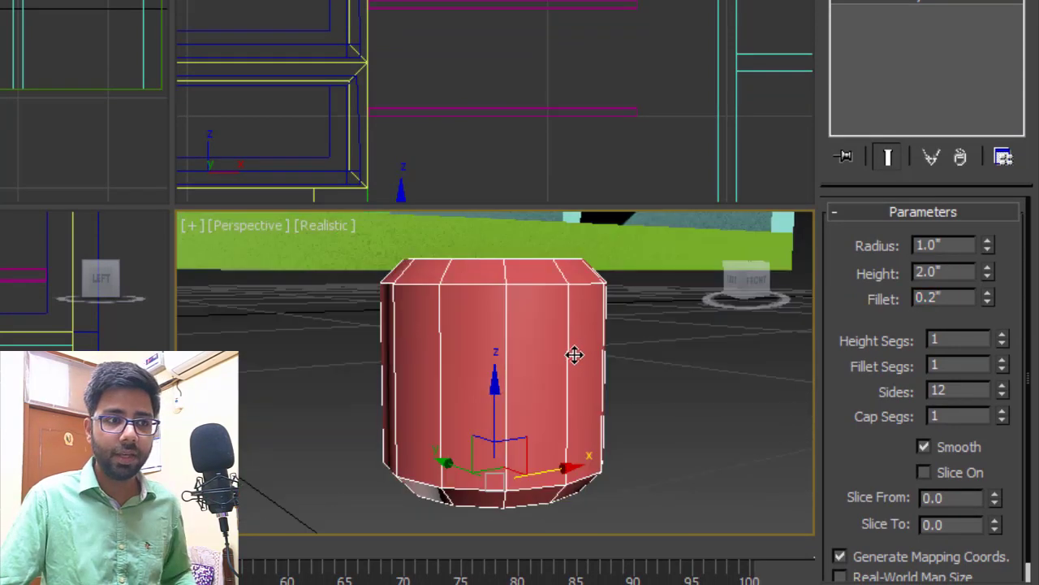
# Step: Round off the chamfer cylinder with 4 fillet segments and 20 sides
pyautogui.moveTo(574, 355)
pyautogui.keyDown('alt'); pyautogui.mouseDown(button='middle')
pyautogui.moveTo(559, 373)
pyautogui.moveTo(567, 358)
pyautogui.mouseUp(button='middle'); pyautogui.keyUp('alt')
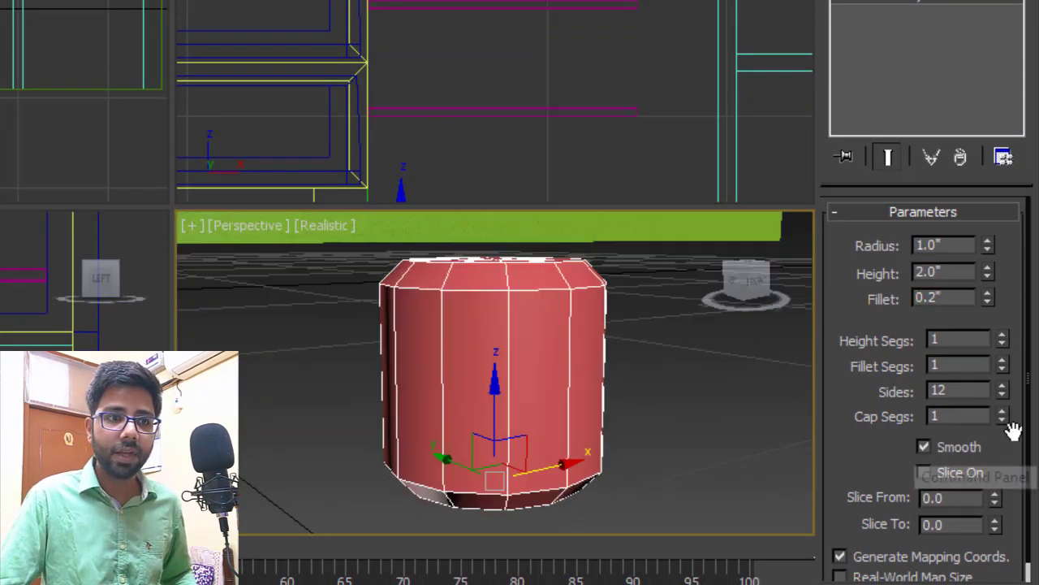
pyautogui.click(1003, 360)
pyautogui.click(1003, 360)
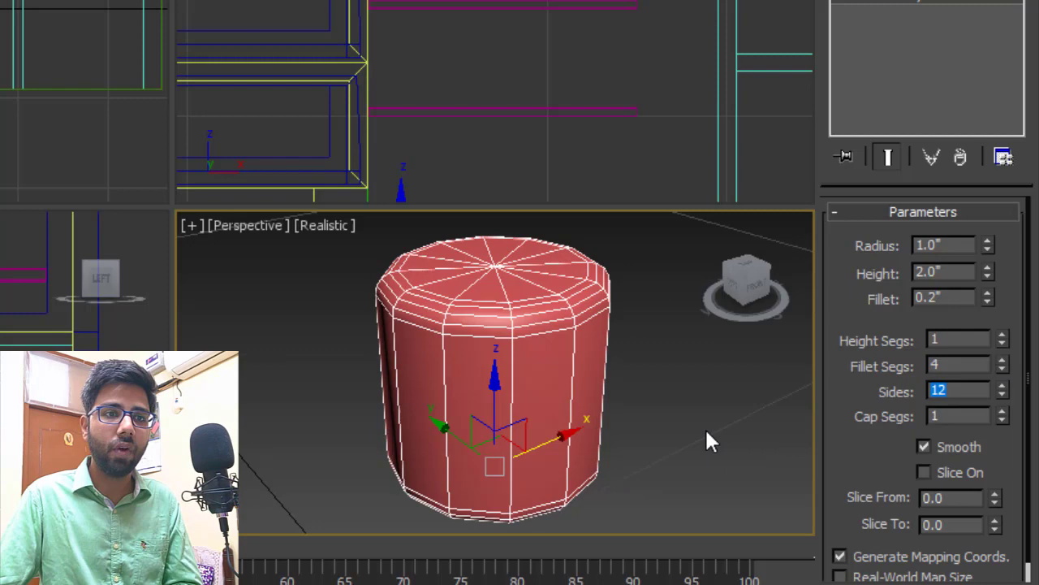
pyautogui.write('20')
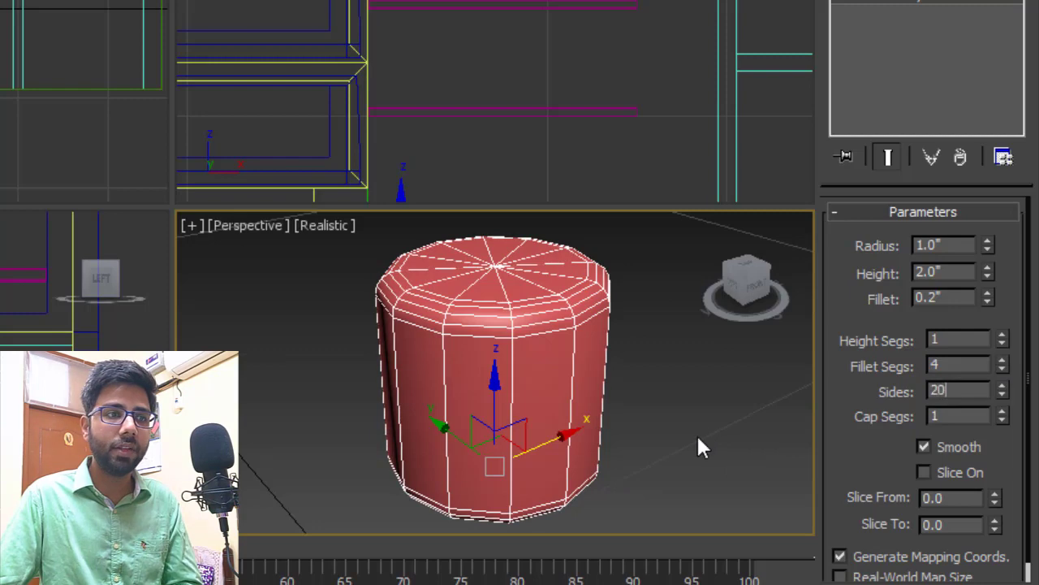
pyautogui.press('Return')
pyautogui.click(642, 430)
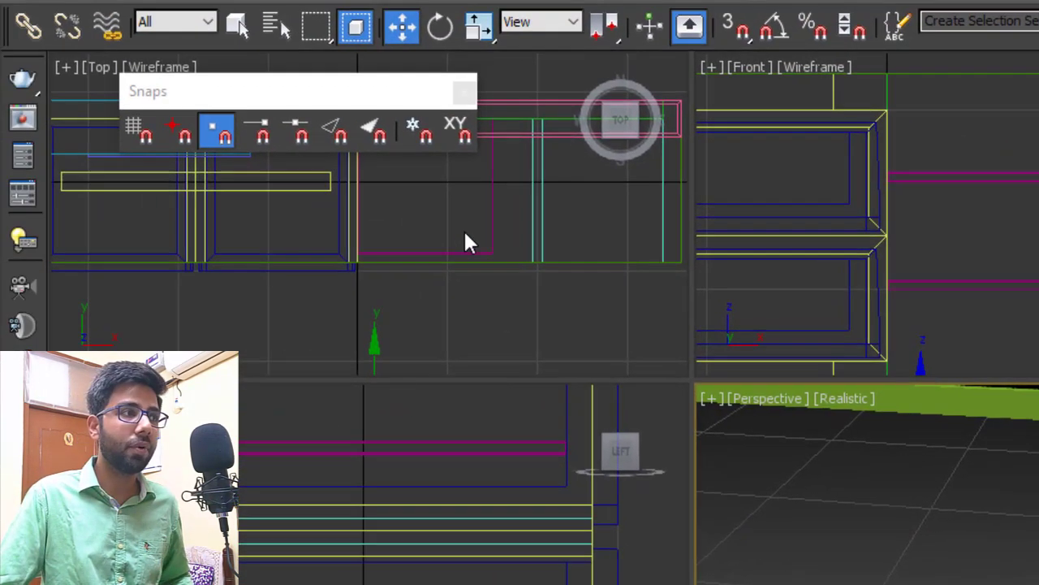
# Step: Close the floating Snaps toolbar and move the leg beneath the second drawer column, at X -10" and Y -5"
pyautogui.moveTo(384, 98); pyautogui.dragTo(466, 101)
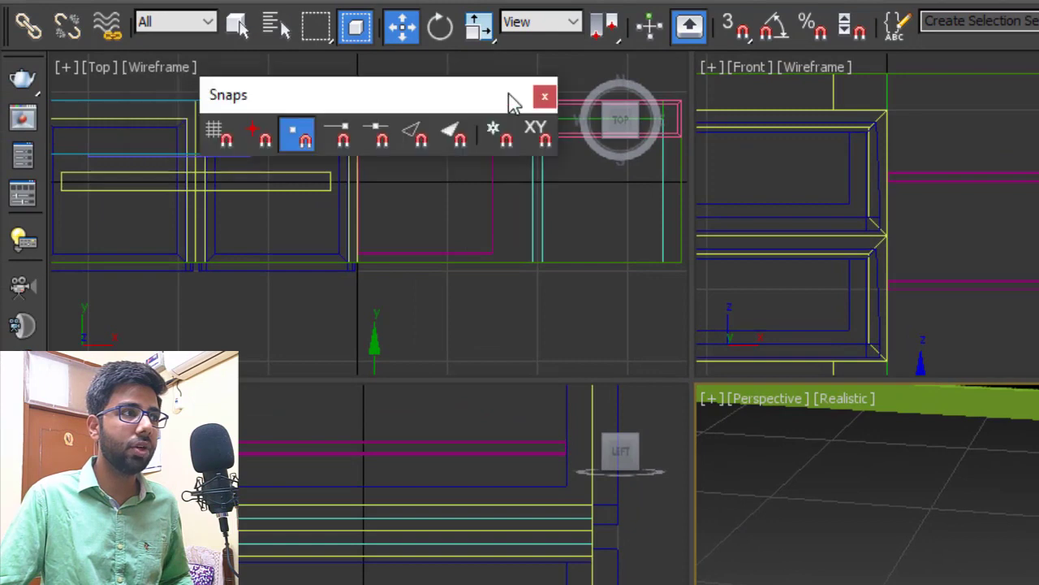
pyautogui.click(547, 97)
pyautogui.moveTo(398, 313); pyautogui.dragTo(459, 210, button='middle')
pyautogui.moveTo(438, 336); pyautogui.dragTo(331, 132)
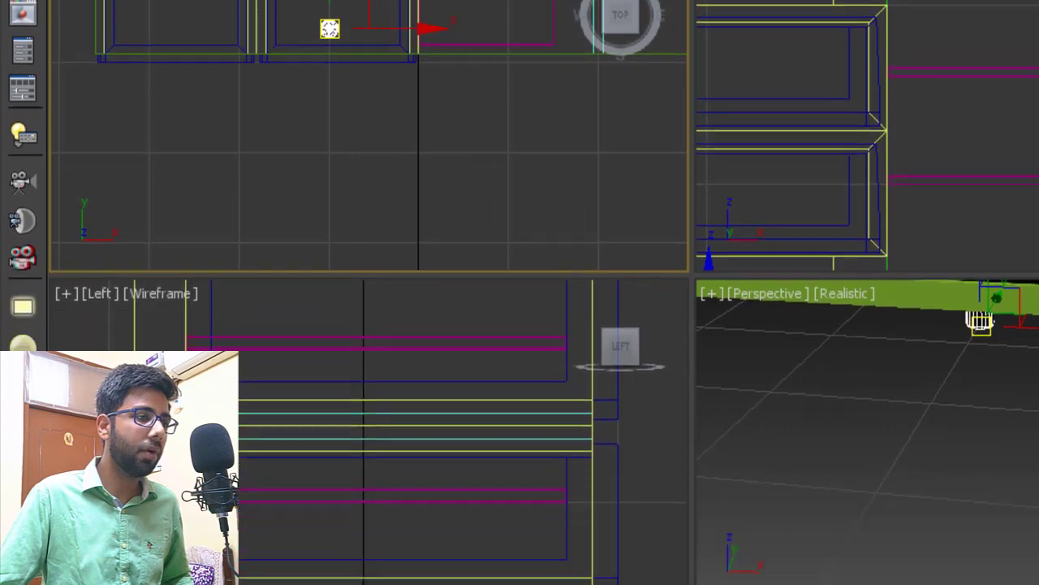
pyautogui.moveTo(666, 541); pyautogui.dragTo(532, 551)
pyautogui.write('-10')
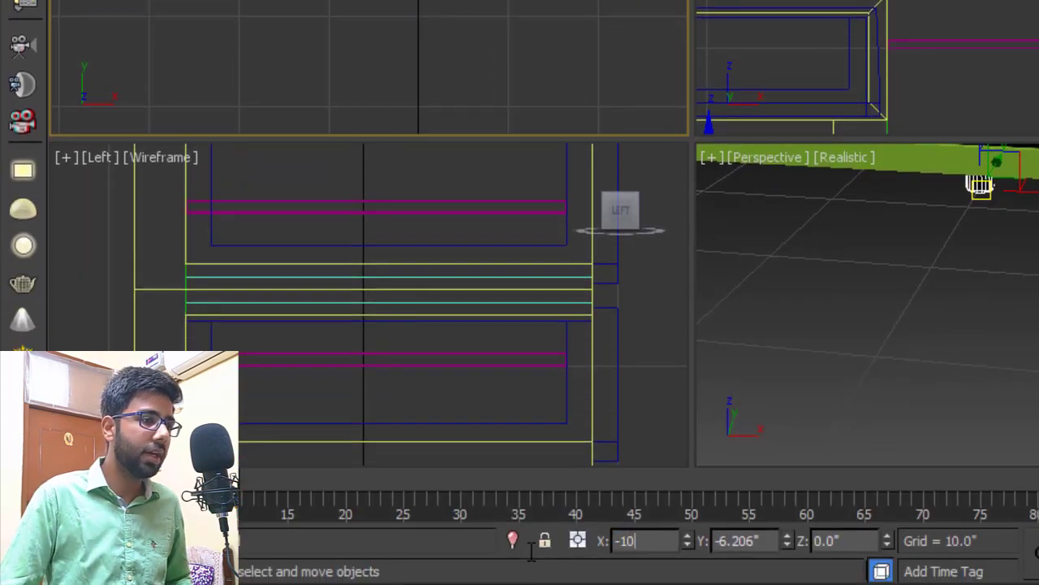
pyautogui.press('Return')
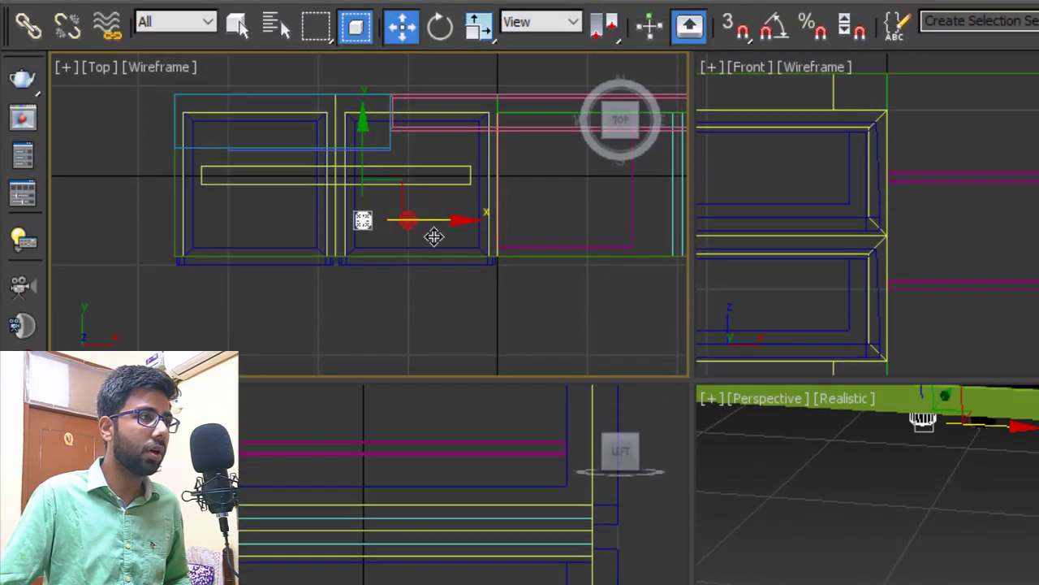
# Step: Copy the leg beneath the outer drawer column as a plain copy and set the copy's X position to -30"
pyautogui.keyDown('shift'); pyautogui.moveTo(434, 236); pyautogui.dragTo(308, 236); pyautogui.keyUp('shift')
pyautogui.click(782, 501)
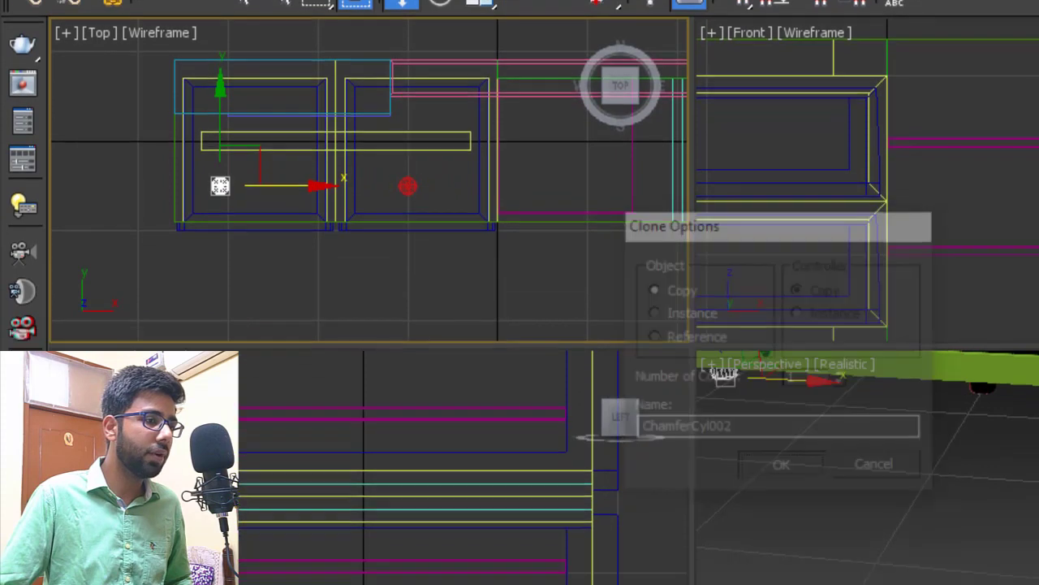
pyautogui.moveTo(666, 549); pyautogui.dragTo(487, 576)
pyautogui.write('-30.0"')
pyautogui.press('Return')
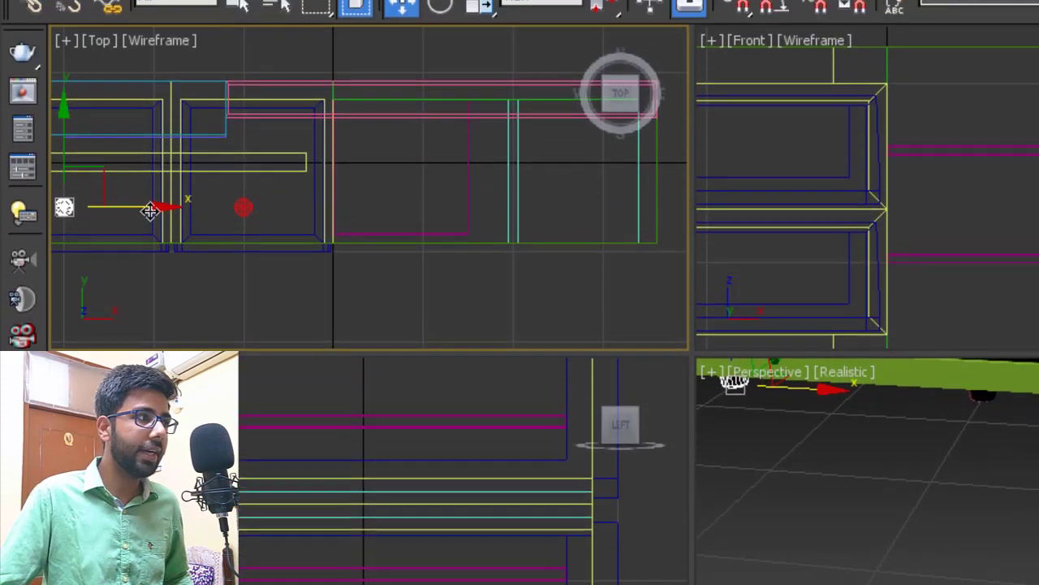
# Step: Copy the leg beneath the open shelf bay and set the copy's X position to 10"
pyautogui.moveTo(148, 209); pyautogui.dragTo(523, 228)
pyautogui.click(758, 493)
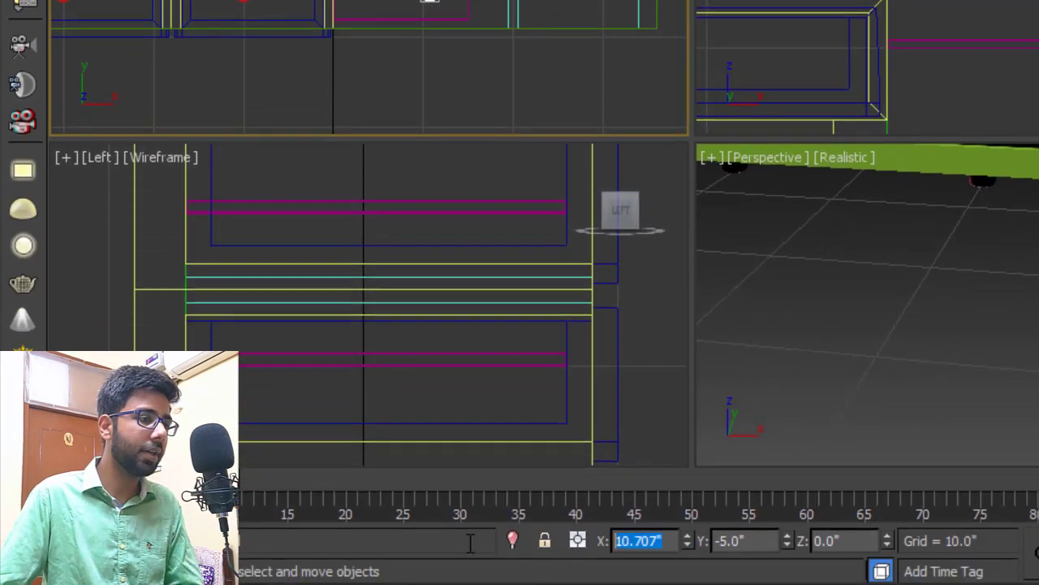
pyautogui.write('10')
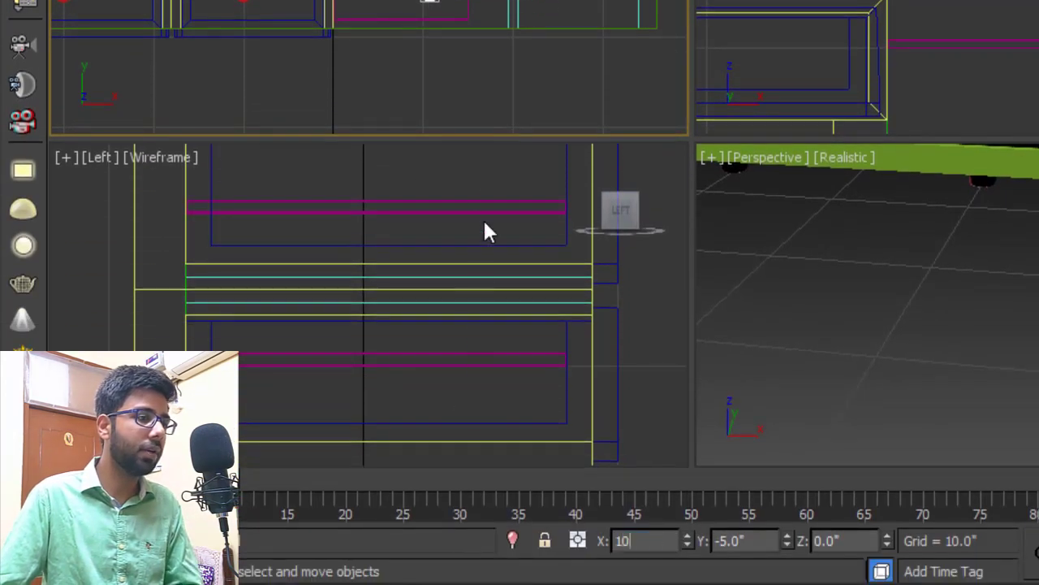
pyautogui.press('Return')
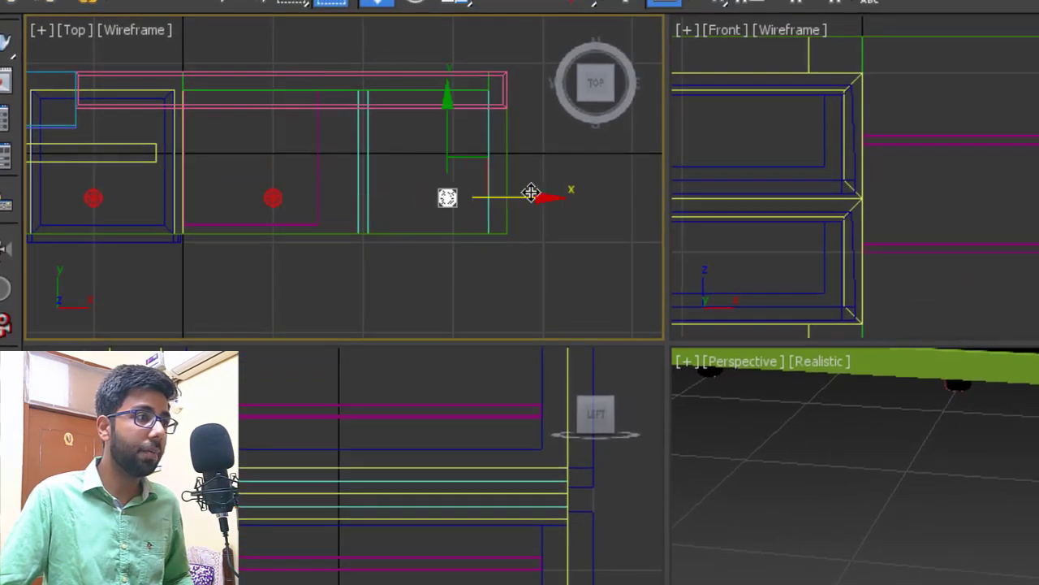
# Step: Copy the leg toward the far end of the cabinet and set the copy's X position to 30"
pyautogui.keyDown('shift'); pyautogui.moveTo(531, 194); pyautogui.dragTo(532, 193); pyautogui.keyUp('shift')
pyautogui.click(756, 465)
pyautogui.doubleClick(620, 544)
pyautogui.write('30')
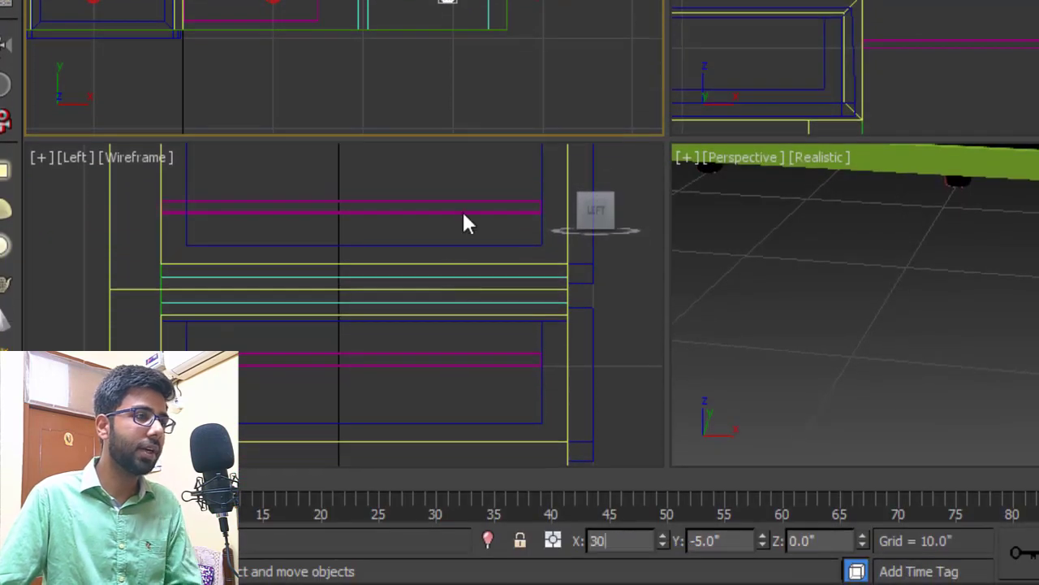
pyautogui.press('Return')
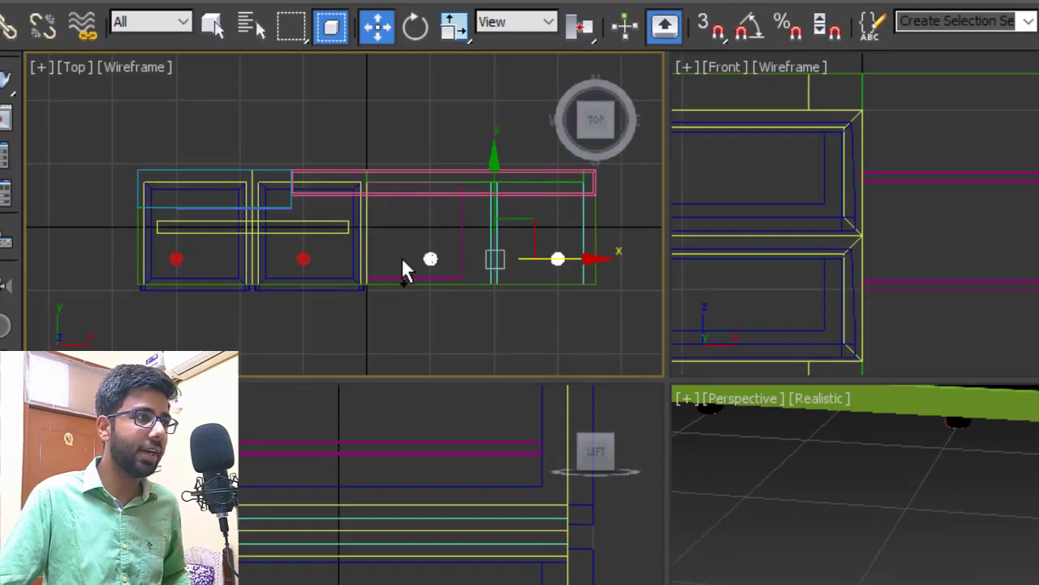
# Step: Select all four legs and copy them backward in the Top view to form a rear row of legs
pyautogui.keyDown('ctrl'); pyautogui.click(299, 258); pyautogui.keyUp('ctrl')
pyautogui.keyDown('ctrl'); pyautogui.click(169, 257); pyautogui.keyUp('ctrl')
pyautogui.press('z')
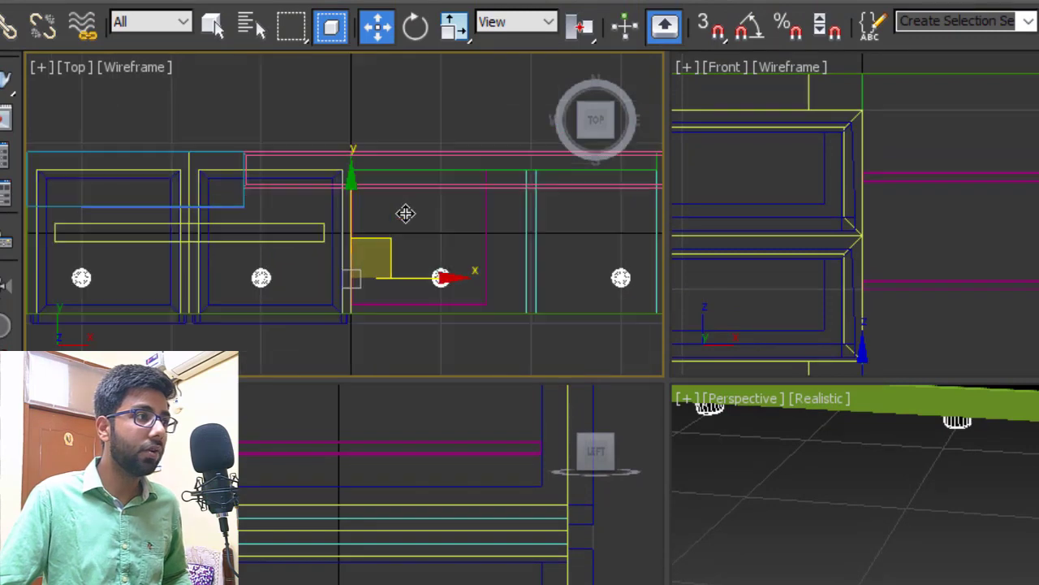
pyautogui.moveTo(355, 190); pyautogui.dragTo(408, 92)
pyautogui.press('Return')
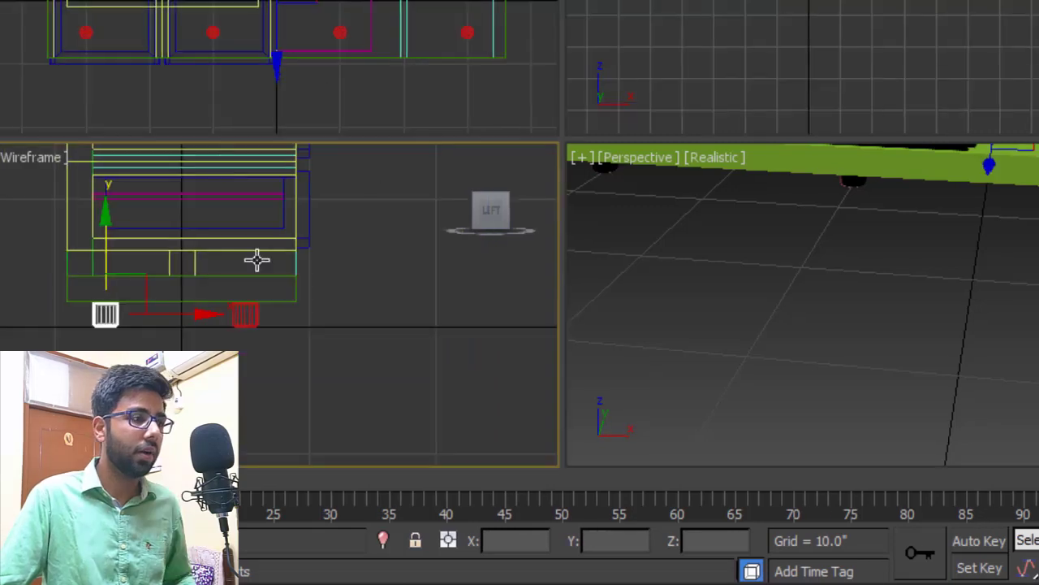
# Step: Select the front row of legs in the Left view and set their Y position to -6"
pyautogui.scroll(4, 227, 310)
pyautogui.click(347, 306)
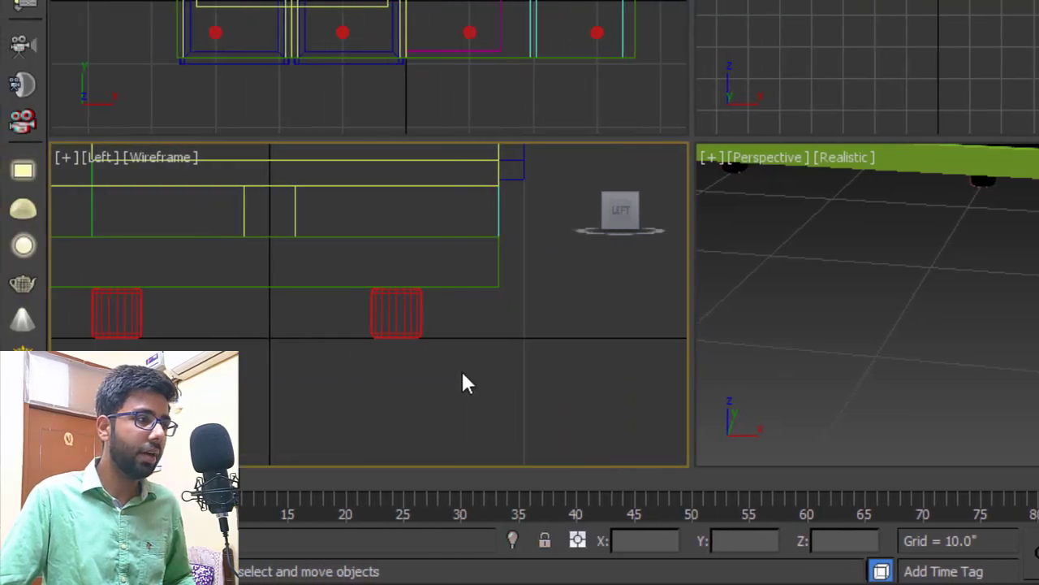
pyautogui.moveTo(461, 381); pyautogui.dragTo(341, 276)
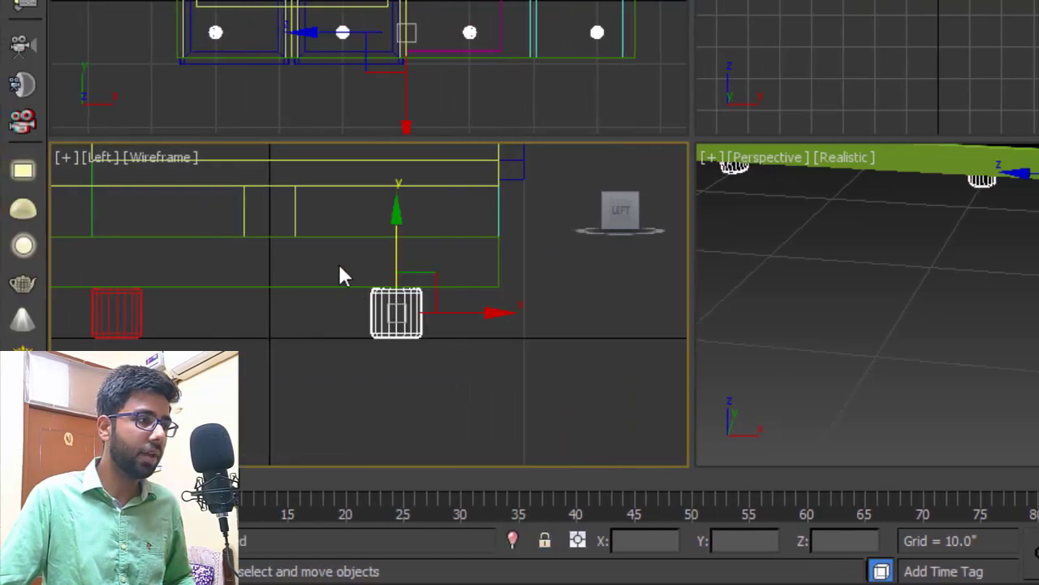
pyautogui.click(744, 540)
pyautogui.write('-6')
pyautogui.press('Return')
# Step: Examine the legs and the whole TV unit from several angles in the Perspective view
pyautogui.middleClick(991, 382)
pyautogui.press('z')
pyautogui.keyDown('alt'); pyautogui.moveTo(992, 382); pyautogui.dragTo(804, 307, button='middle'); pyautogui.keyUp('alt')
pyautogui.click(777, 364)
pyautogui.keyDown('alt'); pyautogui.moveTo(777, 363); pyautogui.dragTo(747, 403, button='middle'); pyautogui.keyUp('alt')
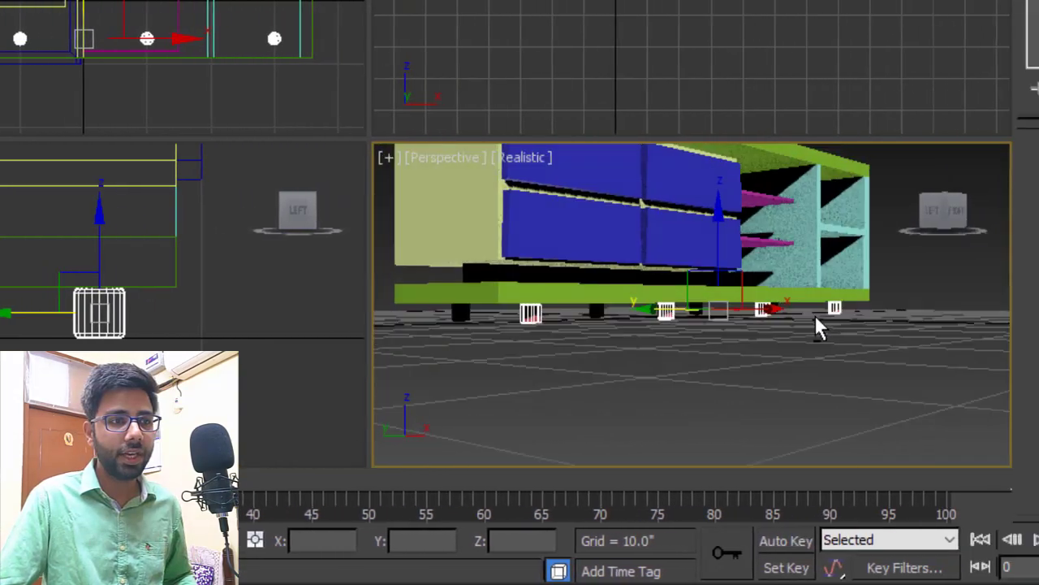
pyautogui.moveTo(723, 266); pyautogui.dragTo(723, 355, button='middle')
pyautogui.scroll(-3, 724, 356)
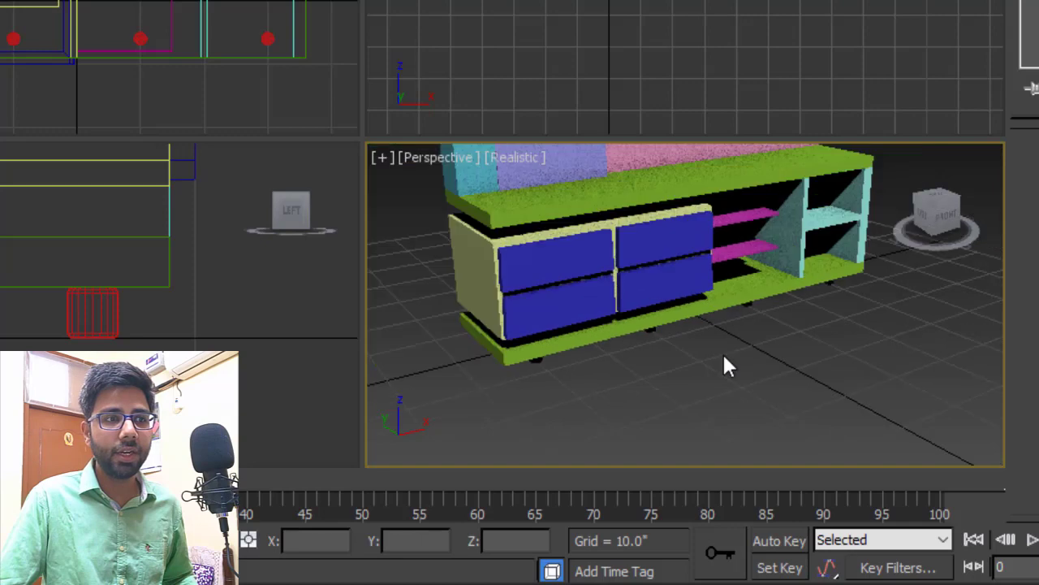
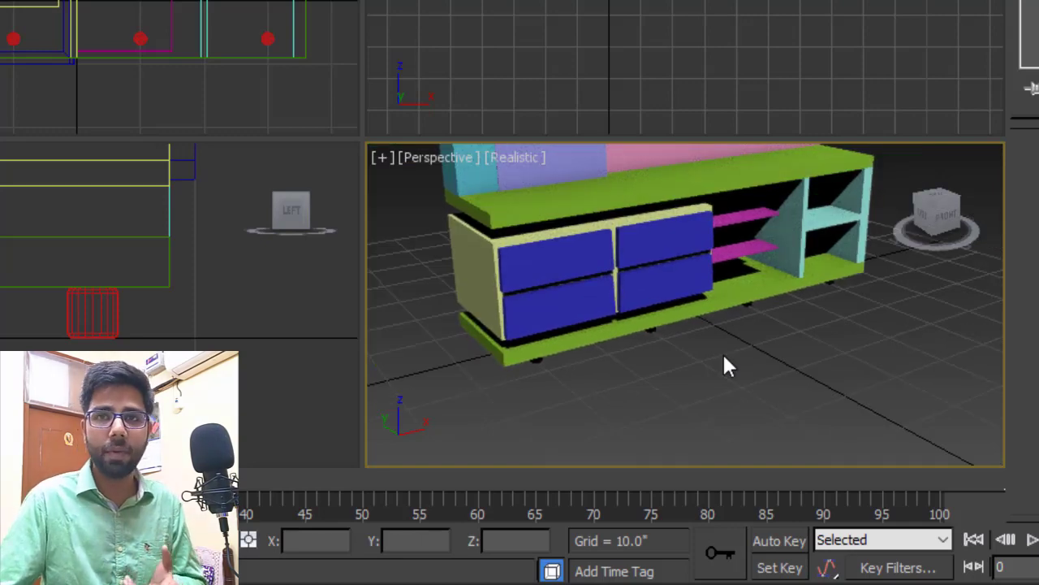
pyautogui.scroll(-4, 734, 348)
pyautogui.moveTo(778, 250); pyautogui.dragTo(768, 307, button='middle')
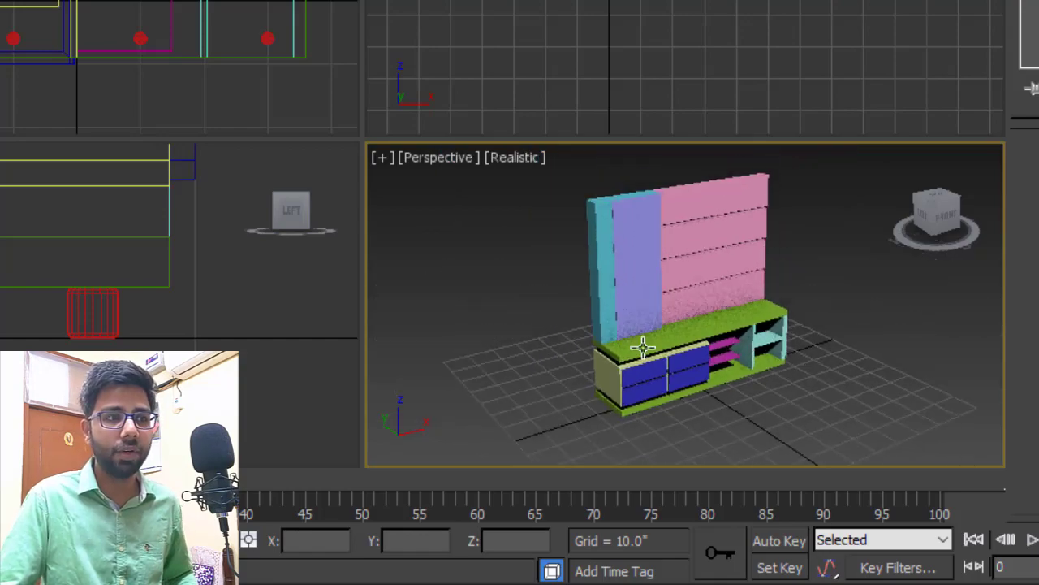
pyautogui.keyDown('alt'); pyautogui.moveTo(642, 348); pyautogui.dragTo(619, 326, button='middle'); pyautogui.keyUp('alt')
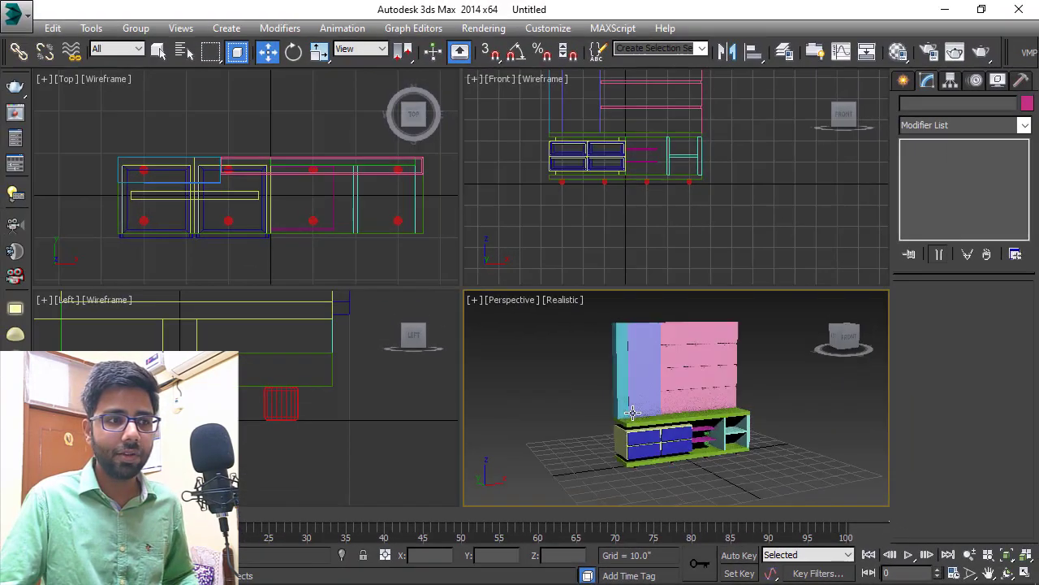
pyautogui.scroll(1, 633, 411)
pyautogui.scroll(3, 674, 396)
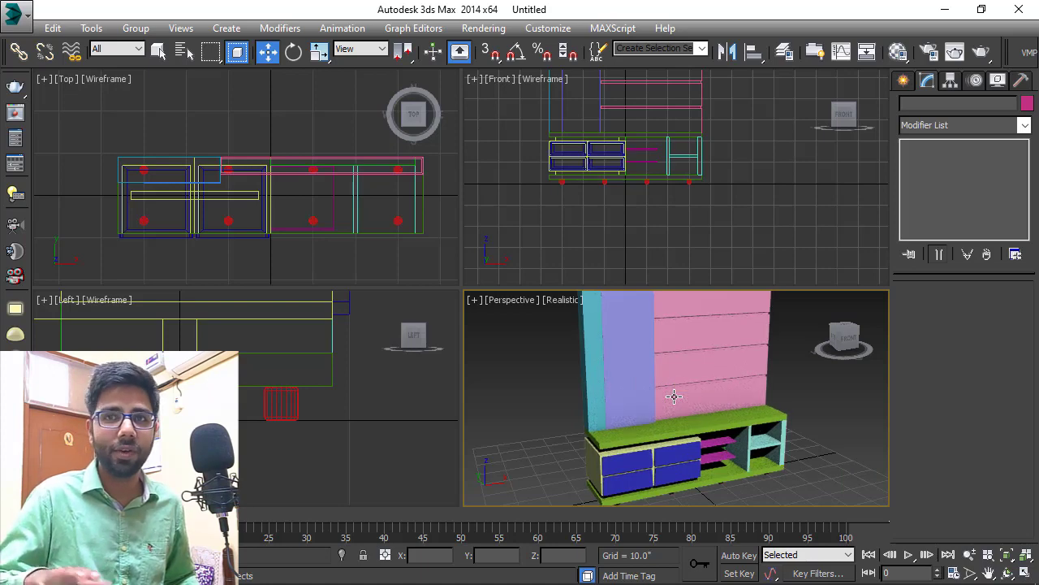
pyautogui.scroll(-2, 674, 396)
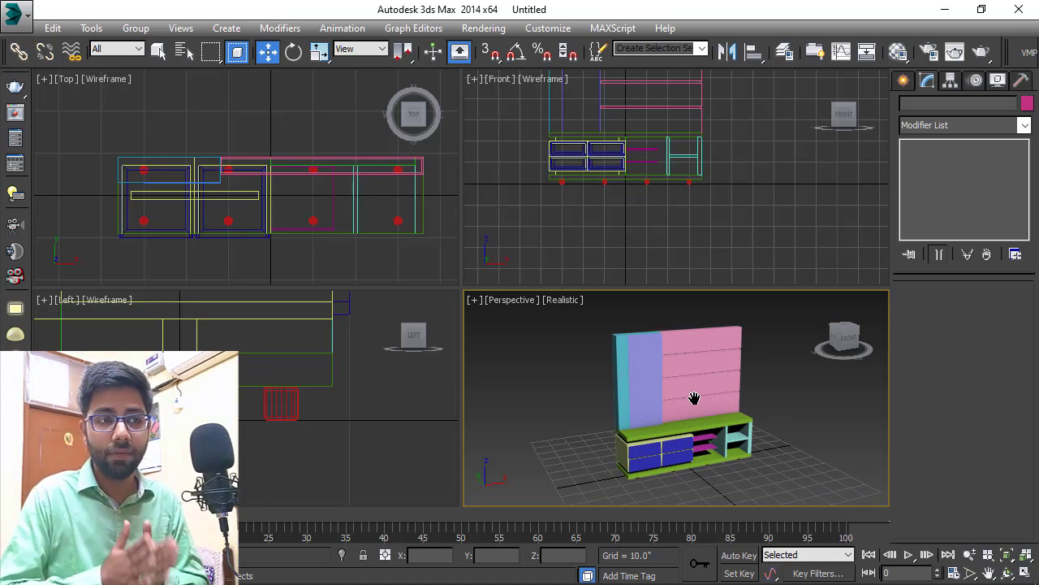
pyautogui.keyDown('alt'); pyautogui.moveTo(694, 398); pyautogui.dragTo(675, 425, button='middle'); pyautogui.keyUp('alt')
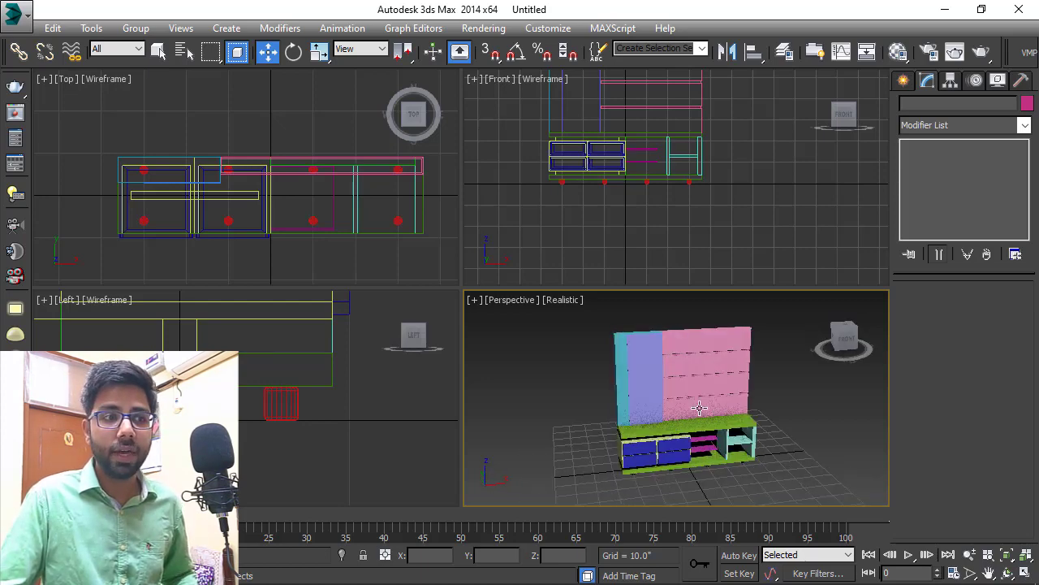